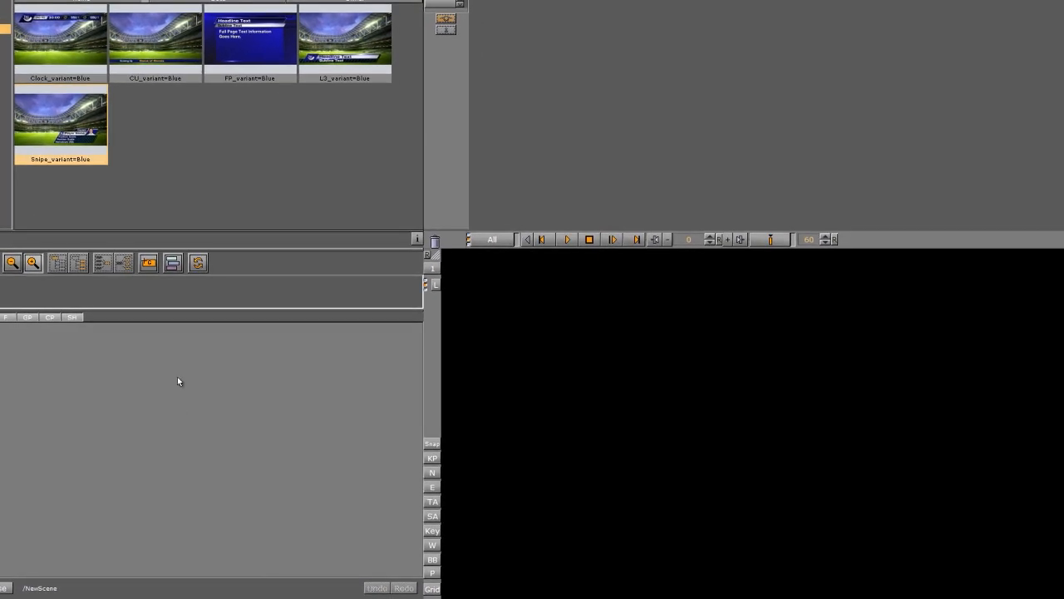
- Close the previewed Snipe_variant=Blue scene, add project Concept=Green under DesignTutorial2, then reselect Concept=Blue
double_click(88, 143)
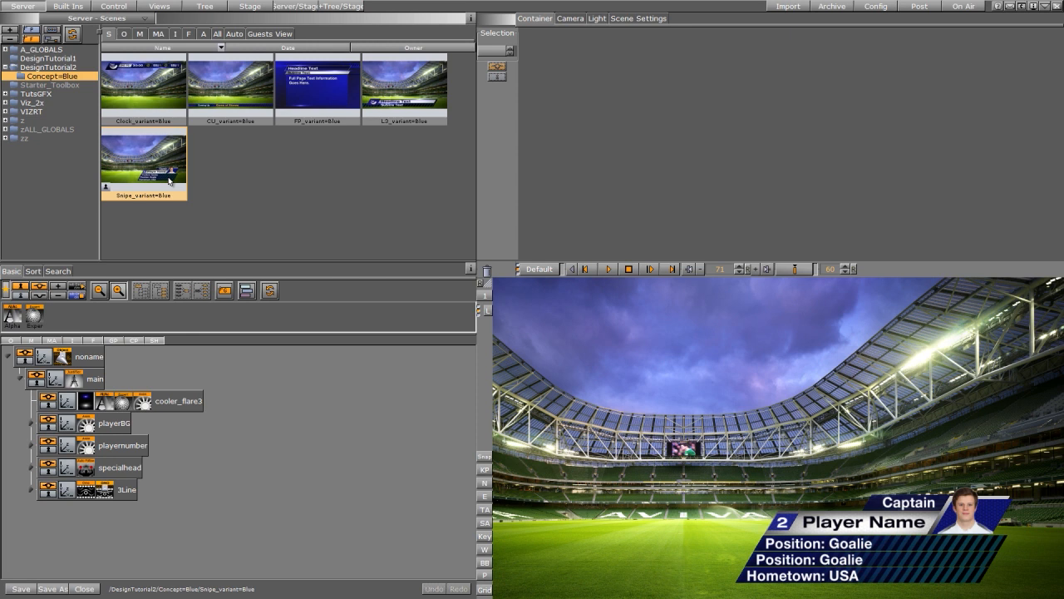
left_click(84, 589)
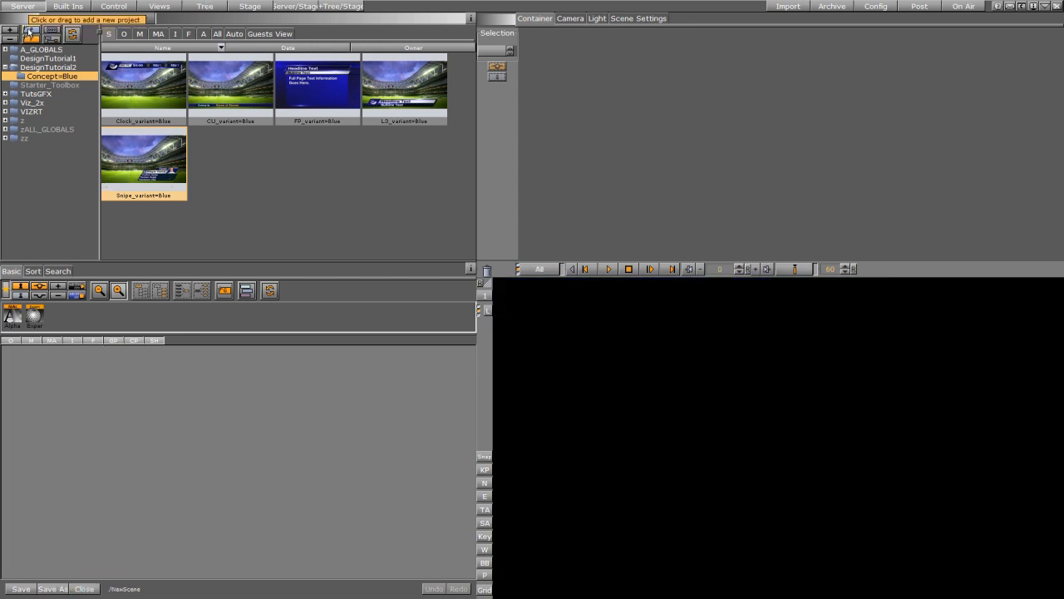
right_click(31, 31)
left_click_drag(71, 68, 79, 70)
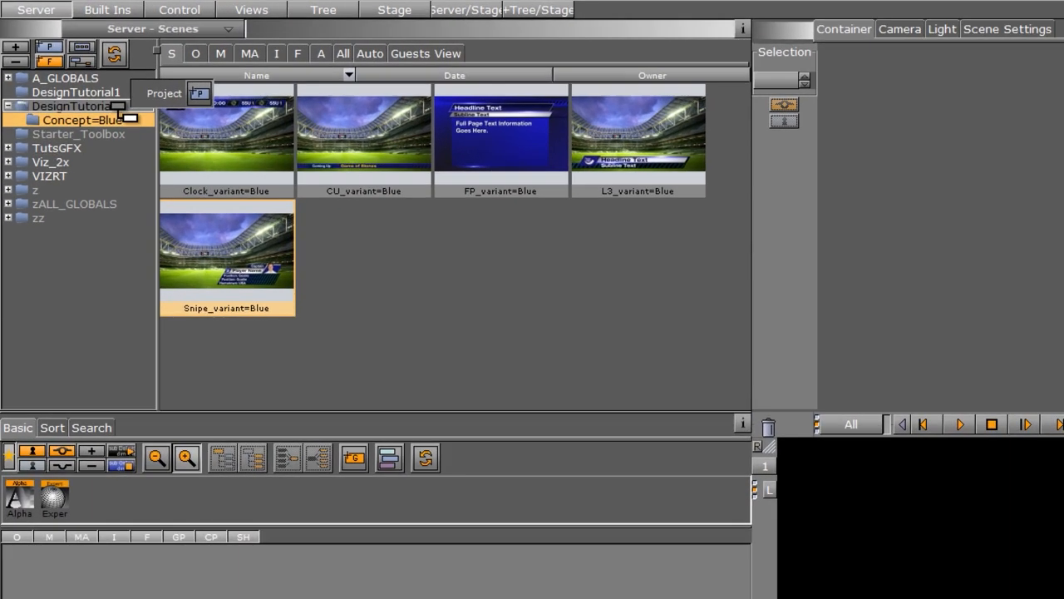
left_click_drag(118, 107, 119, 109)
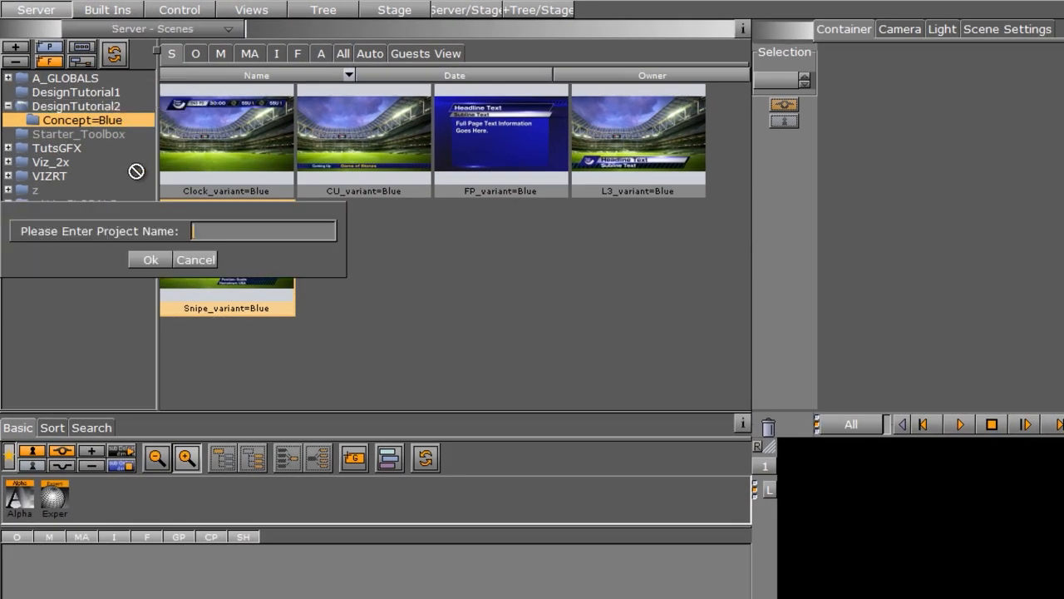
type("Conc")
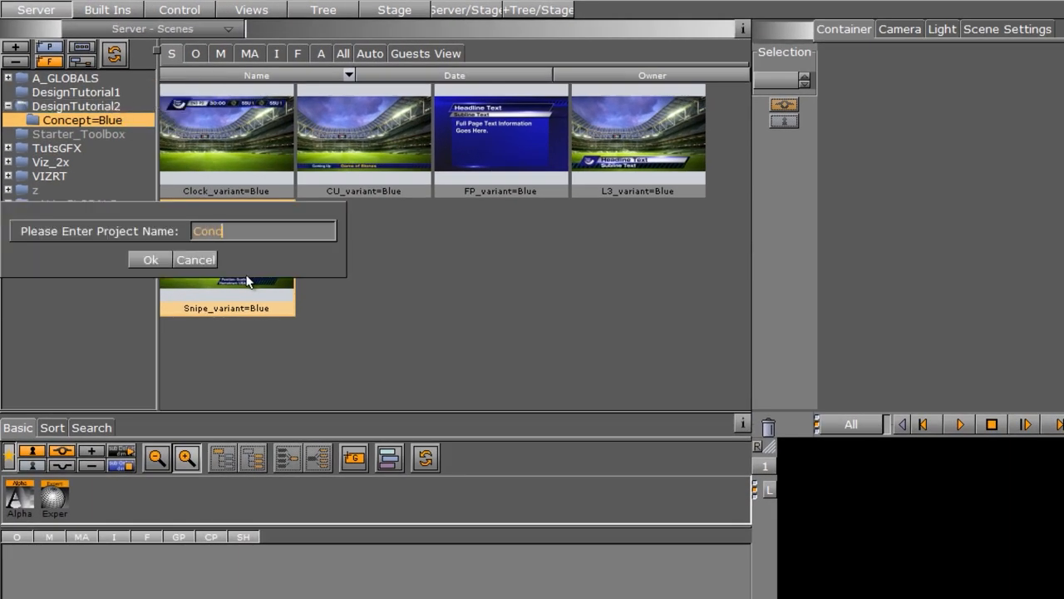
type("ept=Green")
left_click(154, 260)
left_click(107, 119)
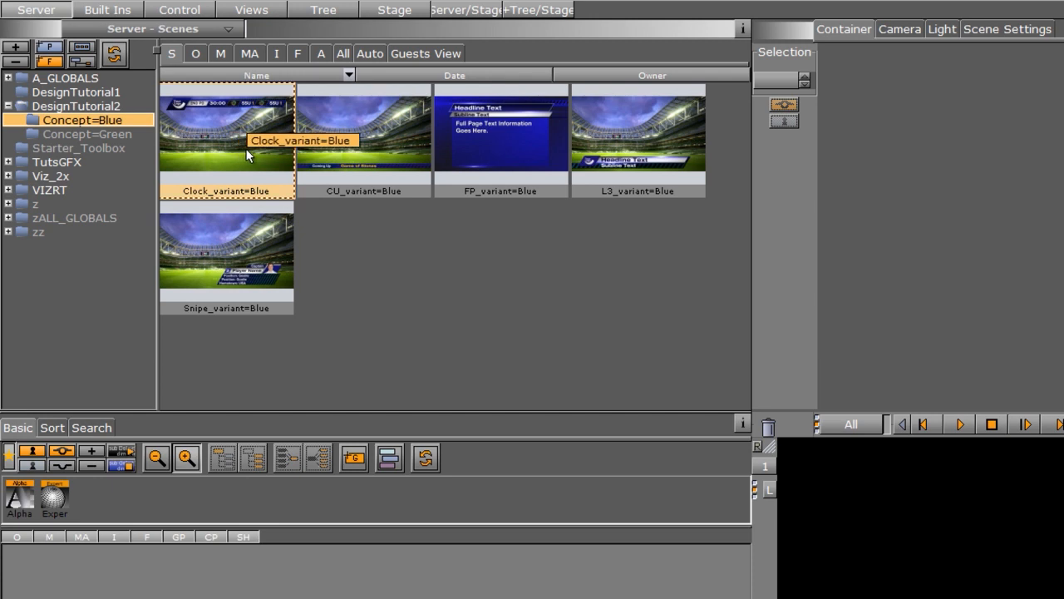
- Copy the Clock, CU, FP, L3 and Snipe _variant=Blue scenes into Concept=Green, then open it
left_click_drag(246, 149, 127, 136)
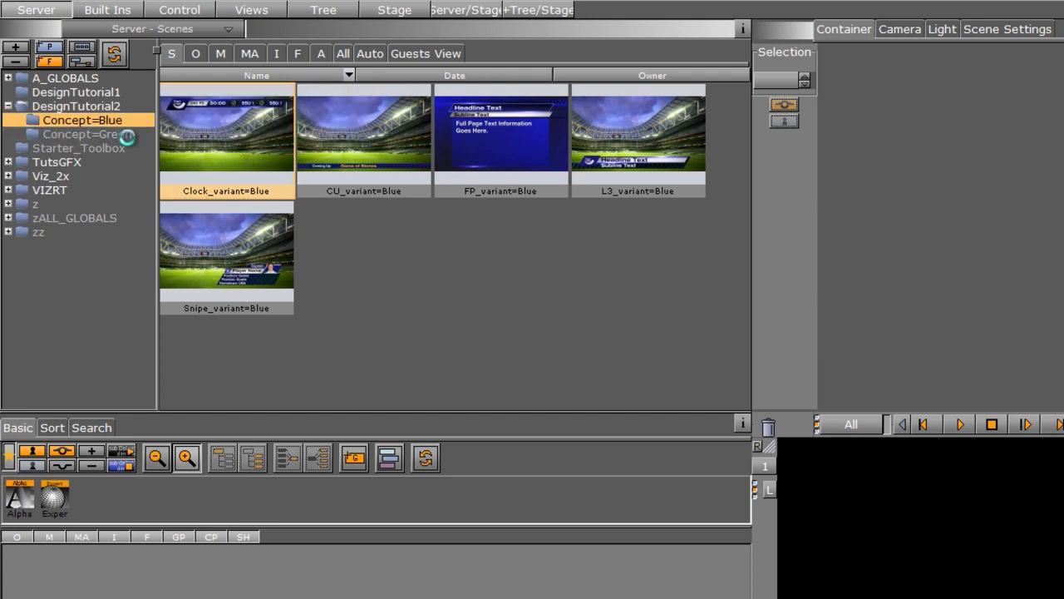
left_click(356, 154)
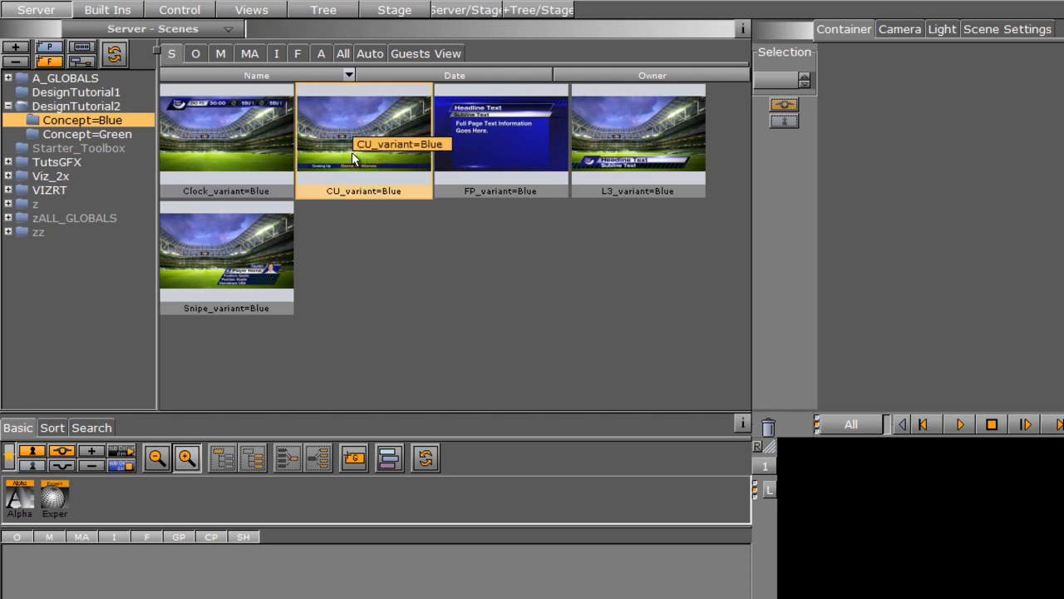
left_click_drag(351, 153, 352, 127)
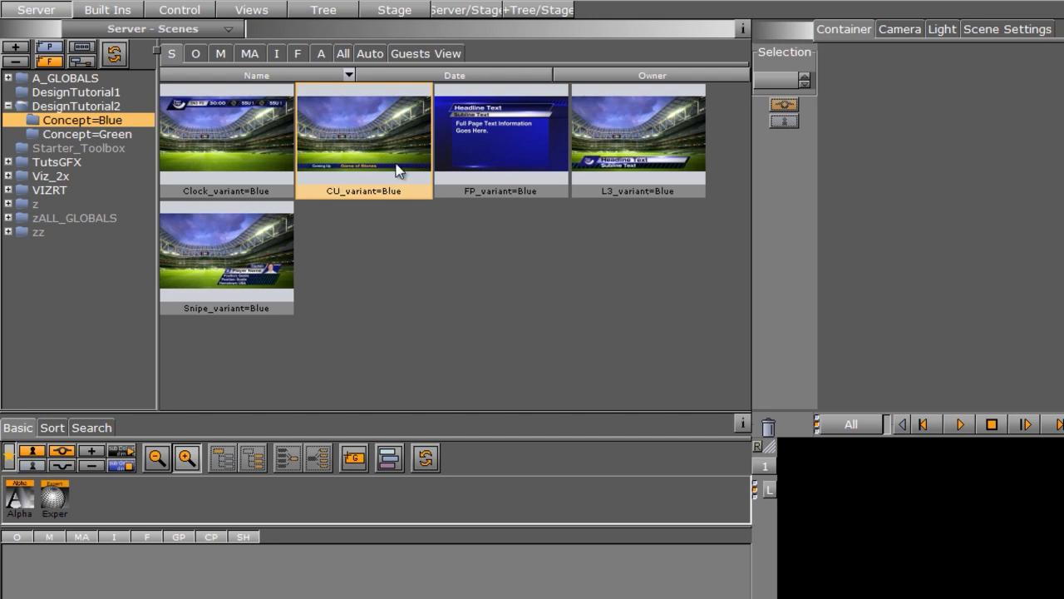
left_click(244, 256, "shift")
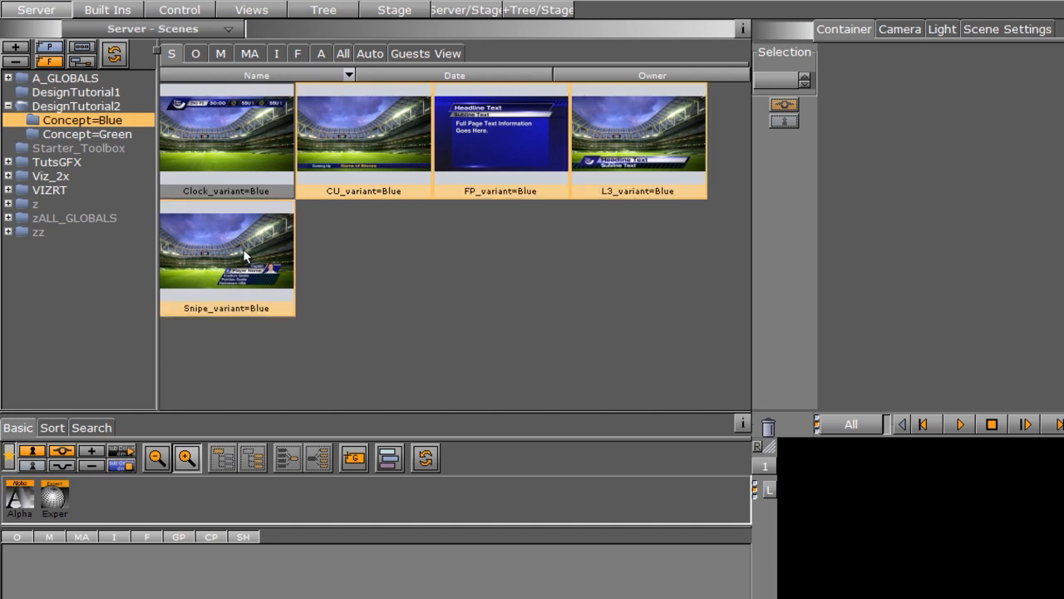
left_click_drag(244, 256, 120, 133)
left_click(123, 136)
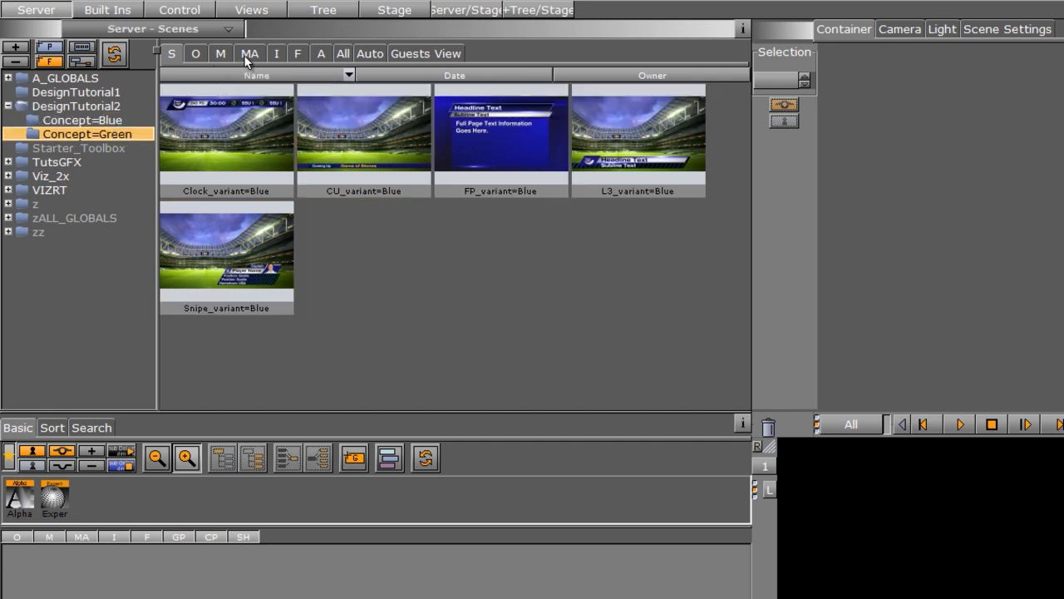
- Switch the project view to materials and create a new material named Green1
left_click(220, 55)
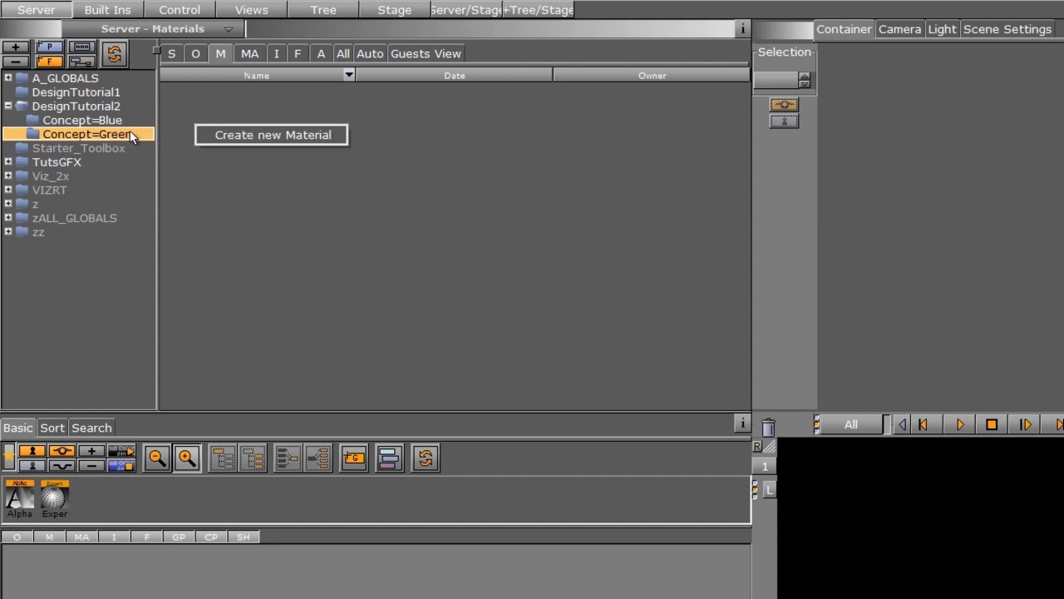
left_click(250, 140)
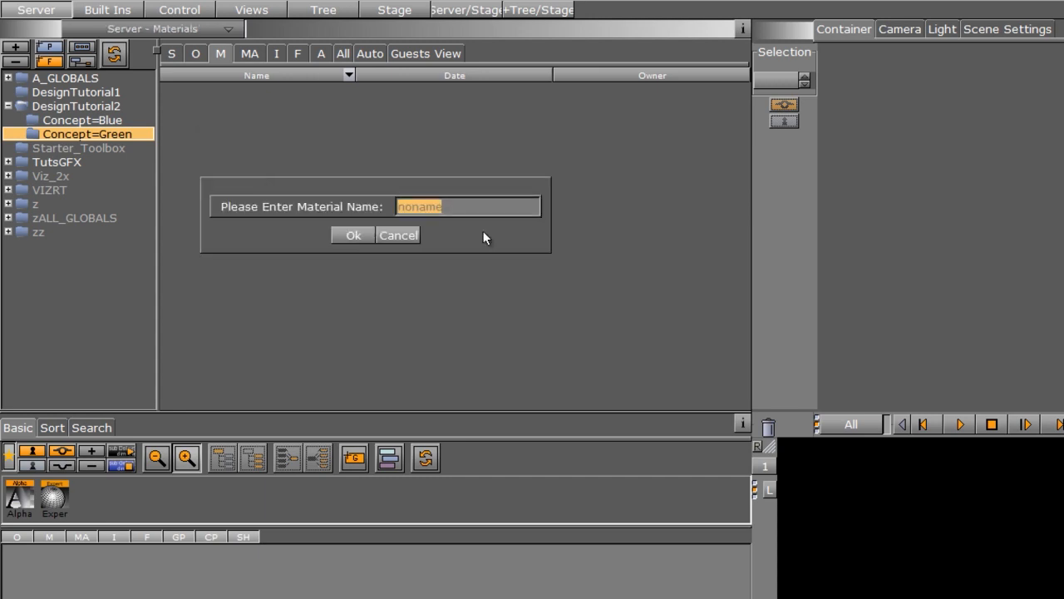
type("Green1")
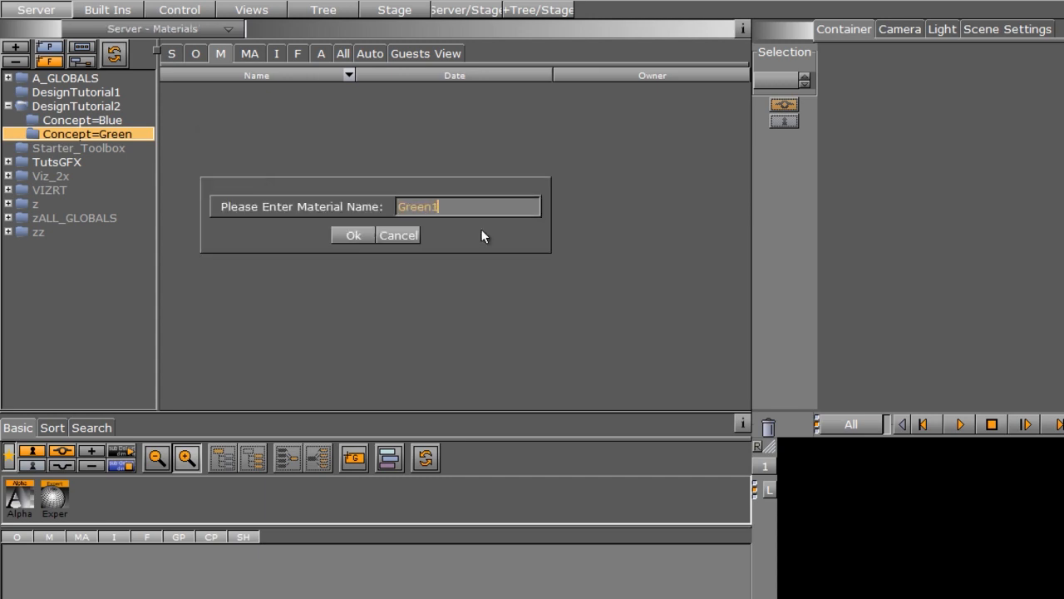
key("Return")
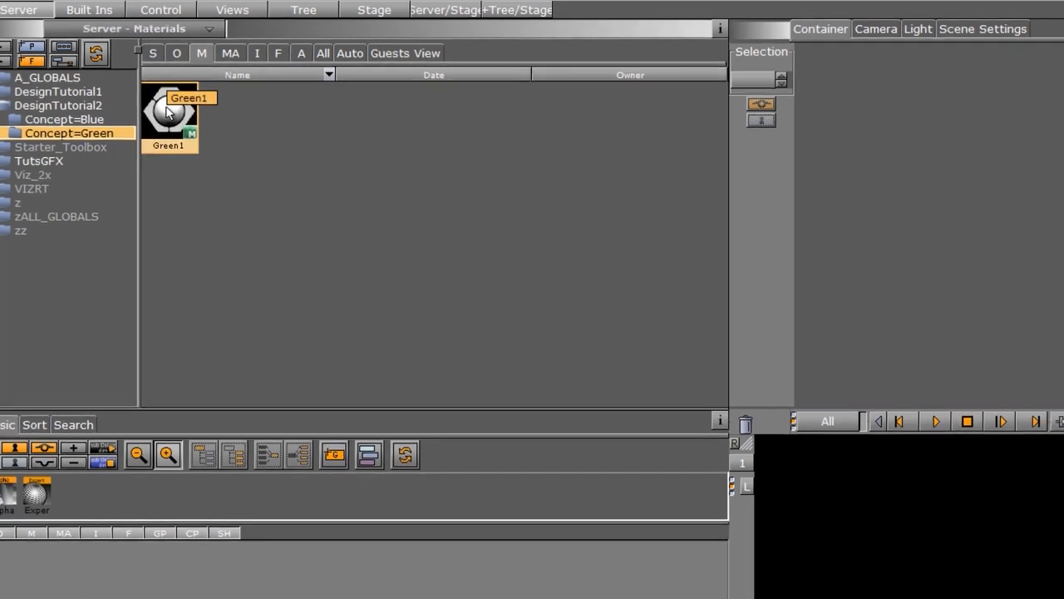
- Set Green1's colour to dark green (RGB 28, 109, 26) and save it
double_click(186, 107)
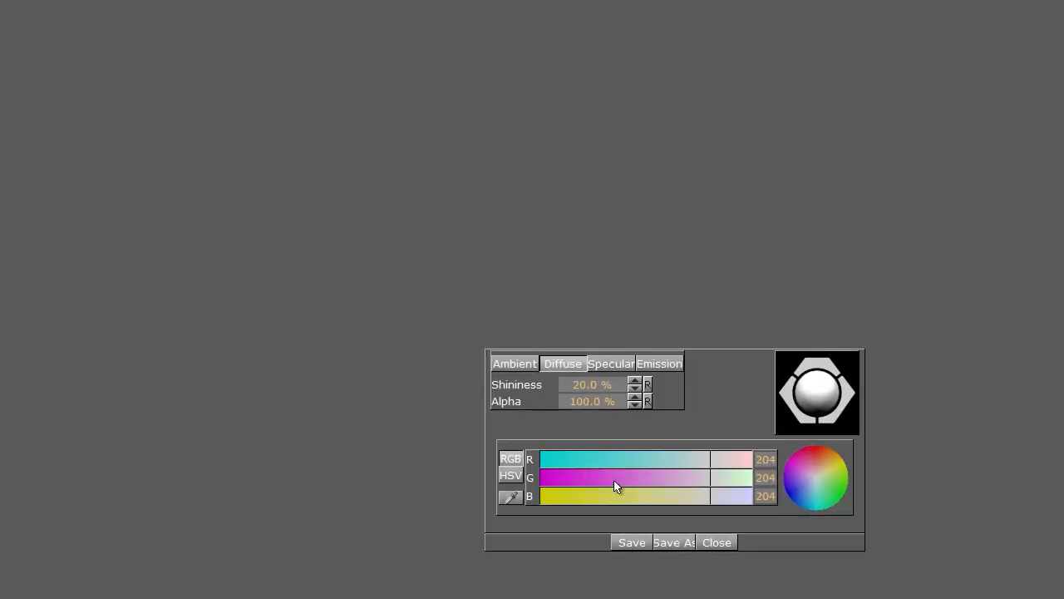
left_click(579, 468)
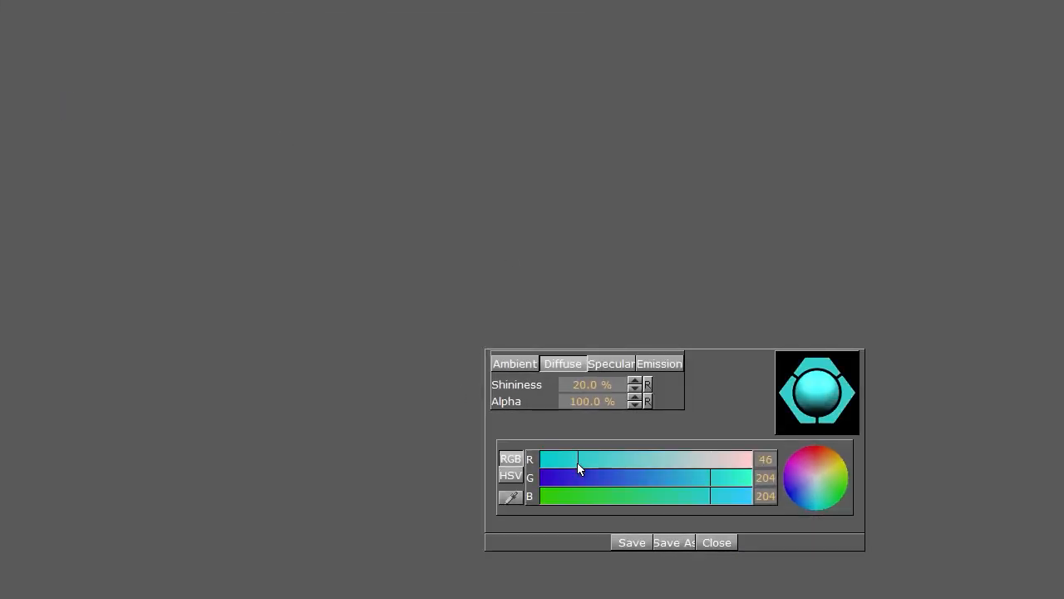
left_click(561, 496)
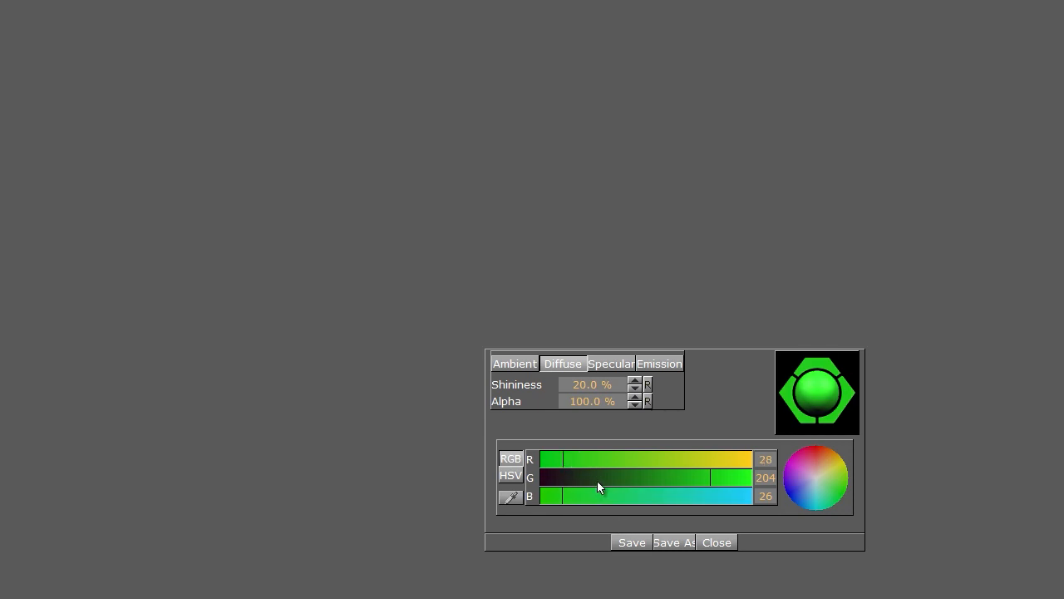
left_click_drag(597, 478, 630, 473)
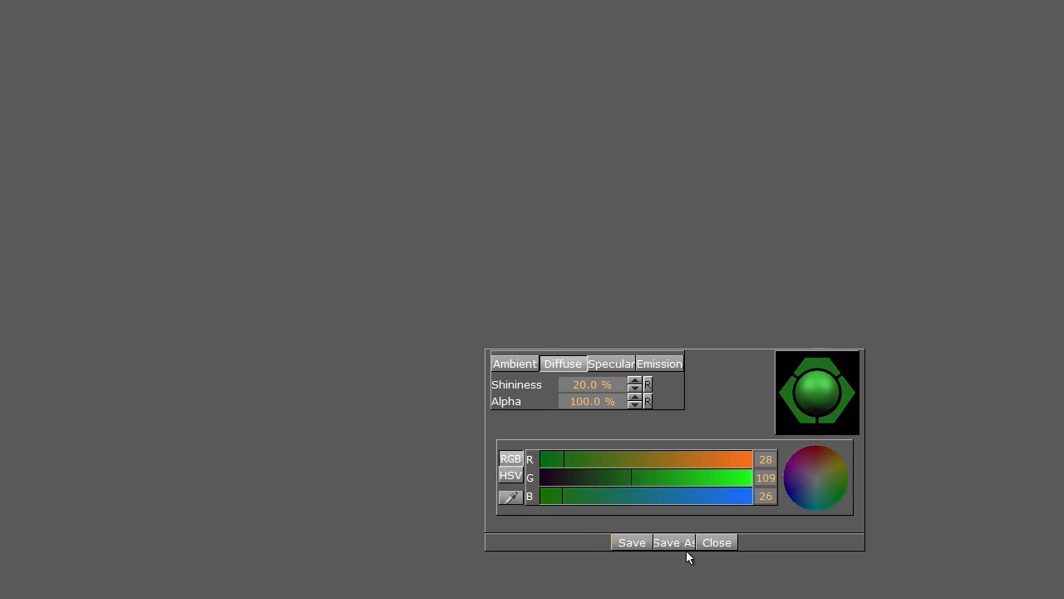
left_click(631, 542)
left_click(712, 545)
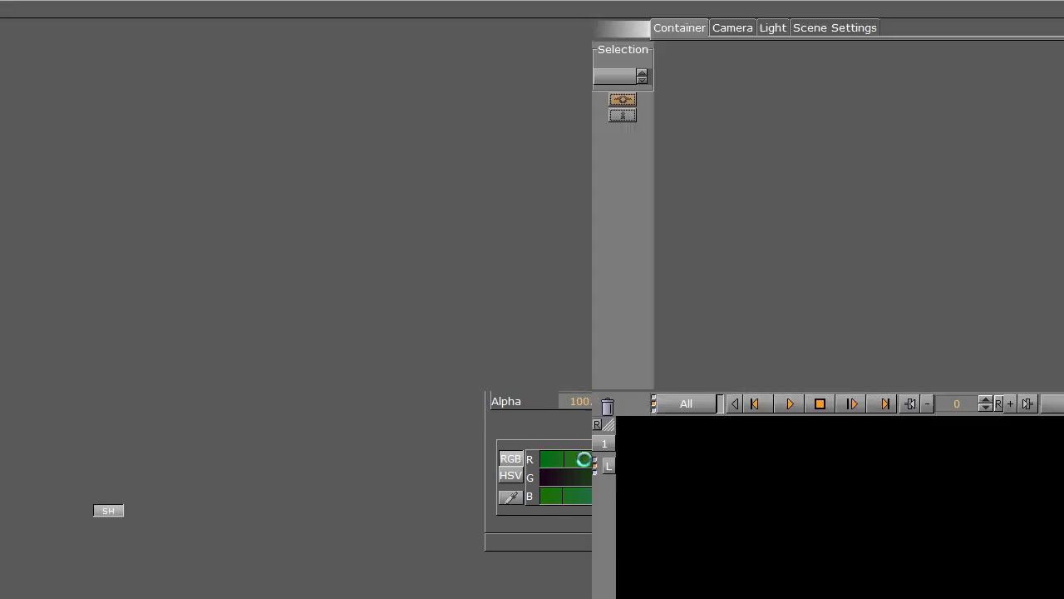
- Create another new material named Green2 in the materials pool
right_click(167, 162)
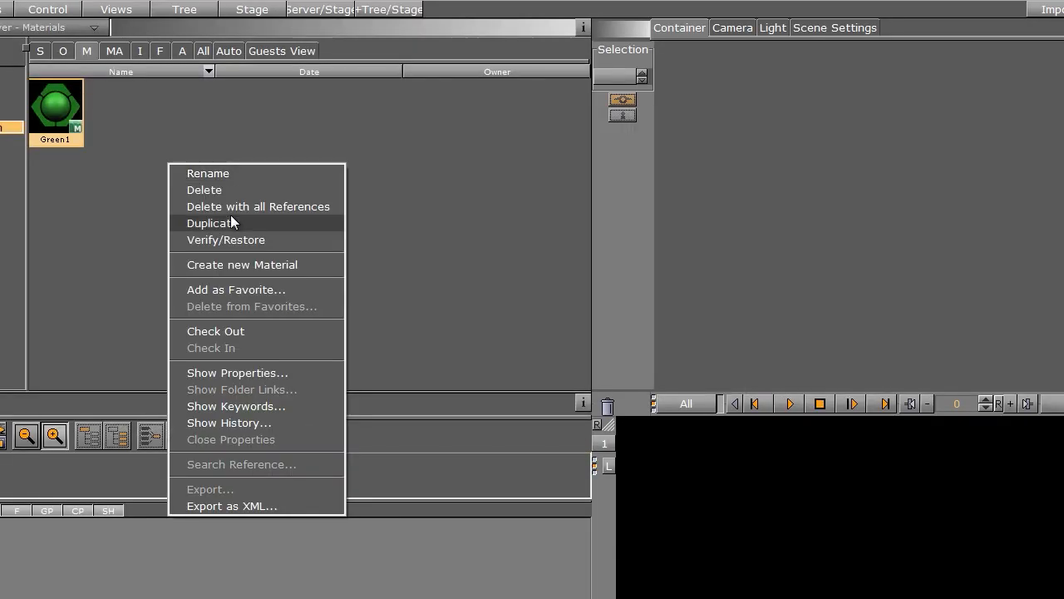
left_click(237, 264)
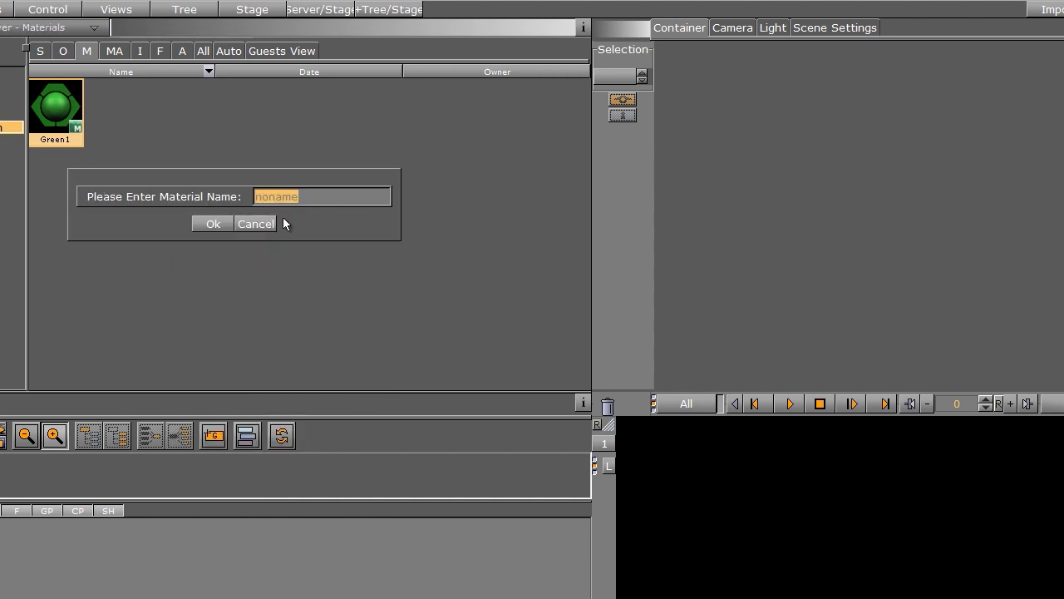
type("Green2")
key("Return")
- Adjust Green2's red, blue and green values to a bright green and save it
double_click(111, 116)
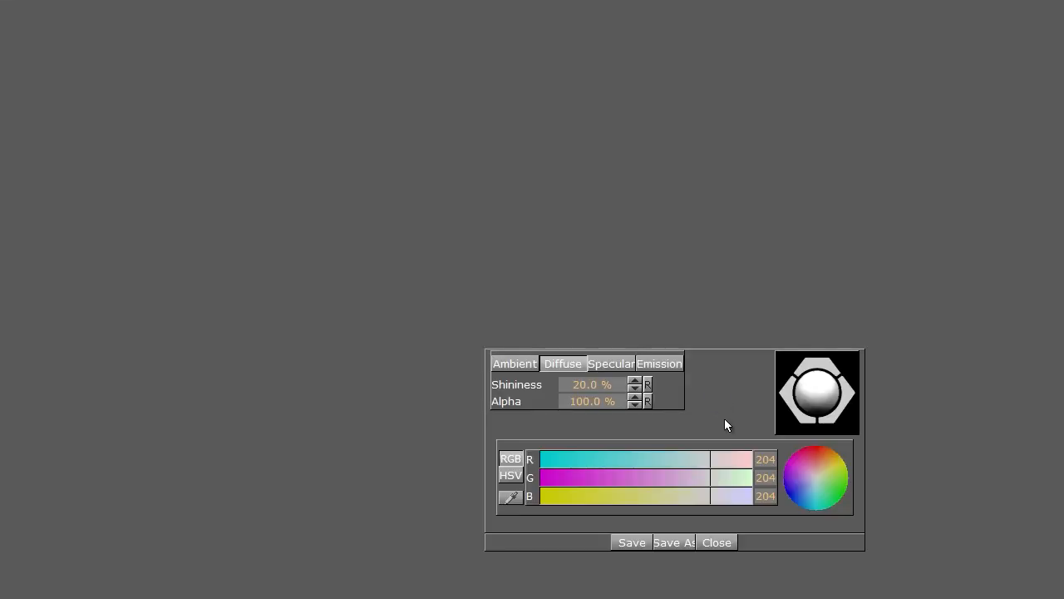
left_click(561, 460)
left_click(557, 496)
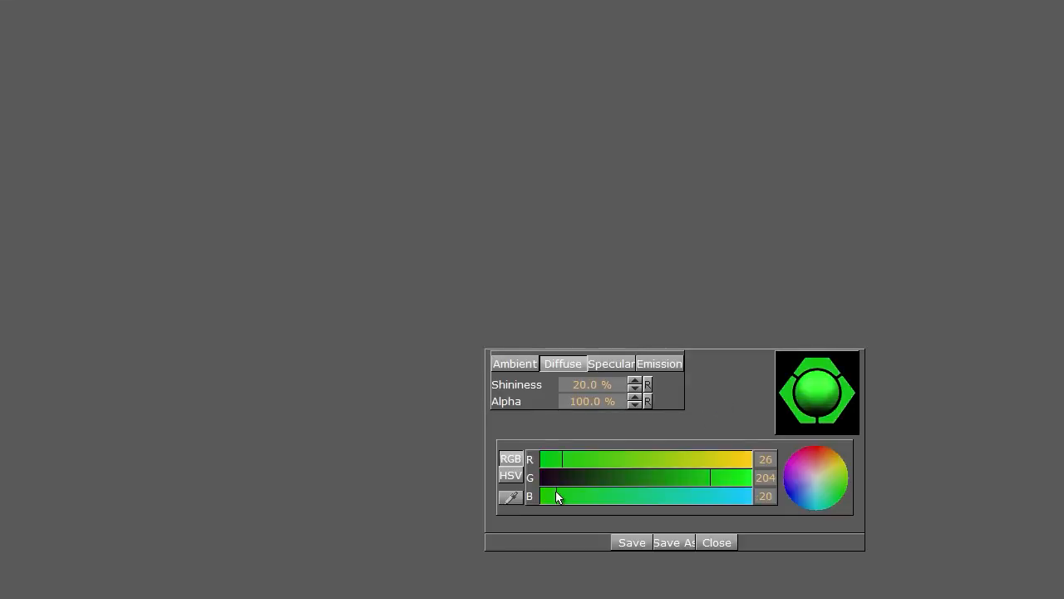
left_click(553, 496)
left_click(726, 477)
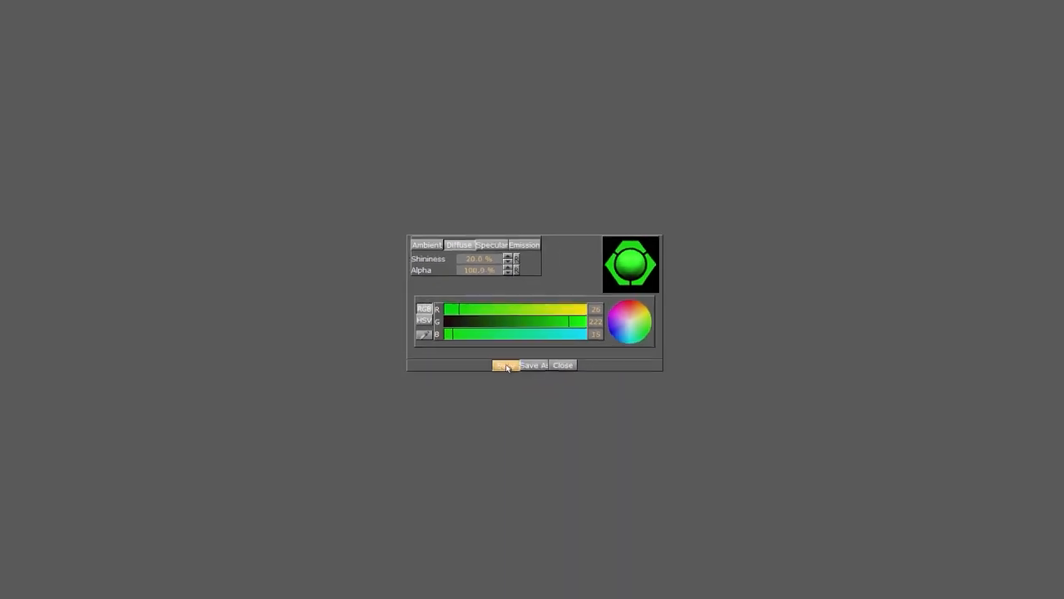
left_click(507, 367)
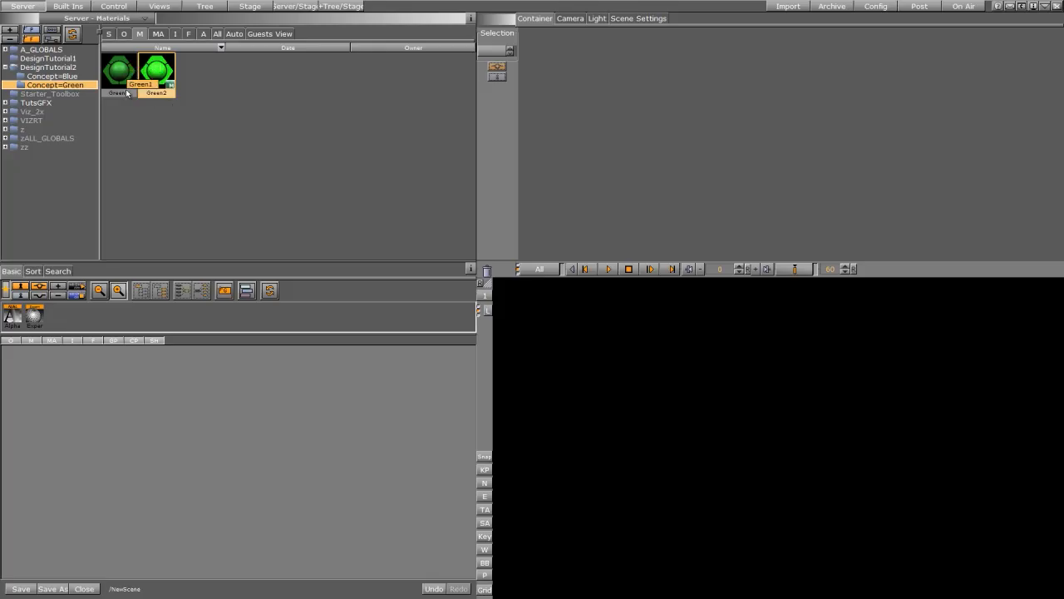
- Return to Concept=Green's scenes, close the loaded scene, and start renaming Clock_variant=Blue
left_click(109, 34)
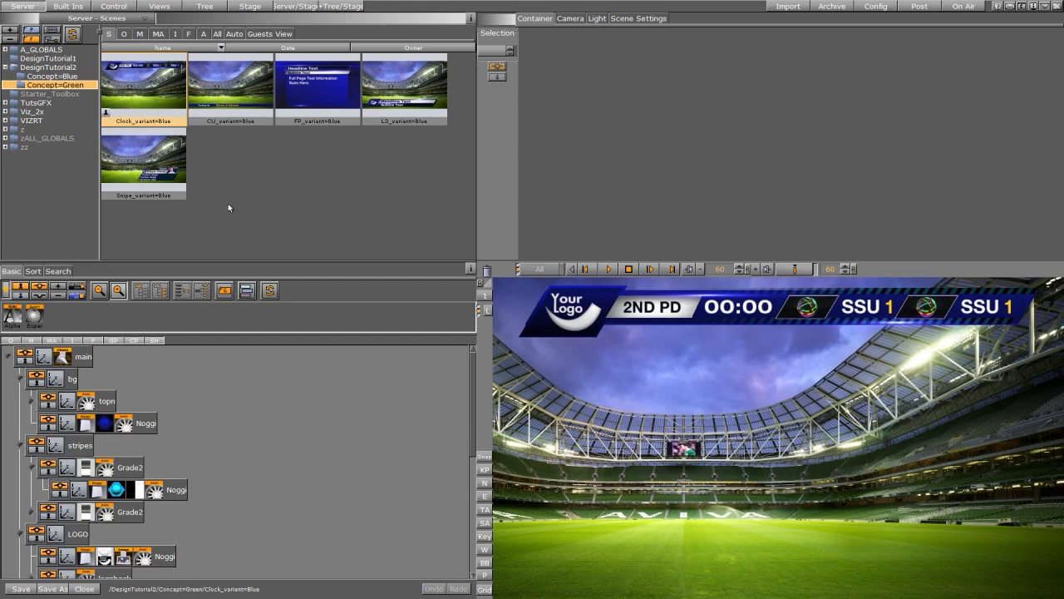
left_click(84, 589)
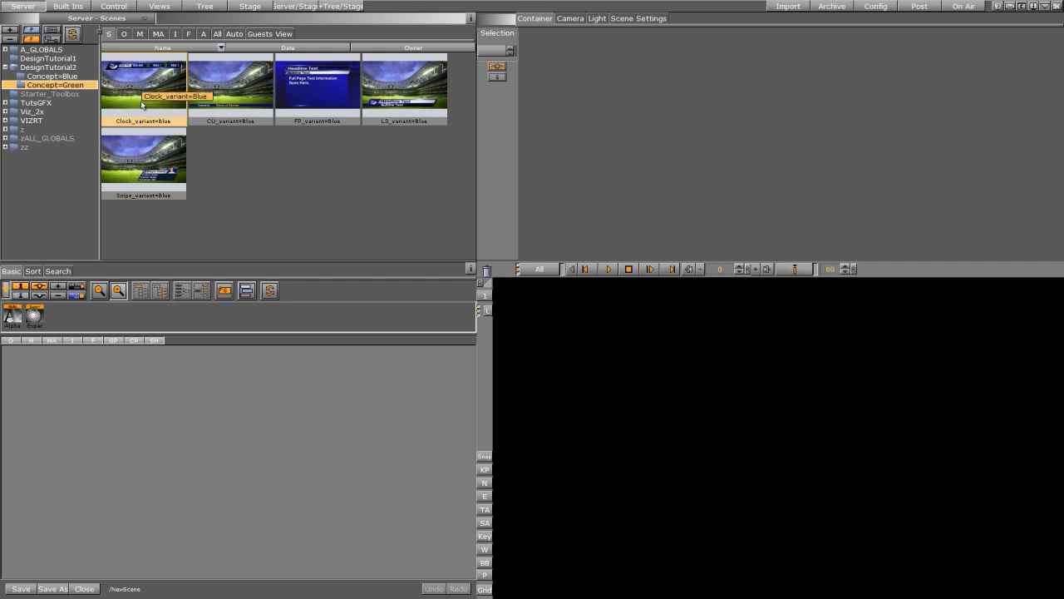
right_click(143, 103)
left_click(168, 110)
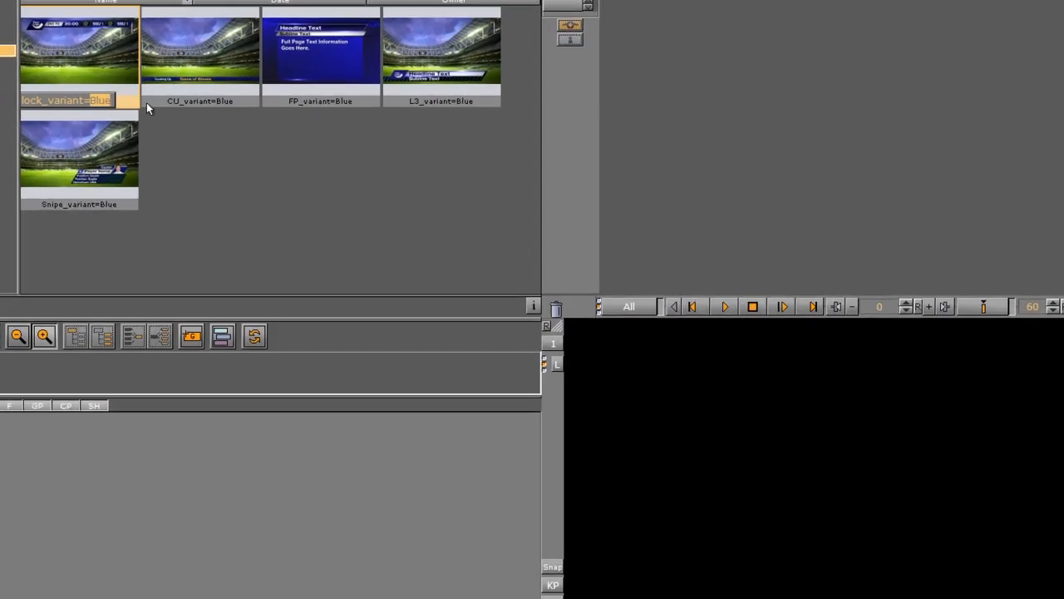
- Rename the Clock and CU scenes from _variant=Blue to _variant=Green
type("Gree")
type("n")
key("Return")
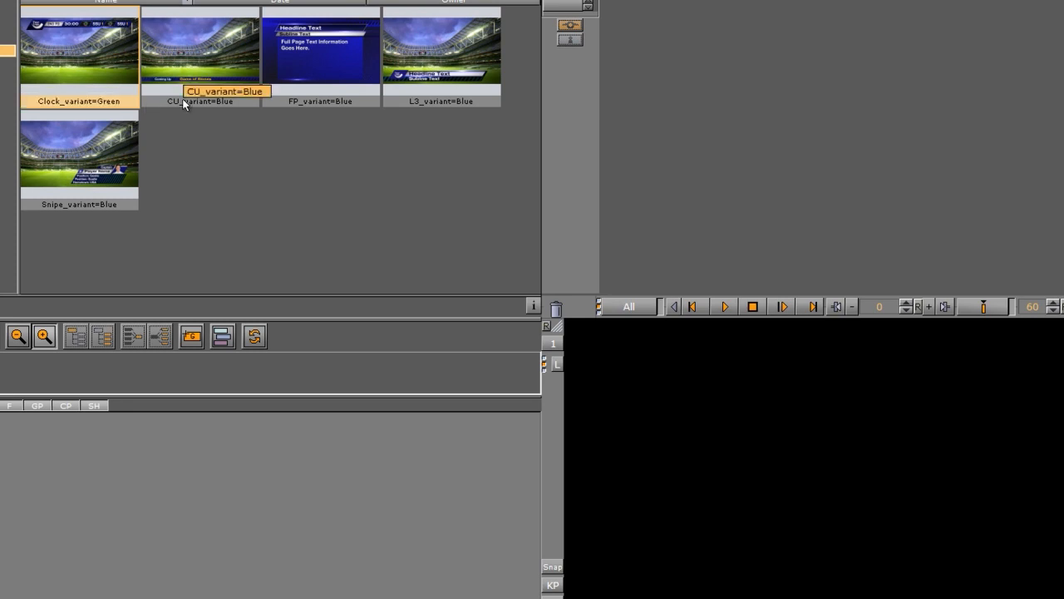
right_click(201, 68)
left_click(247, 79)
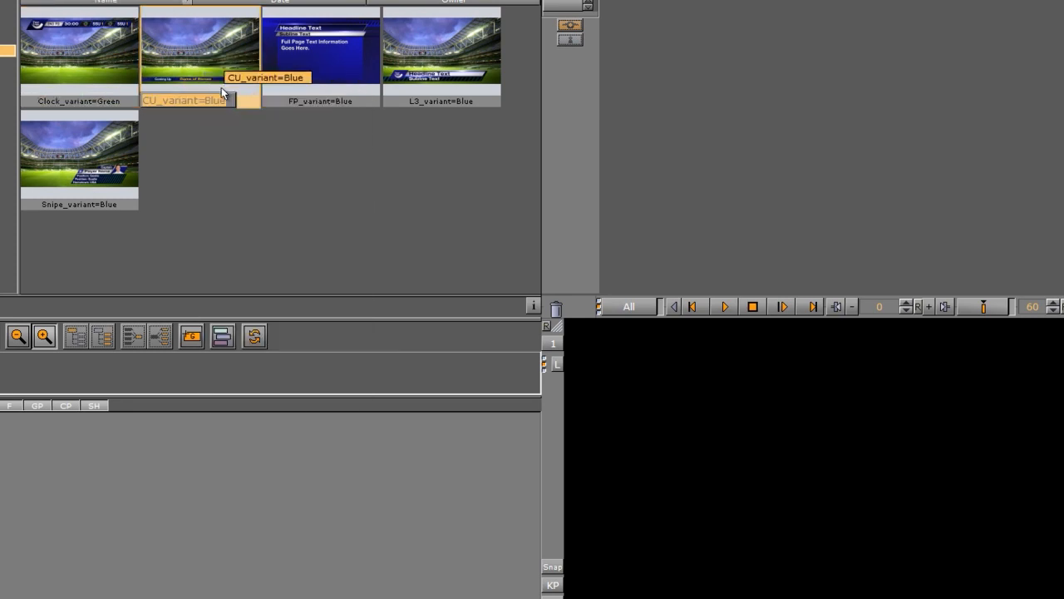
double_click(207, 101)
type("G")
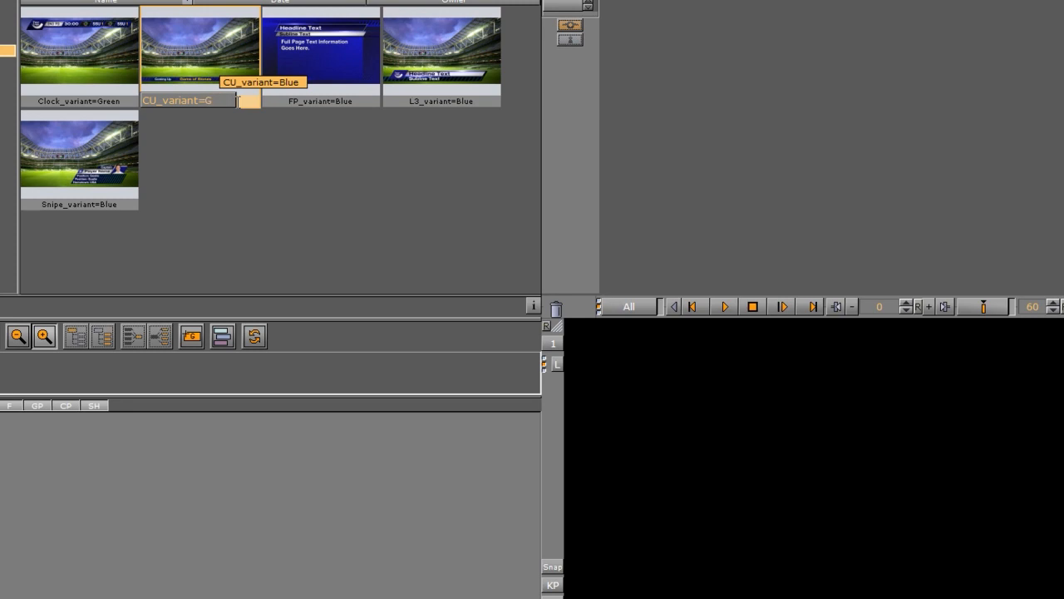
type("reen")
key("Return")
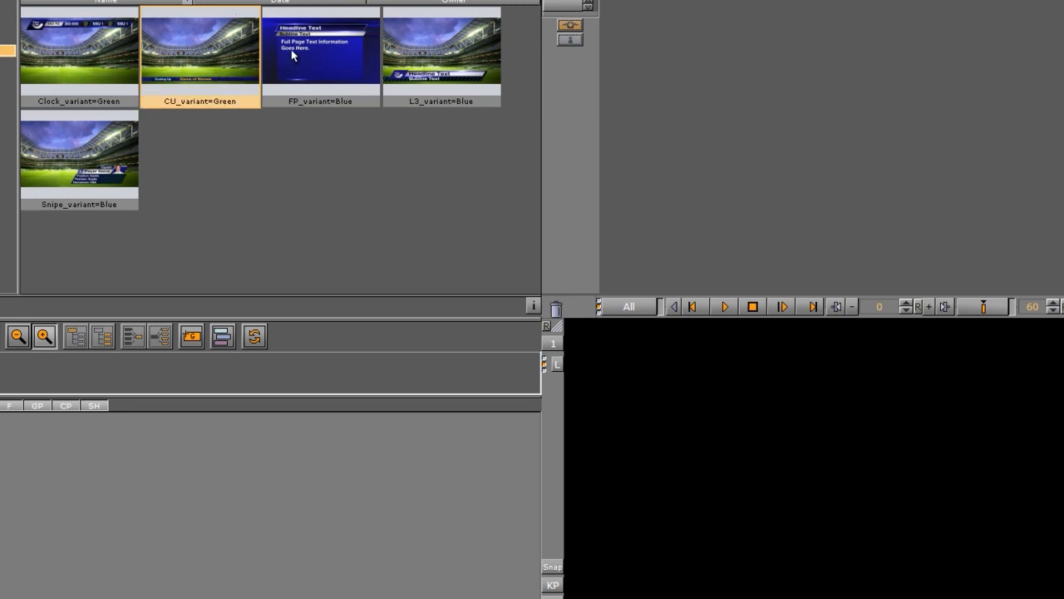
- Rename the FP and L3 scenes to FP_variant=Green and L3_variant=Green
right_click(304, 71)
left_click(332, 80)
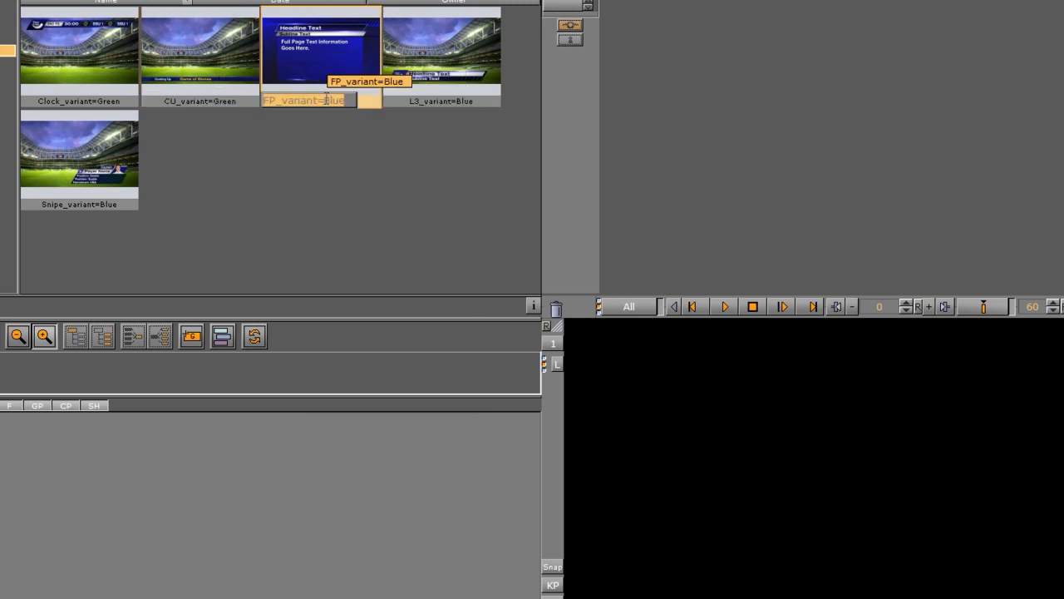
double_click(335, 101)
type("Gr")
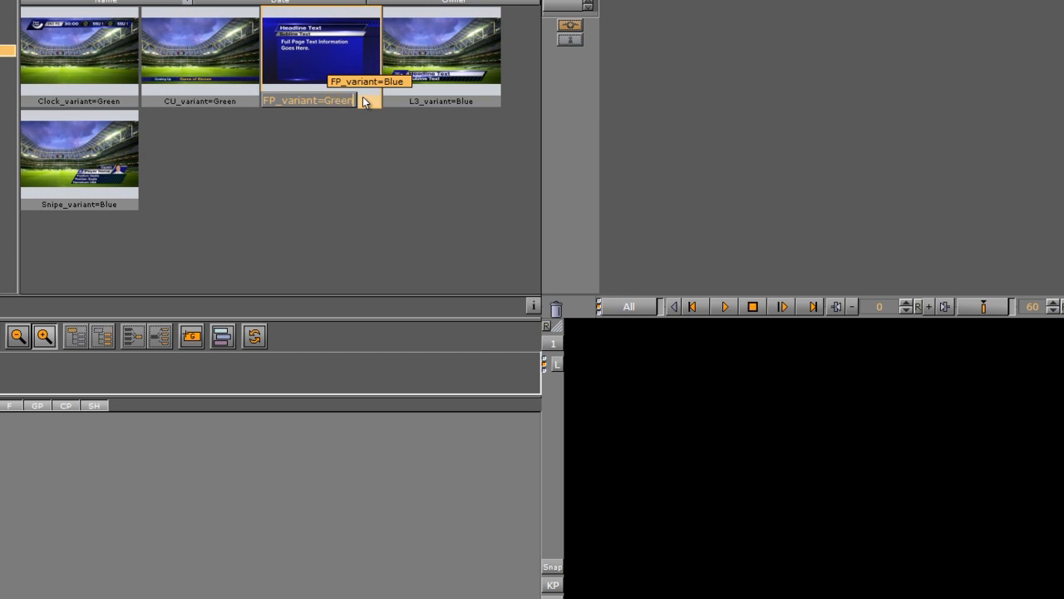
type("een")
key("Return")
right_click(440, 78)
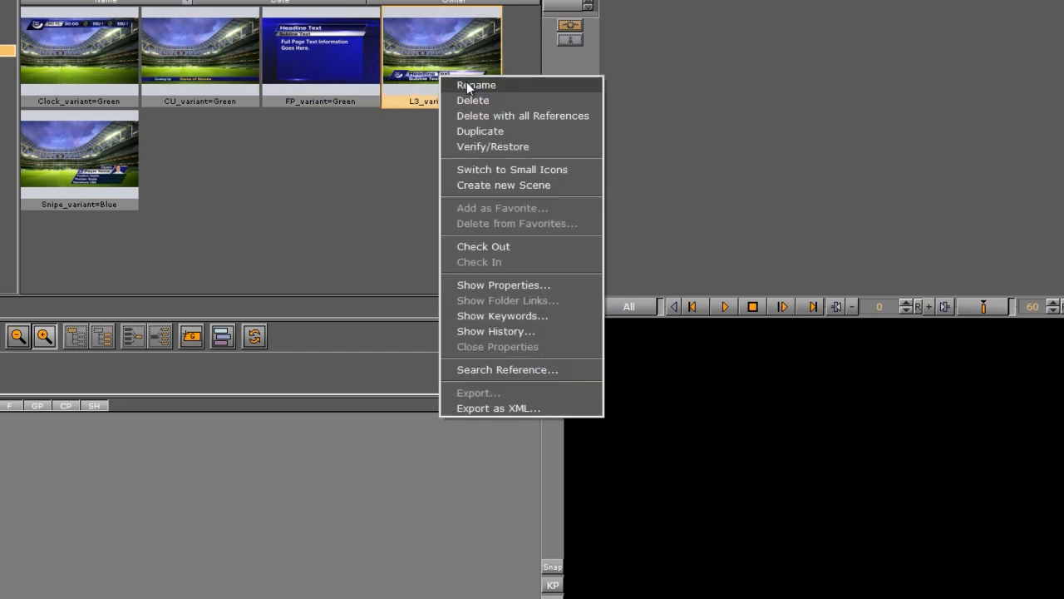
left_click(468, 87)
double_click(466, 100)
type("G")
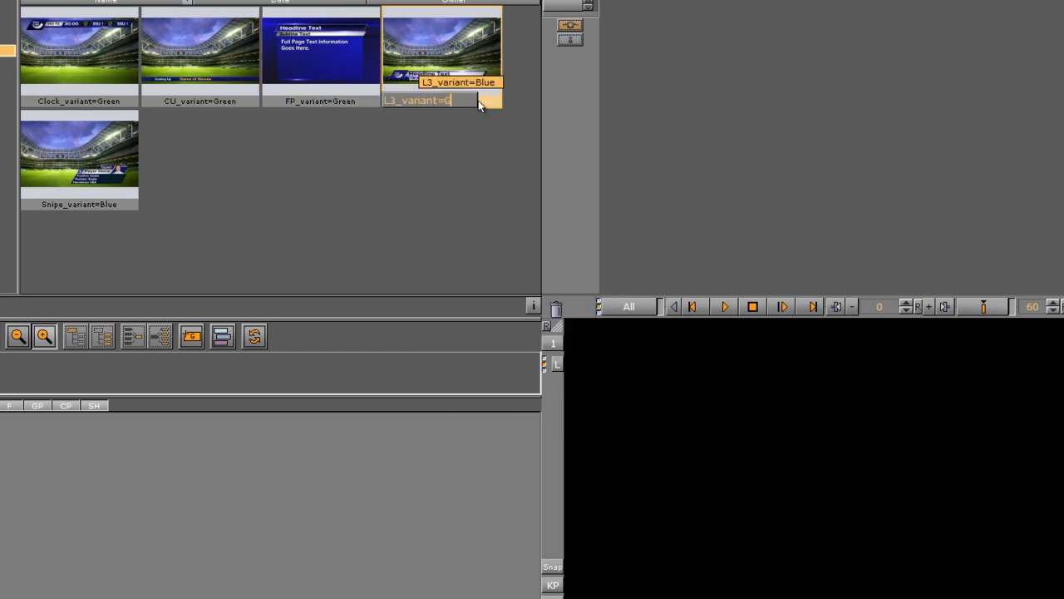
type("reen")
key("Return")
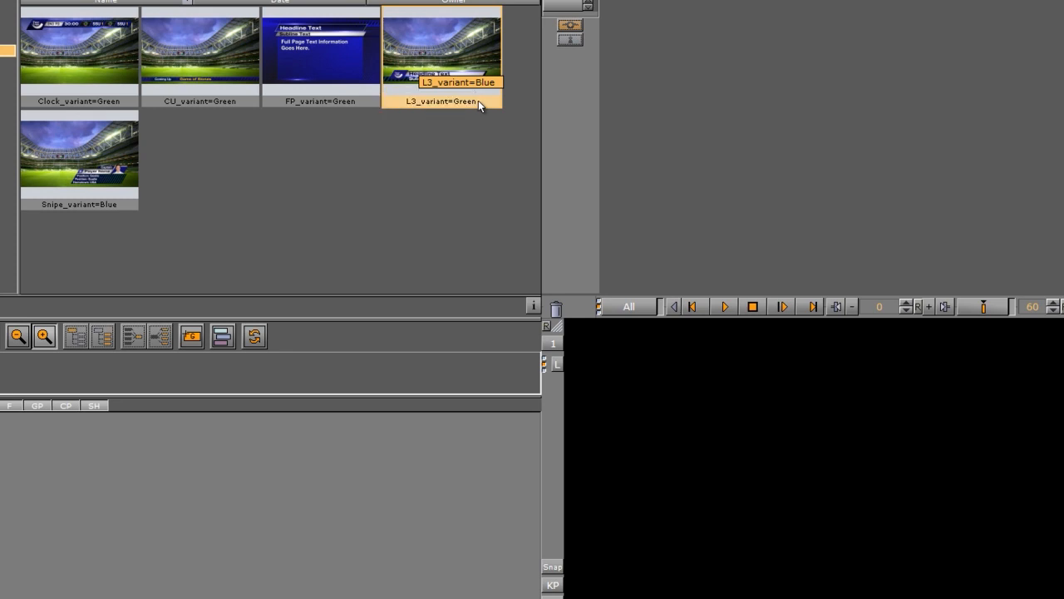
- Rename the Snipe scene to Snipe_variant=Green and load Clock_variant=Green
right_click(70, 146)
left_click(143, 164)
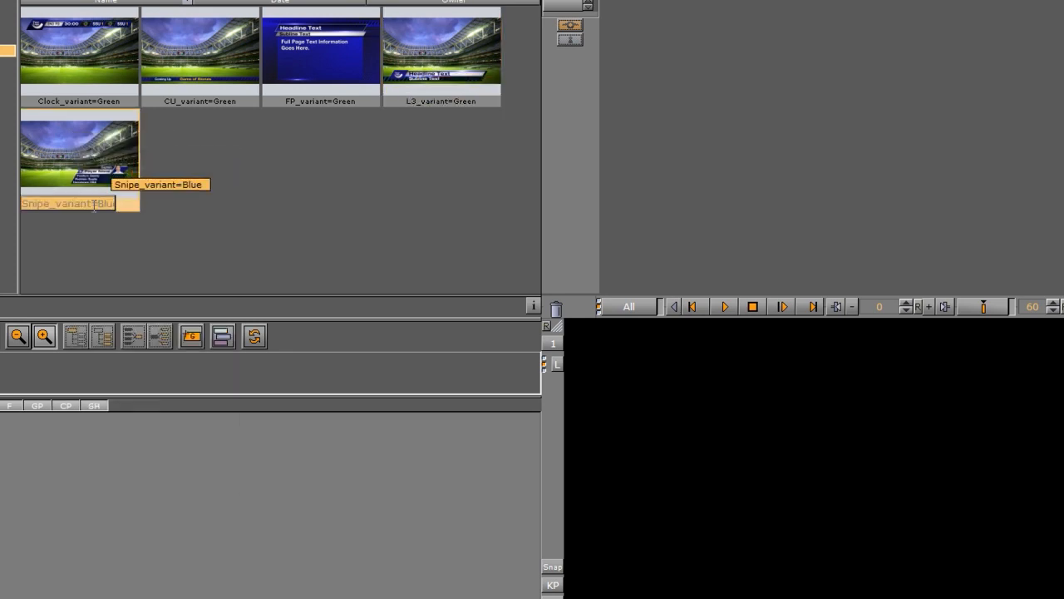
double_click(103, 204)
type("Green")
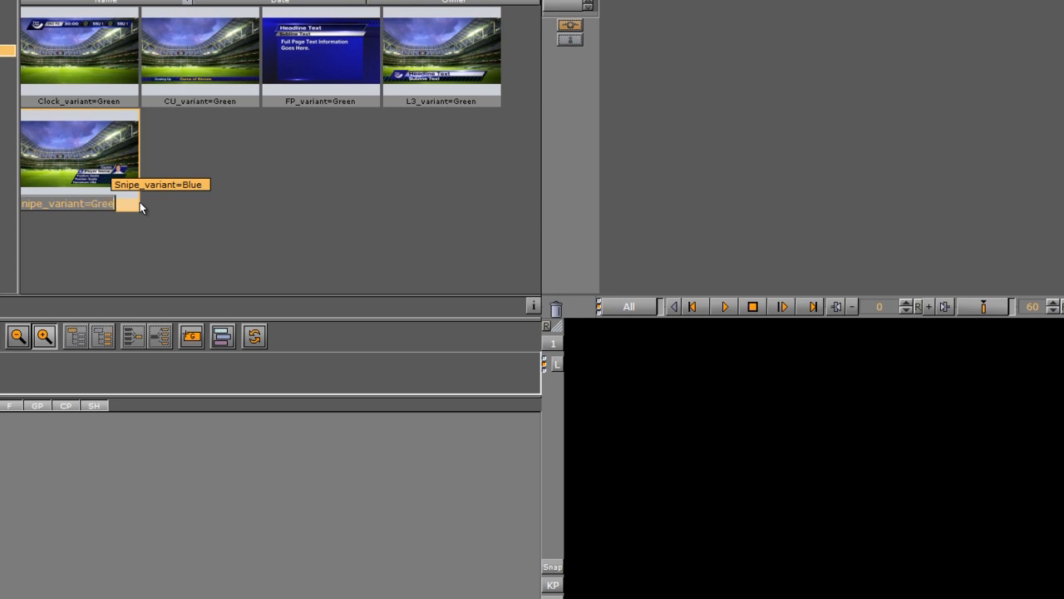
key("Return")
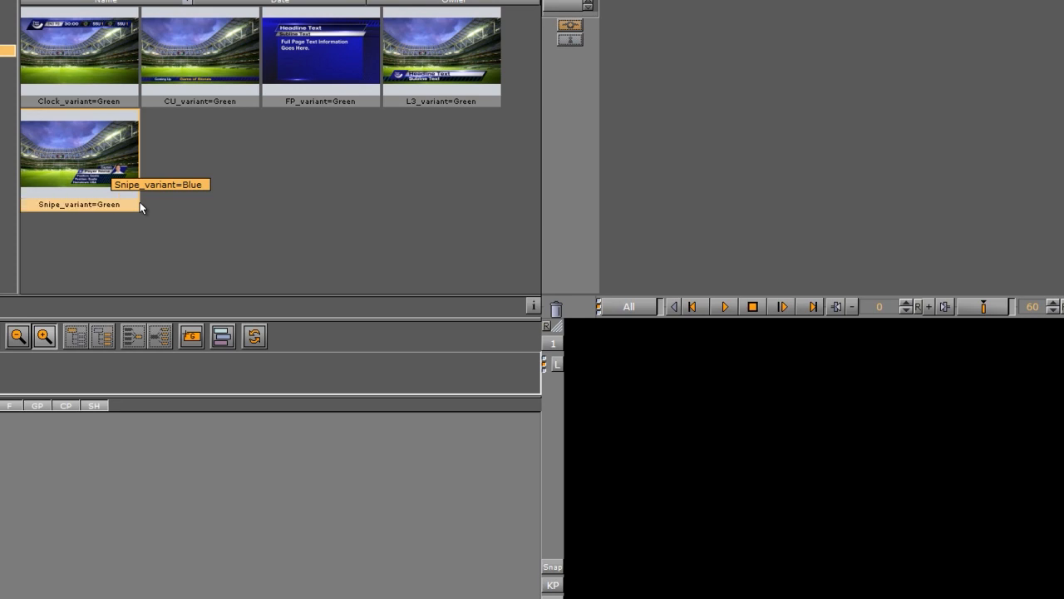
double_click(74, 64)
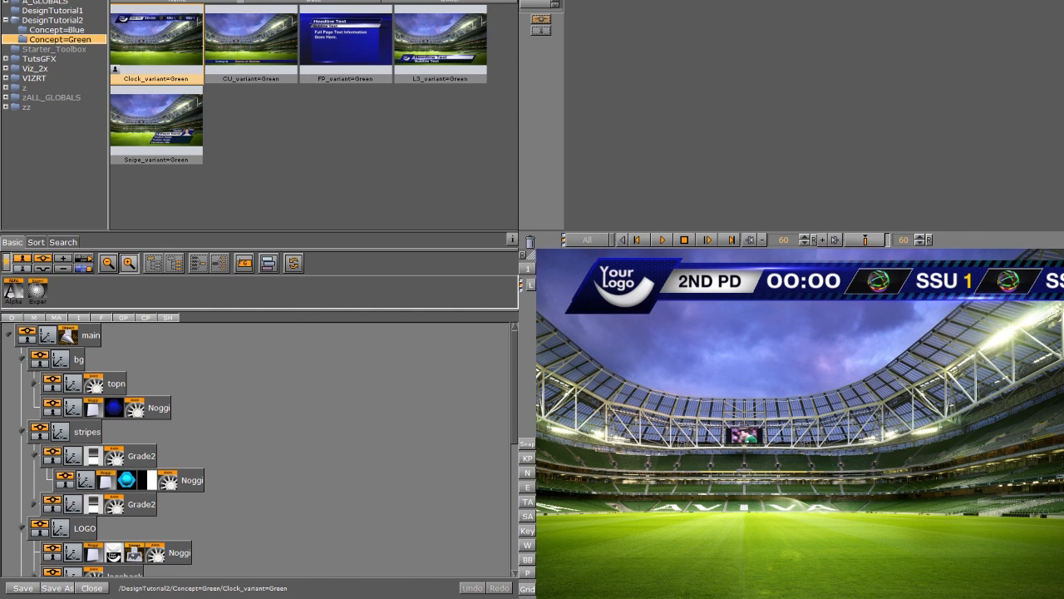
- Give the bg, both stripes and topn Noggi containers the Green1 and Green2 materials
left_click_drag(129, 23, 114, 407)
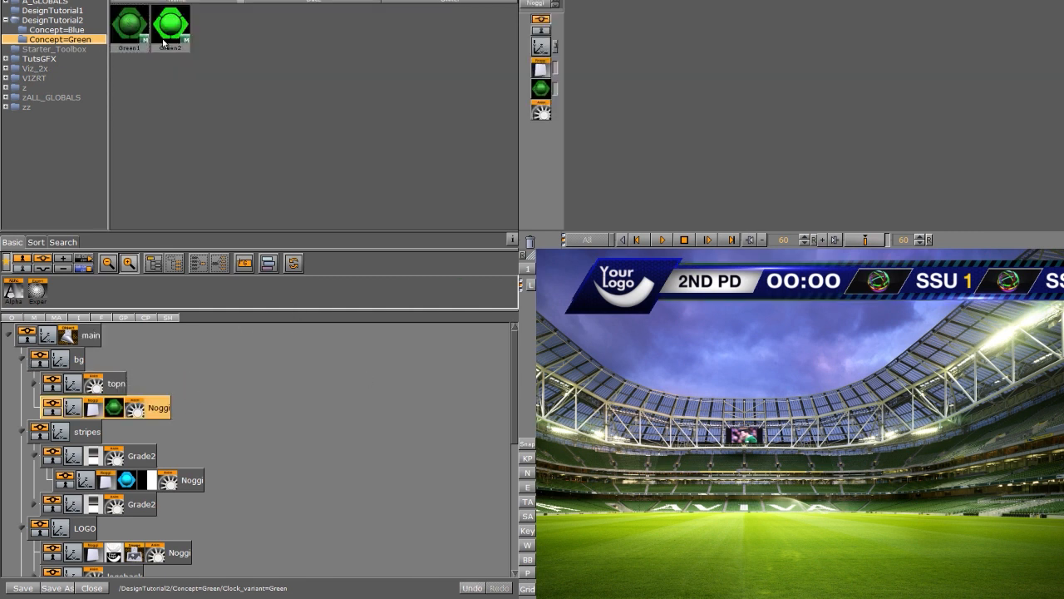
left_click_drag(171, 25, 127, 480)
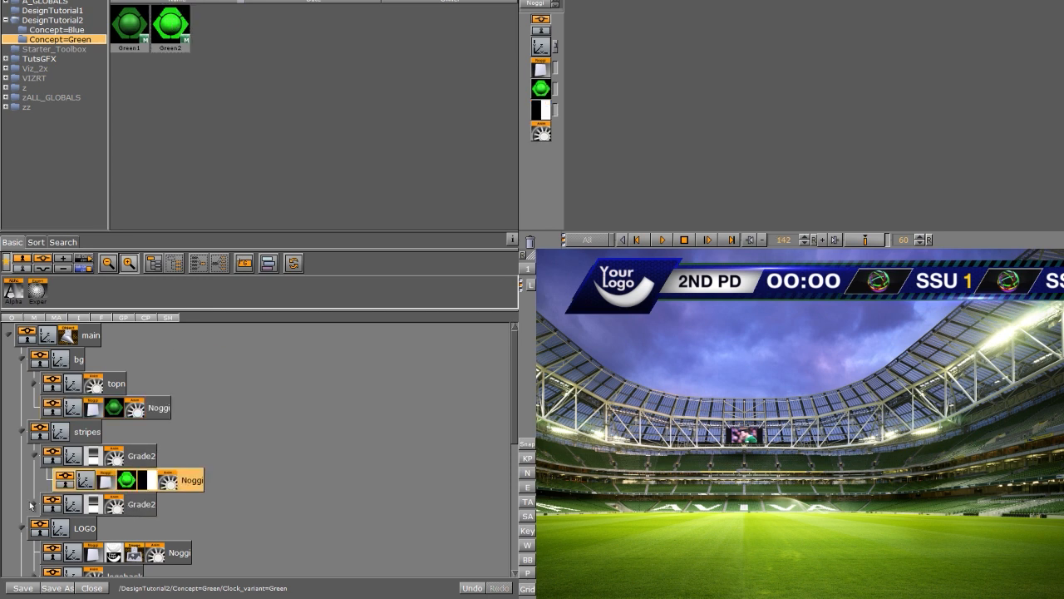
left_click(33, 504)
left_click_drag(171, 25, 126, 528)
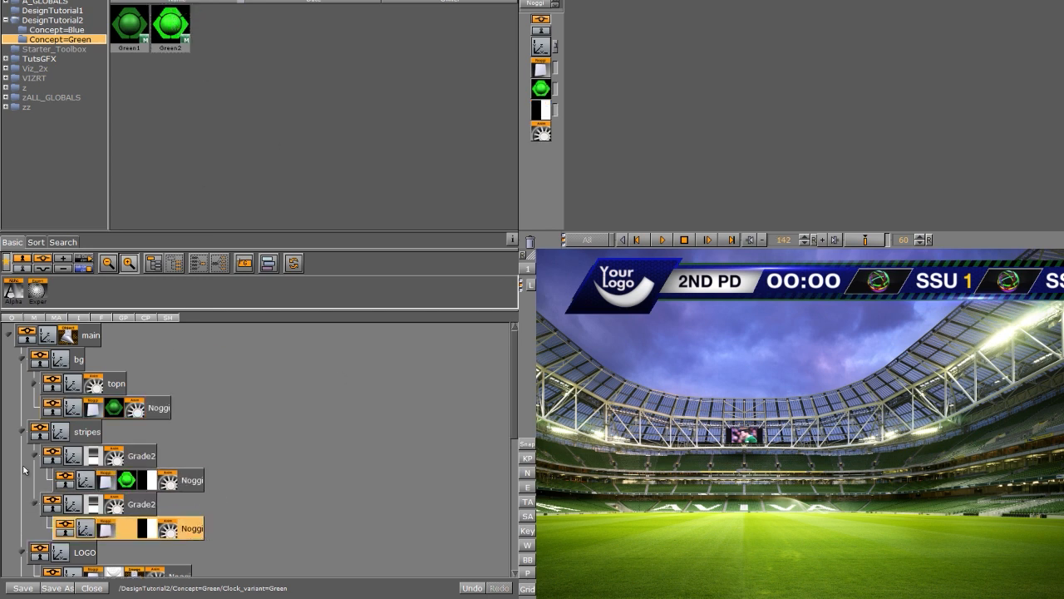
left_click(35, 384)
left_click_drag(129, 25, 127, 431)
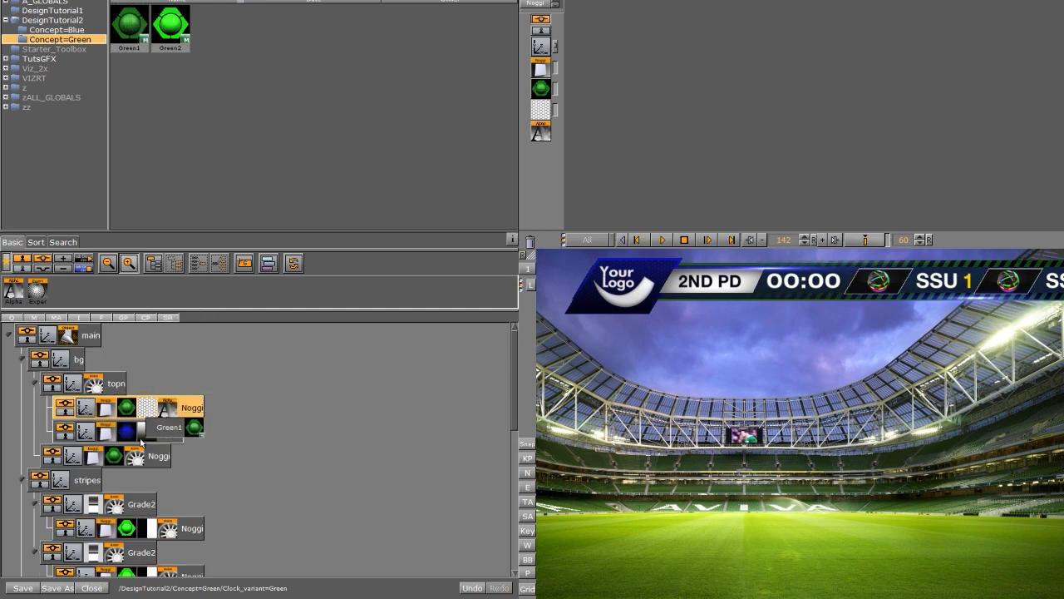
- Apply the green material to the logoback Noggi and its Grade1 Noggi
left_click(35, 384)
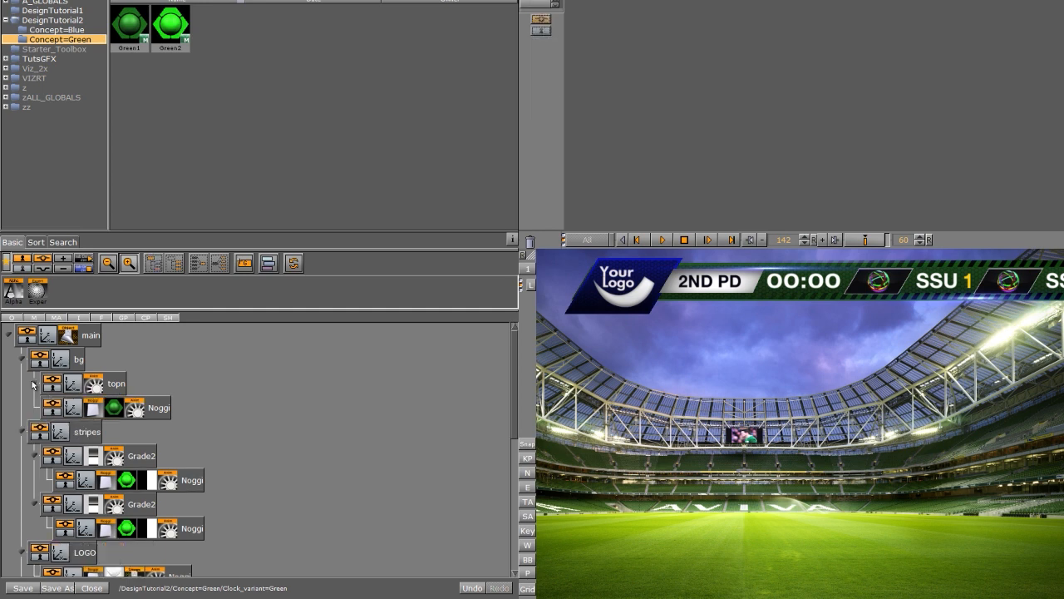
left_click(21, 362)
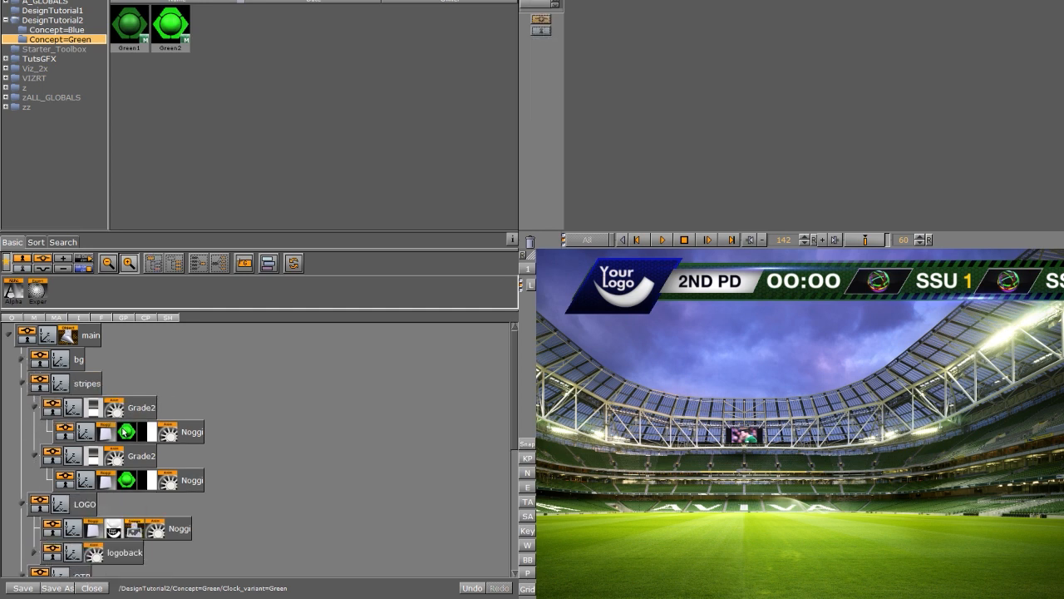
left_click(34, 407)
left_click(34, 431)
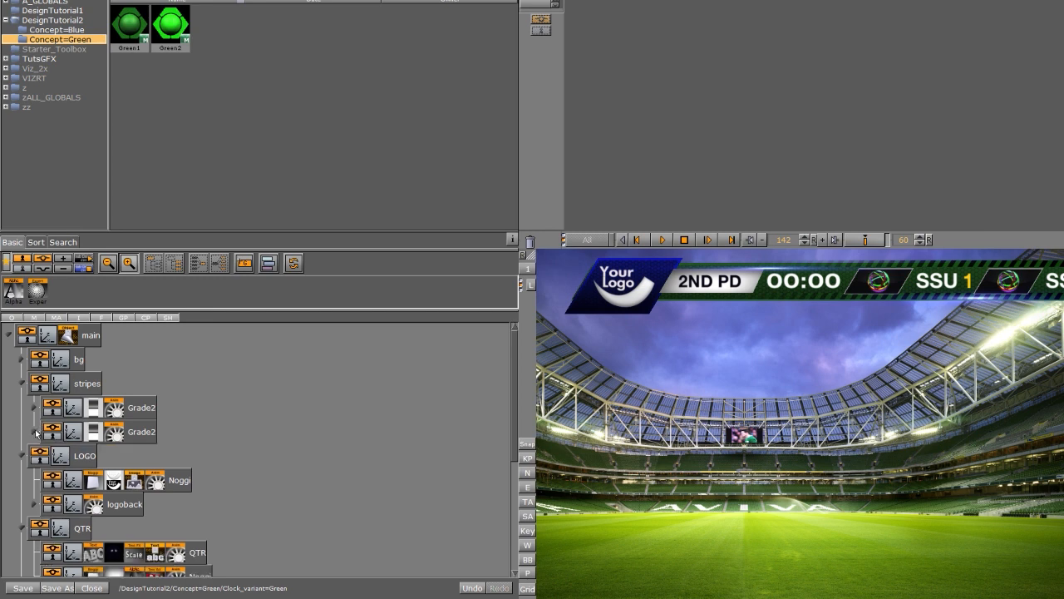
left_click(21, 384)
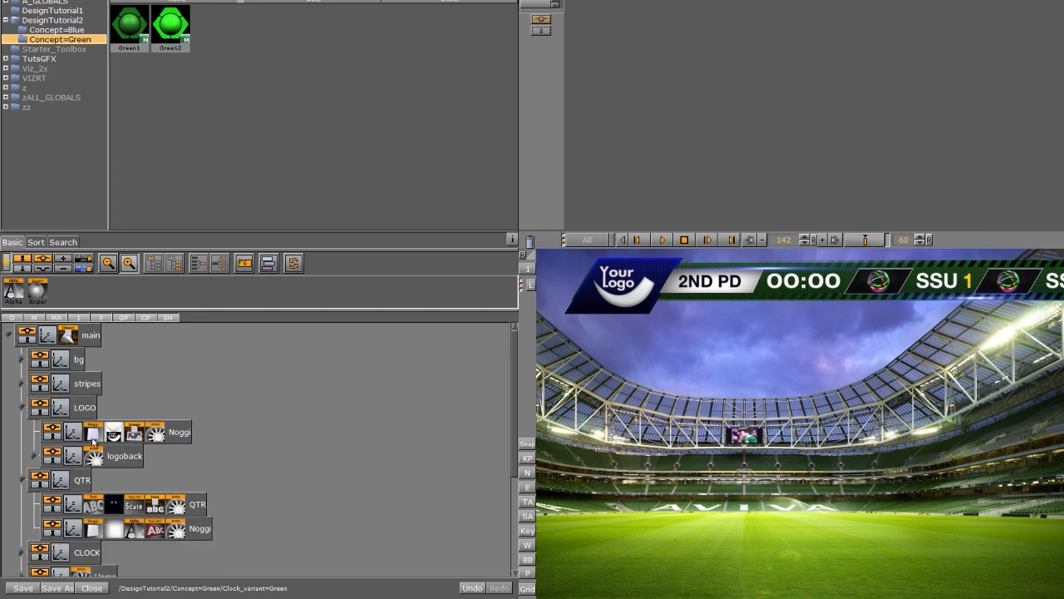
left_click(34, 456)
left_click_drag(169, 26, 126, 505)
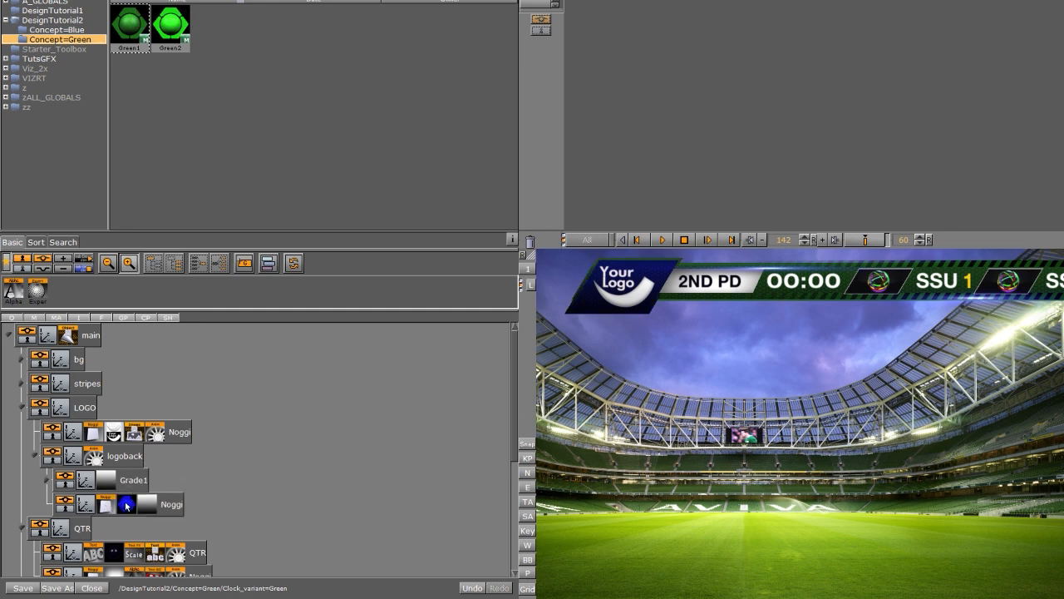
left_click(44, 480)
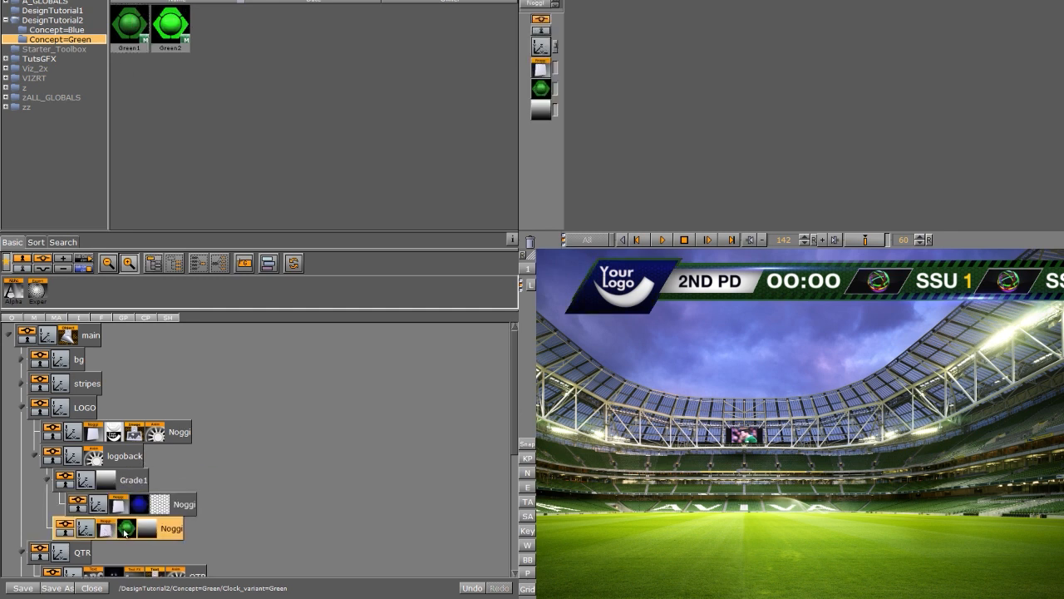
left_click_drag(123, 530, 145, 503)
- Collapse the logoback, LOGO, QTR and CLOCK groups and scroll down the scene tree
left_click(34, 456)
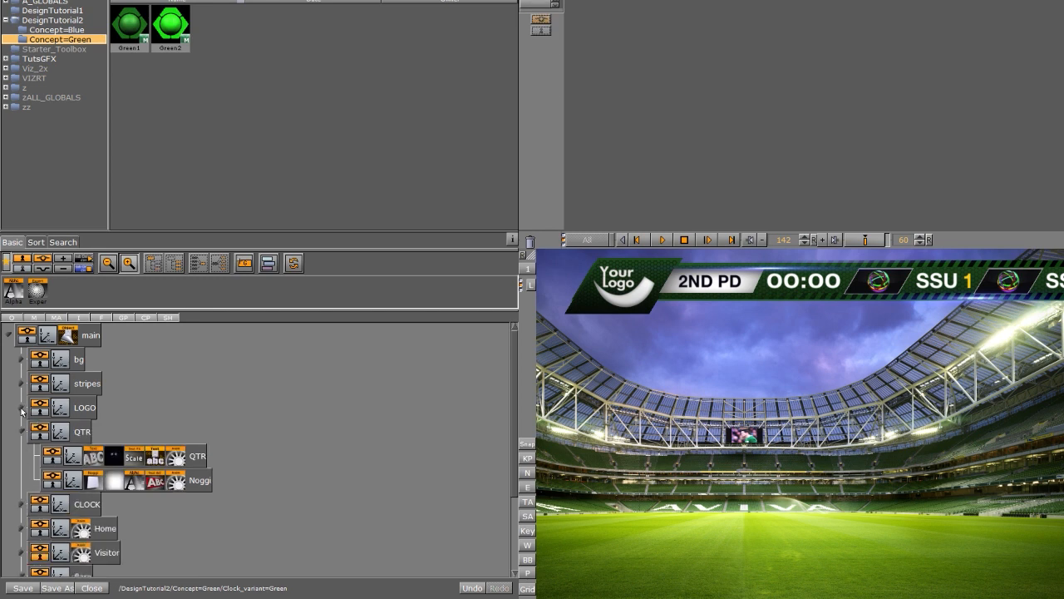
left_click(23, 408)
left_click(22, 430)
left_click(23, 456)
left_click(23, 456)
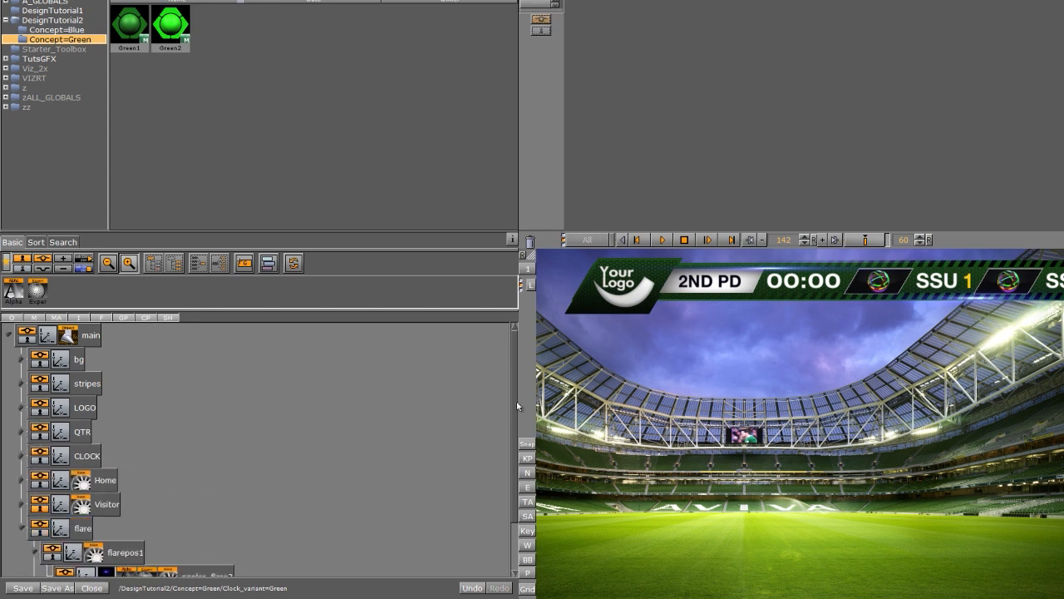
scroll(516, 401, "down", 3)
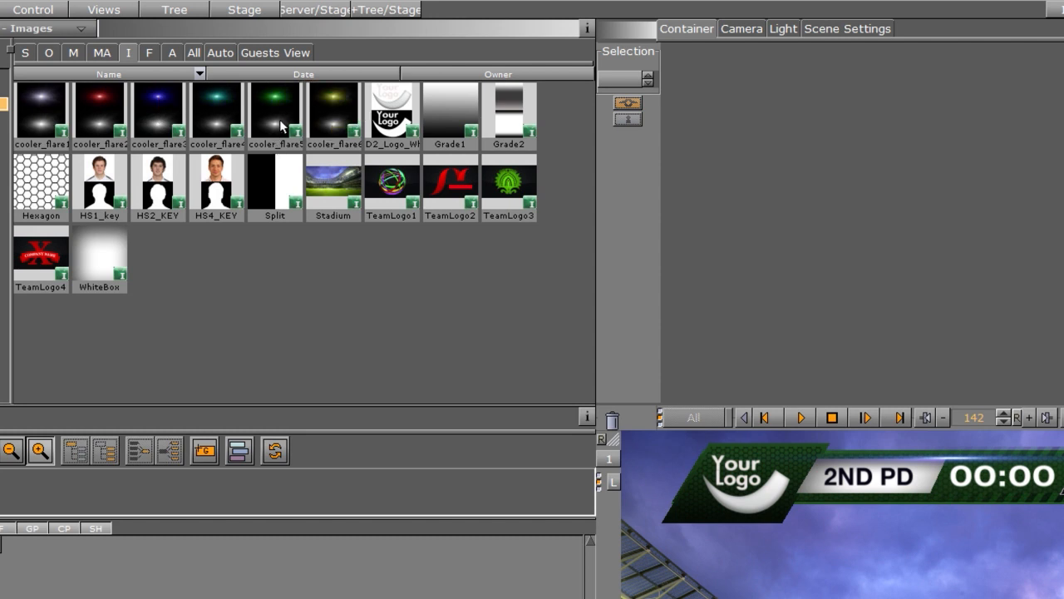
- Give both flare containers the green cooler_flare5 image, then close the clock scene
left_click_drag(280, 127, 165, 459)
left_click_drag(153, 482, 151, 481)
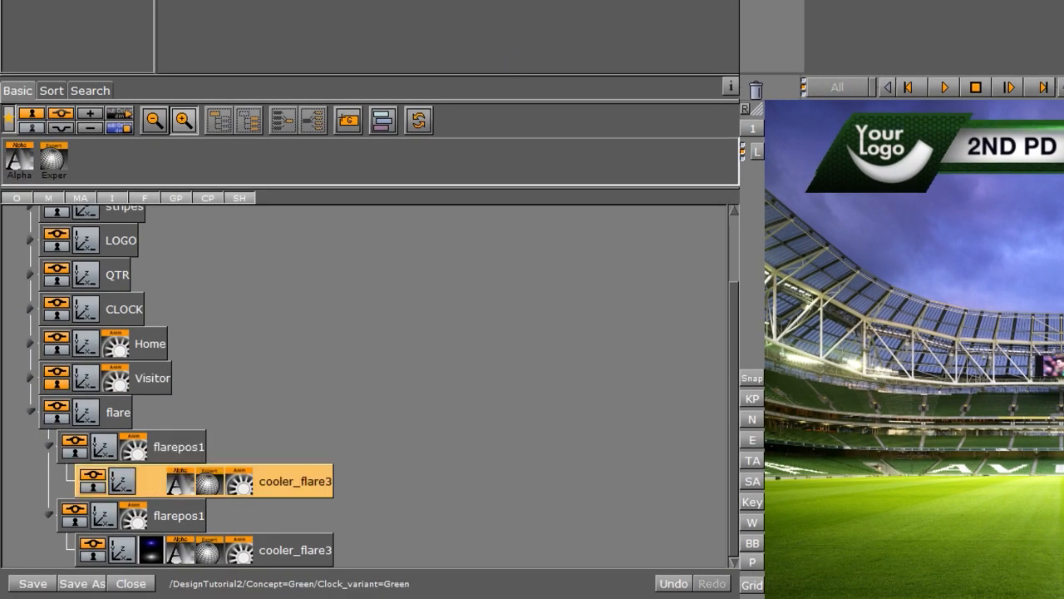
left_click_drag(231, 598, 151, 550)
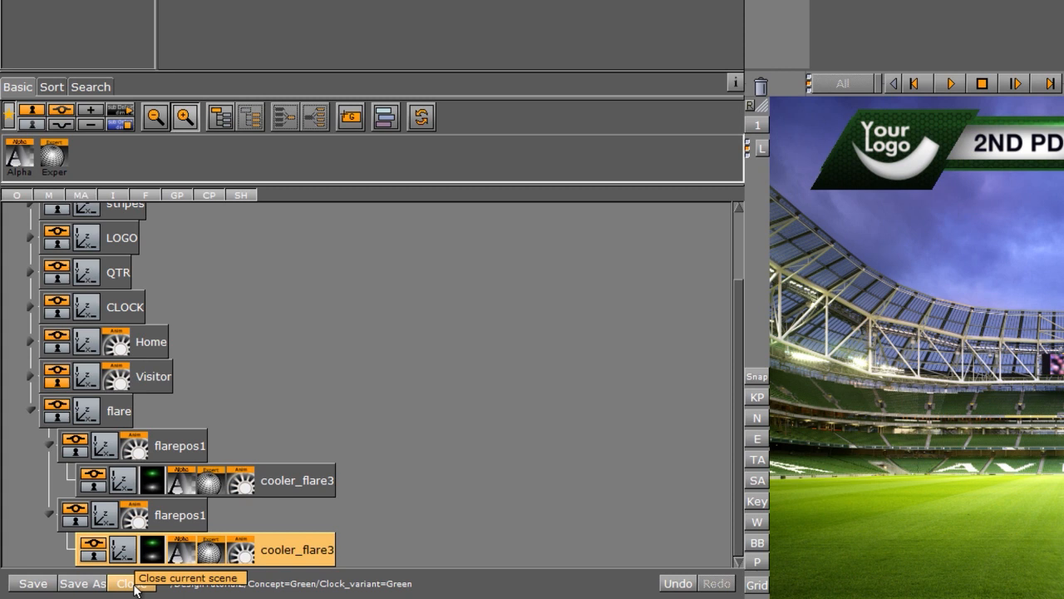
left_click(134, 585)
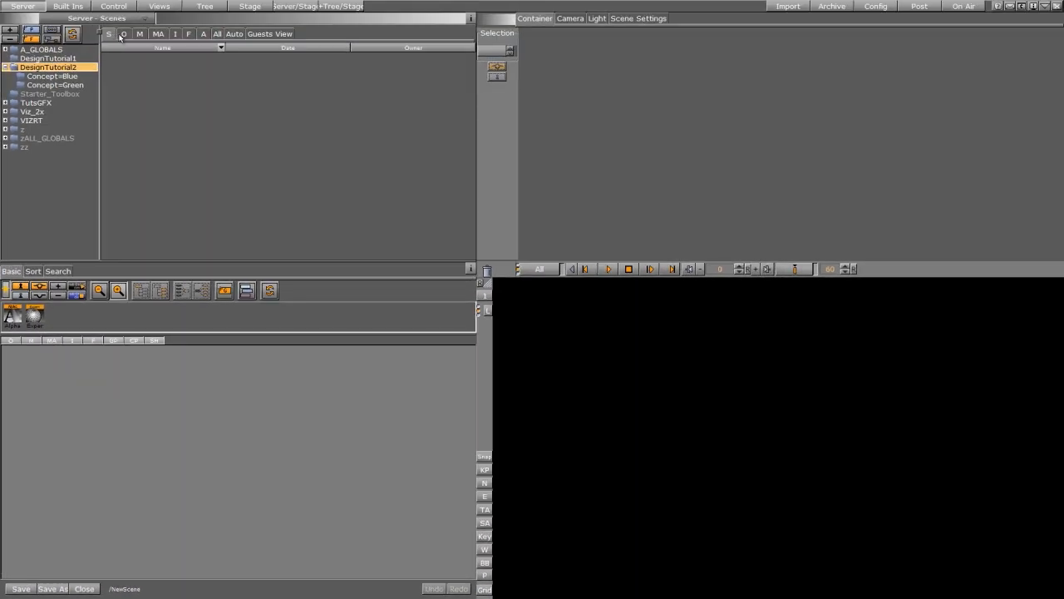
- Open L3_variant=Green from Concept=Green and expand its whitebar groups in the scene tree
left_click(61, 85)
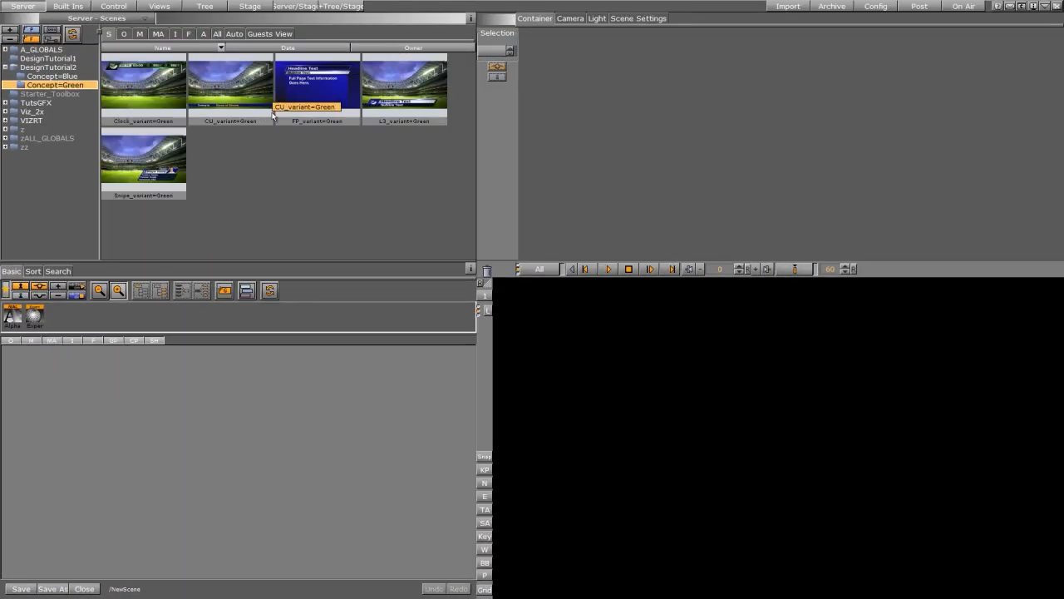
double_click(430, 119)
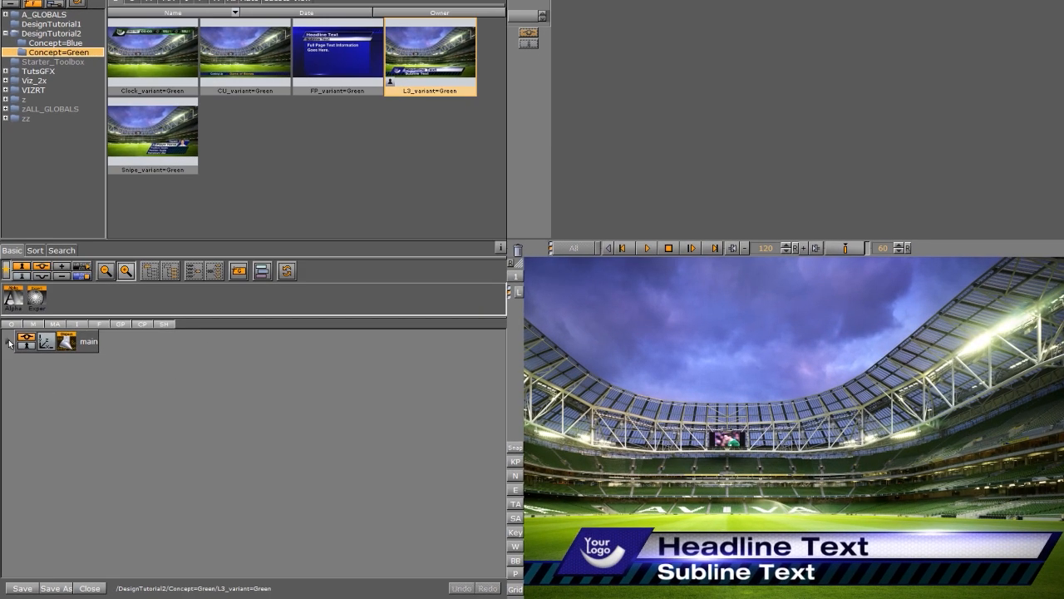
left_click(8, 357)
left_click(20, 445)
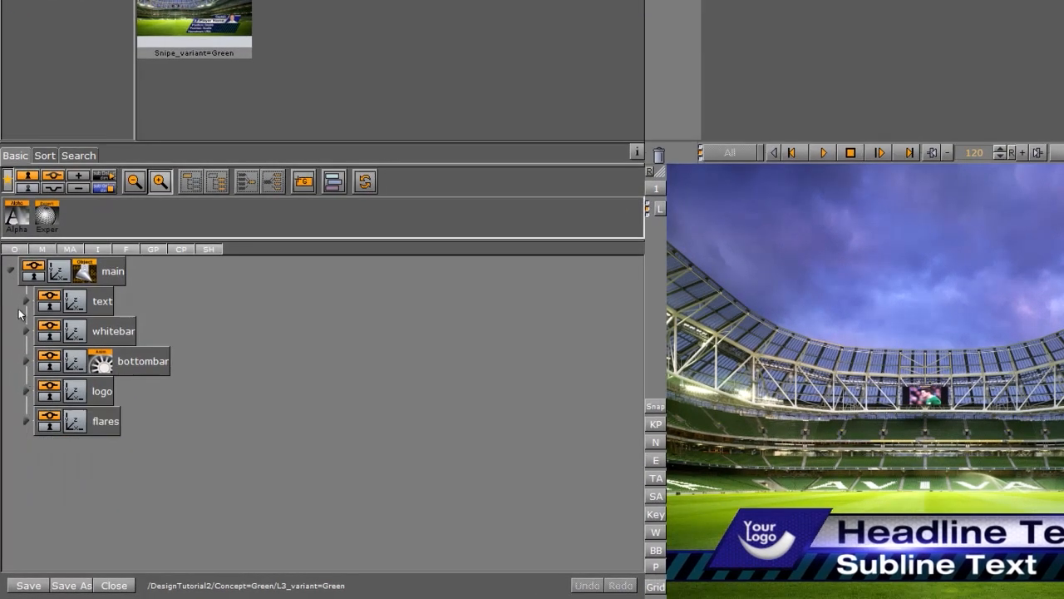
left_click(27, 301)
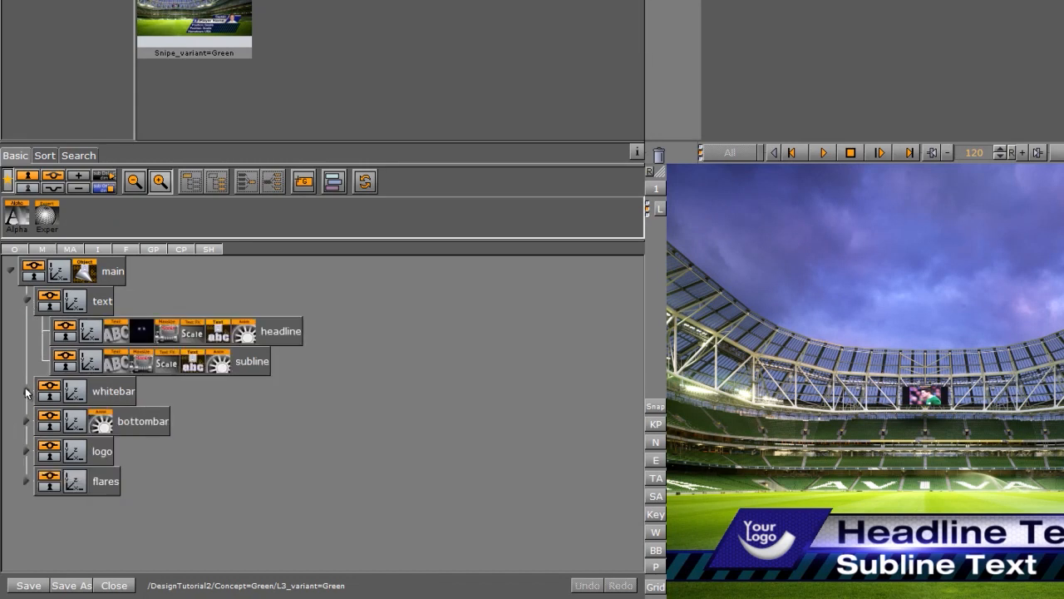
left_click(26, 391)
left_click(26, 301)
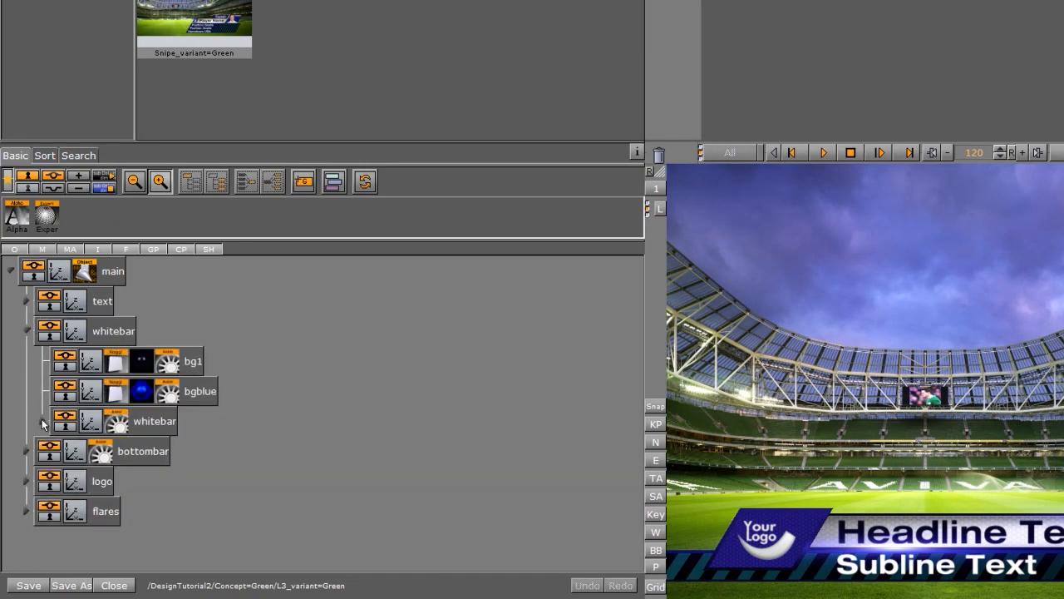
left_click(43, 421)
- Apply Green1 to the bgblue layer and drag a material onto the bottombar group
left_click(60, 42)
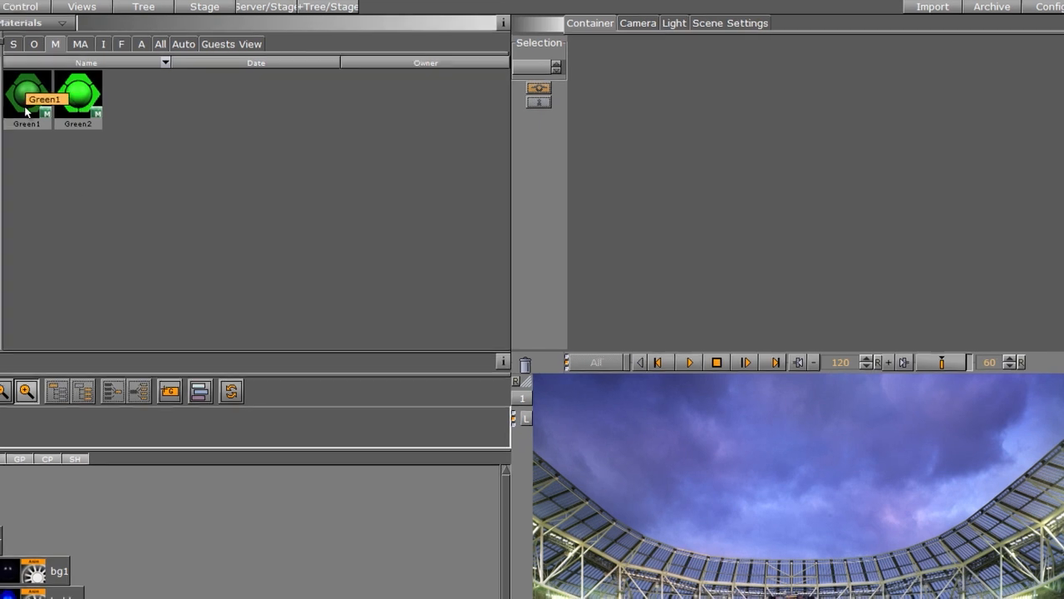
left_click_drag(26, 112, 8, 597)
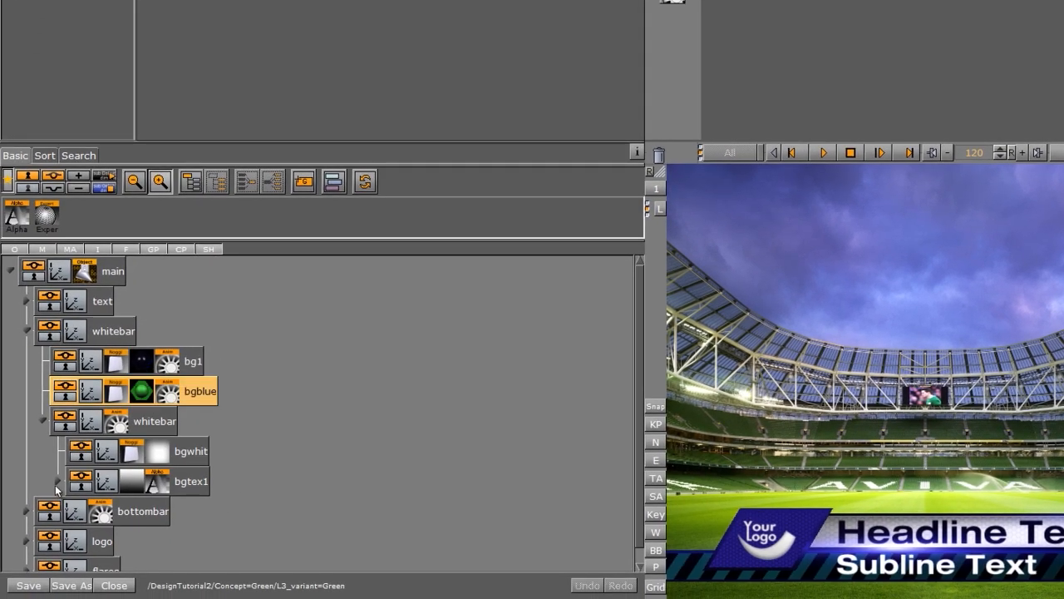
left_click(57, 483)
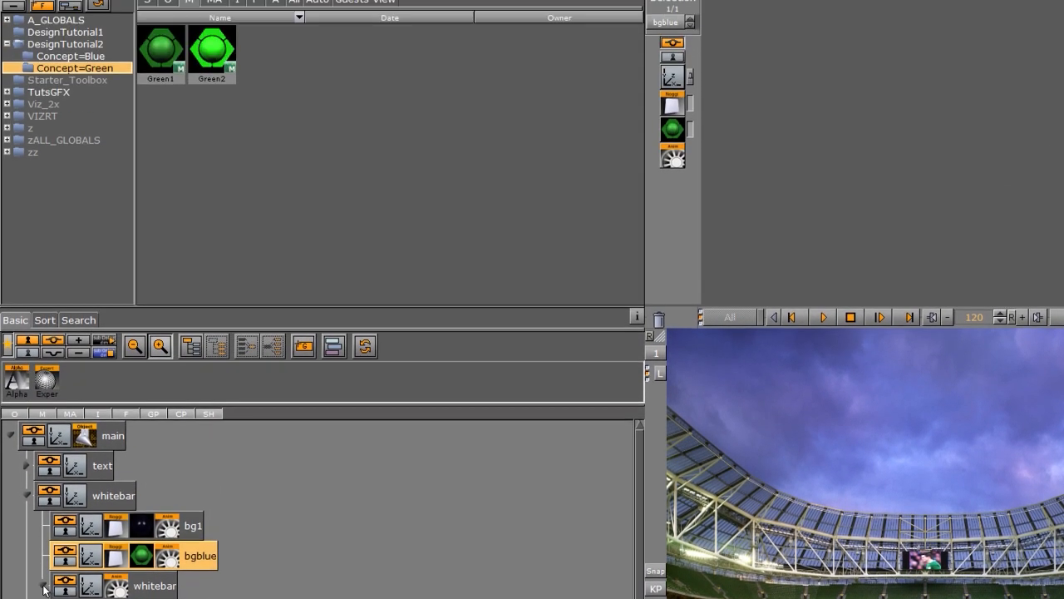
left_click(26, 331)
left_click(27, 361)
left_click_drag(179, 108, 141, 530)
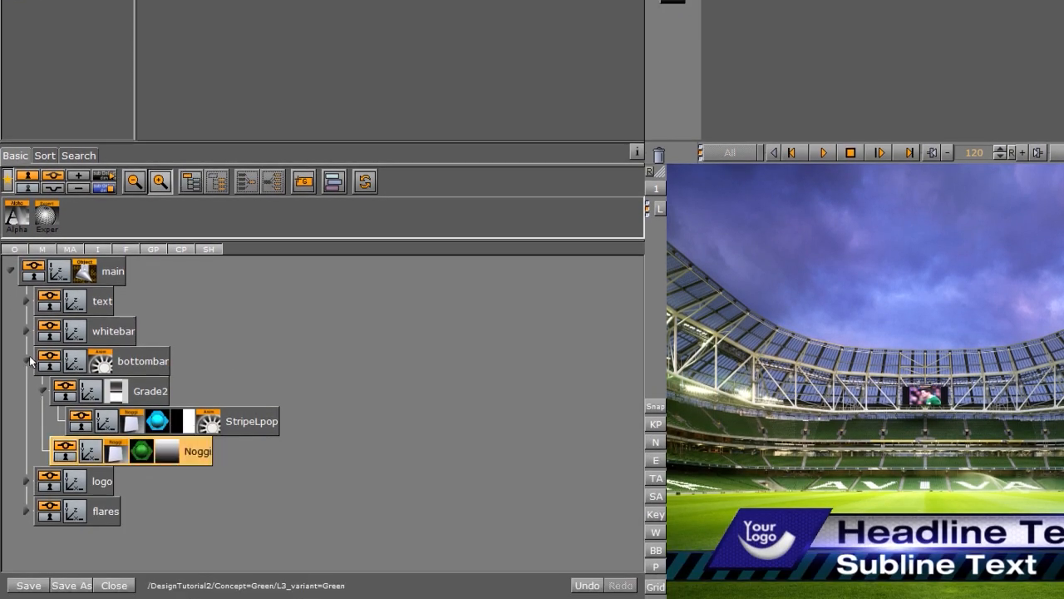
left_click(27, 361)
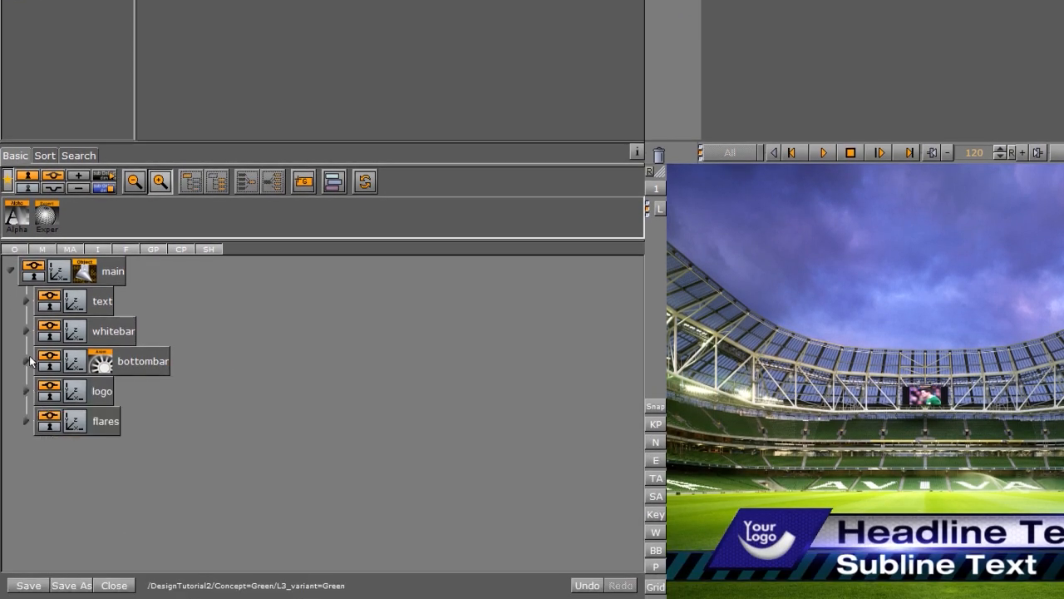
- Give both layers of the logo's noname group the Green1 material
left_click(25, 391)
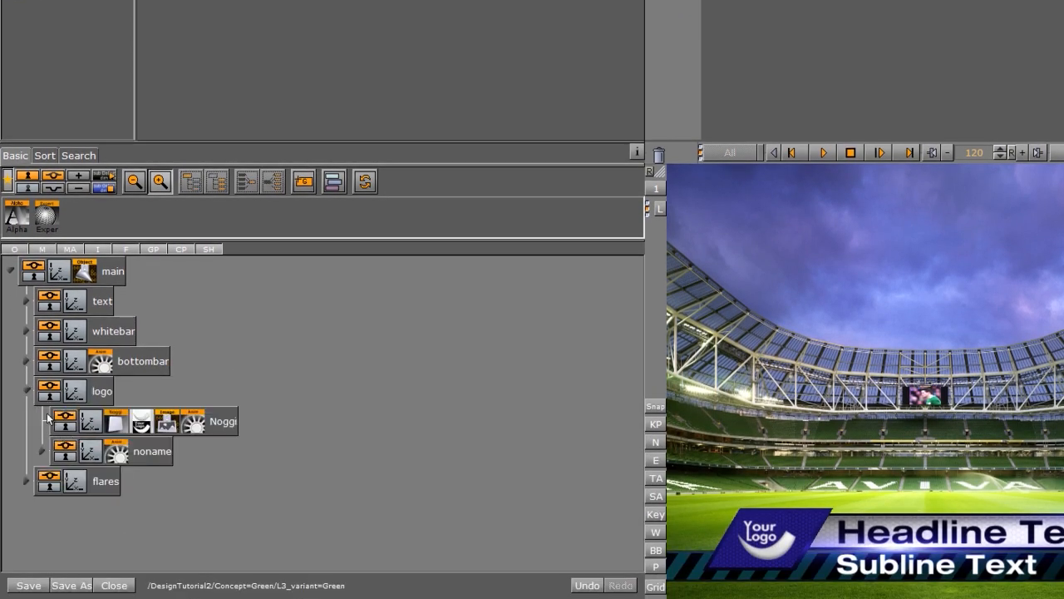
left_click(40, 455)
left_click_drag(118, 71, 117, 512)
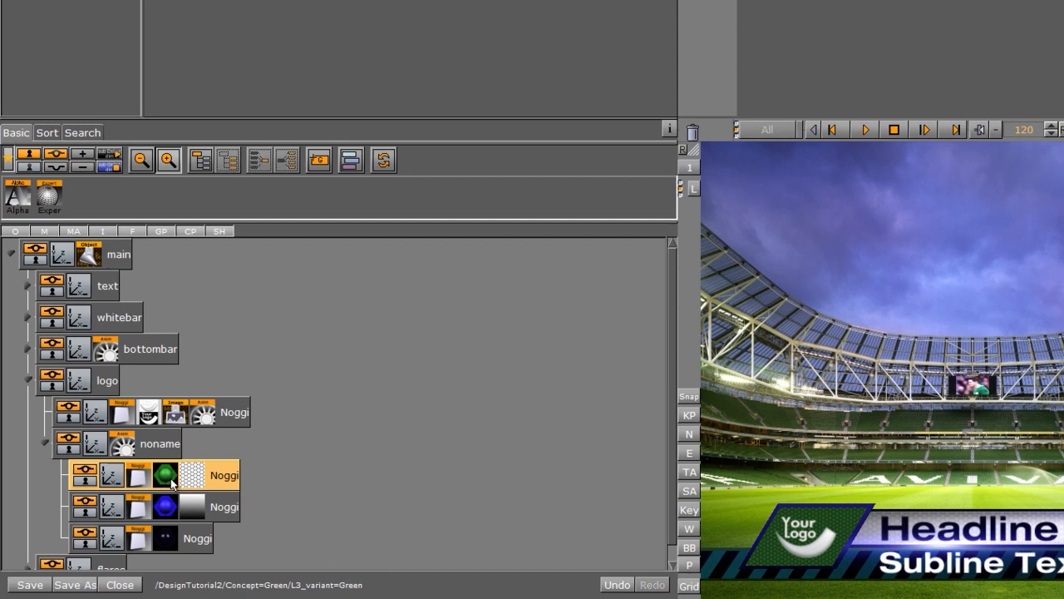
left_click_drag(173, 482, 168, 511)
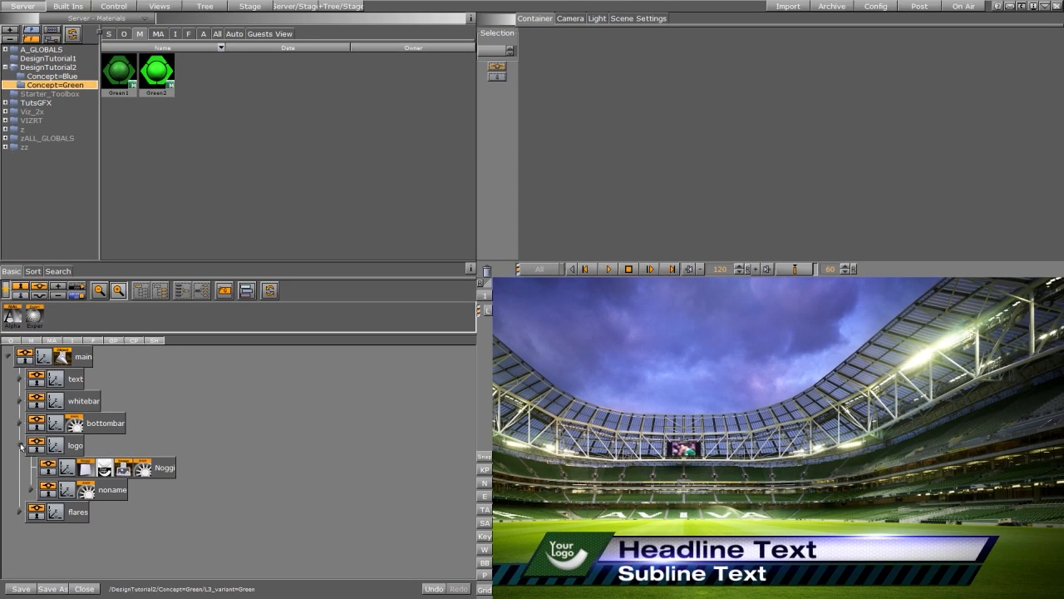
left_click(29, 382)
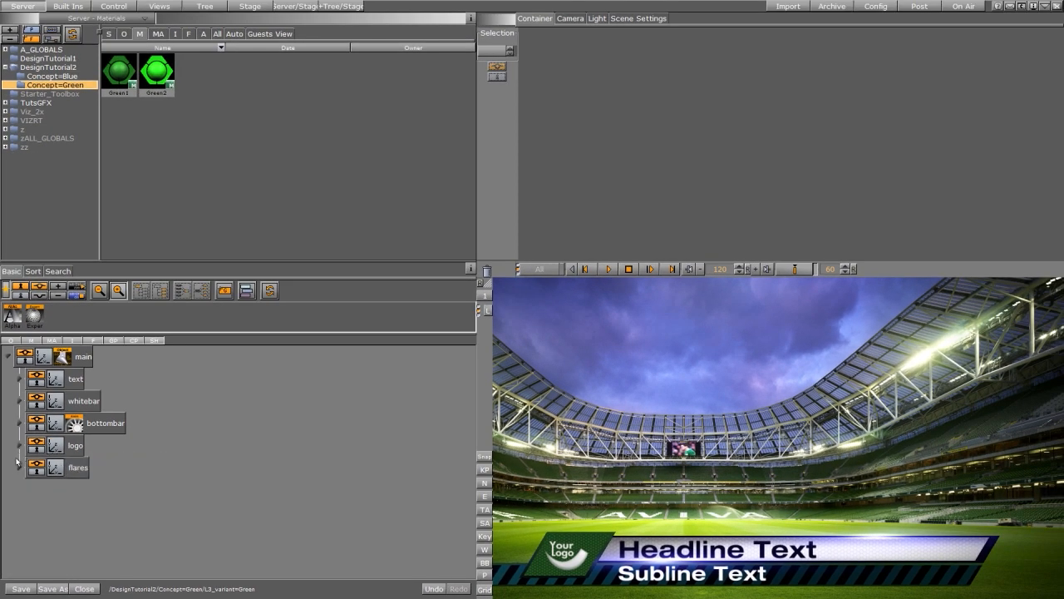
left_click(17, 463)
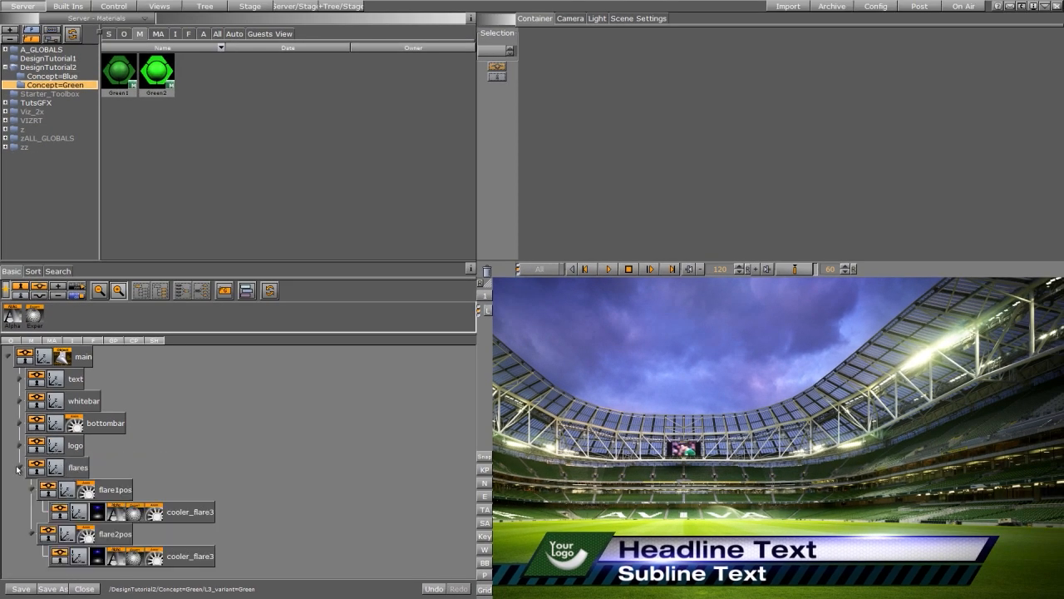
left_click(175, 34)
- Set both flares to cooler_flare5, make StripeLpop green, and close the lower-third scene
left_click(58, 67)
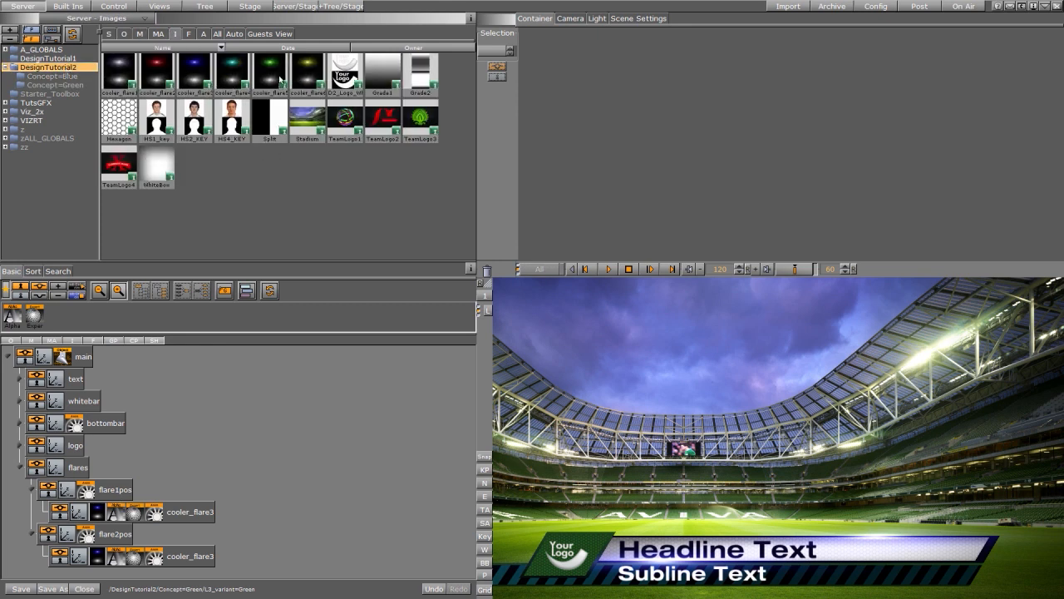
left_click_drag(280, 79, 100, 514)
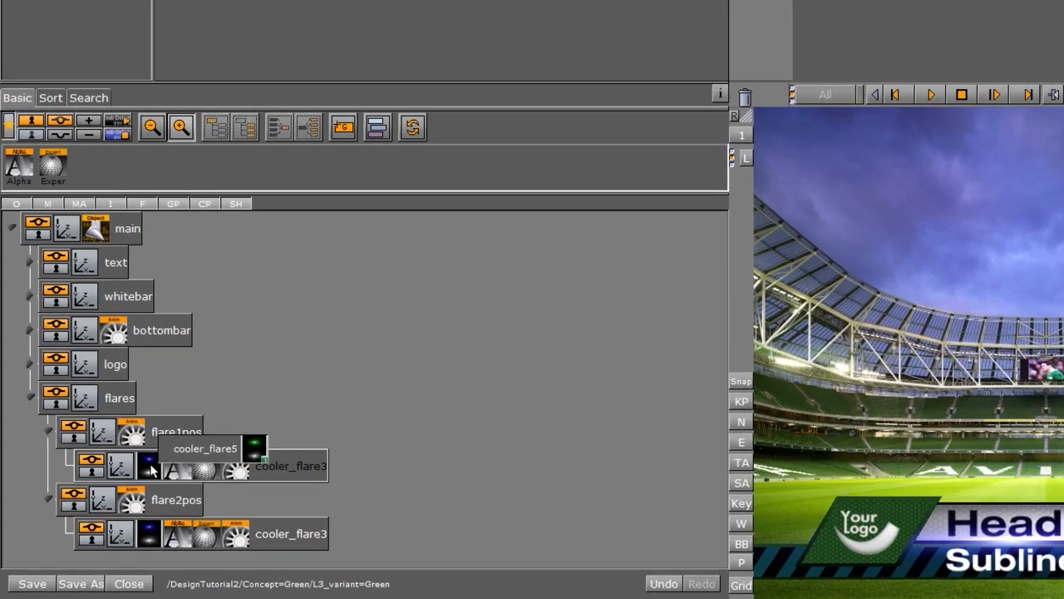
left_click_drag(150, 466, 151, 466)
left_click_drag(421, 2, 147, 537)
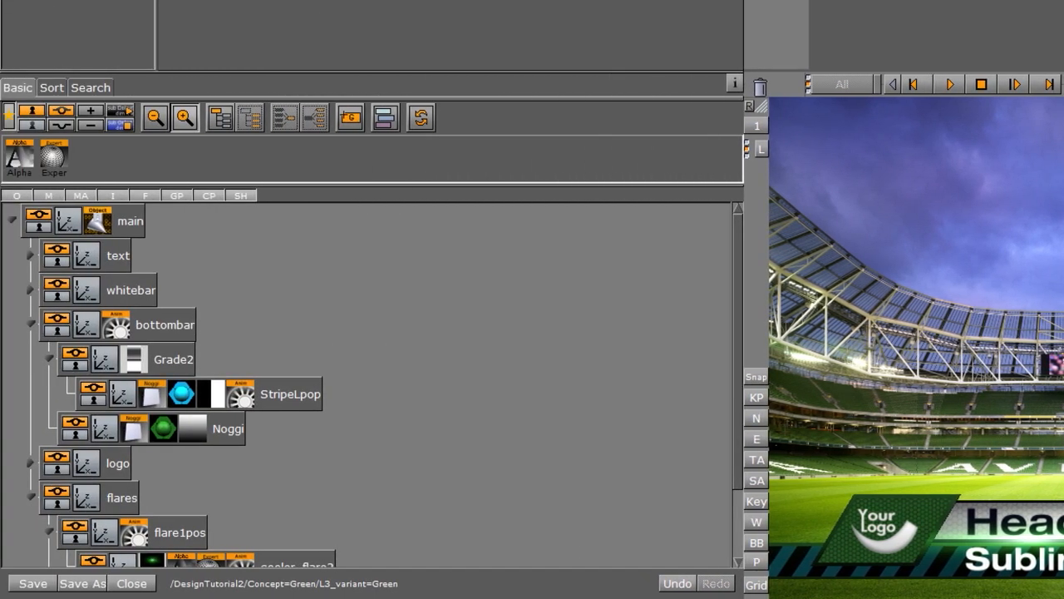
left_click_drag(163, 429, 182, 392)
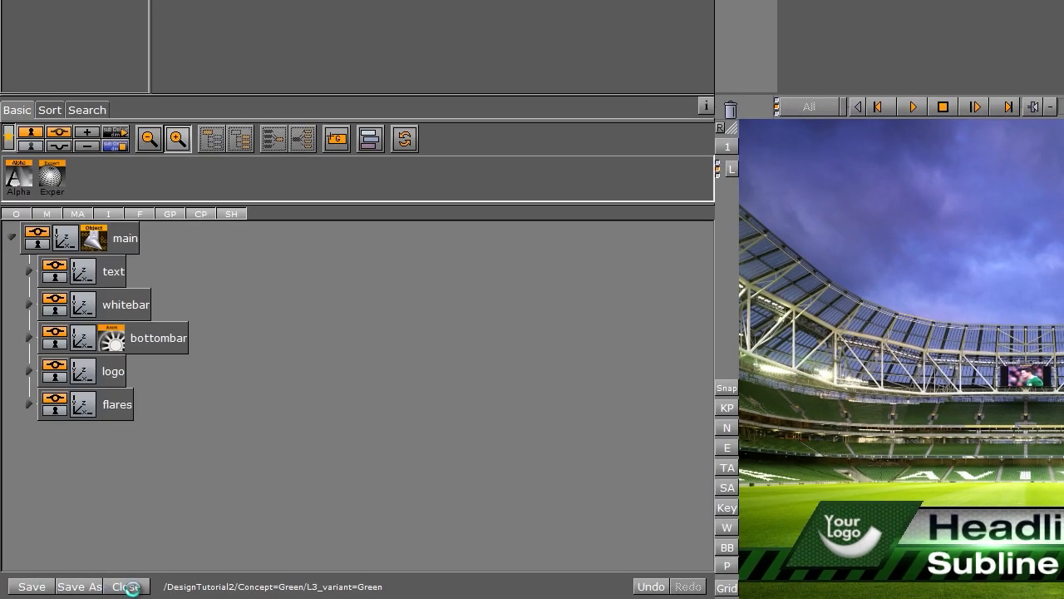
left_click(127, 586)
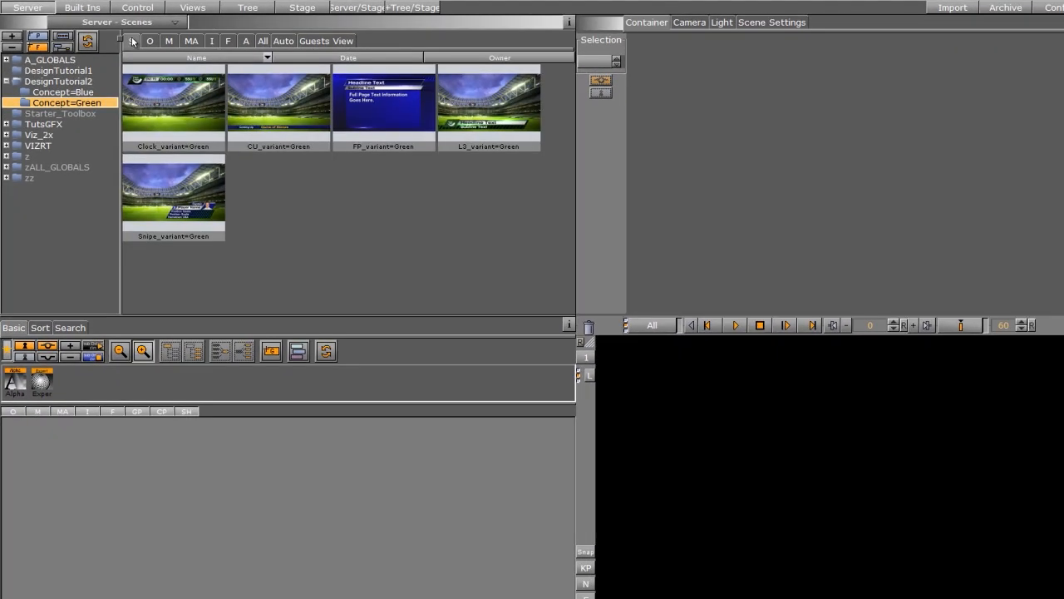
- Open the CU_variant=Green scene from Concept=Green and expand its title group
left_click(282, 112)
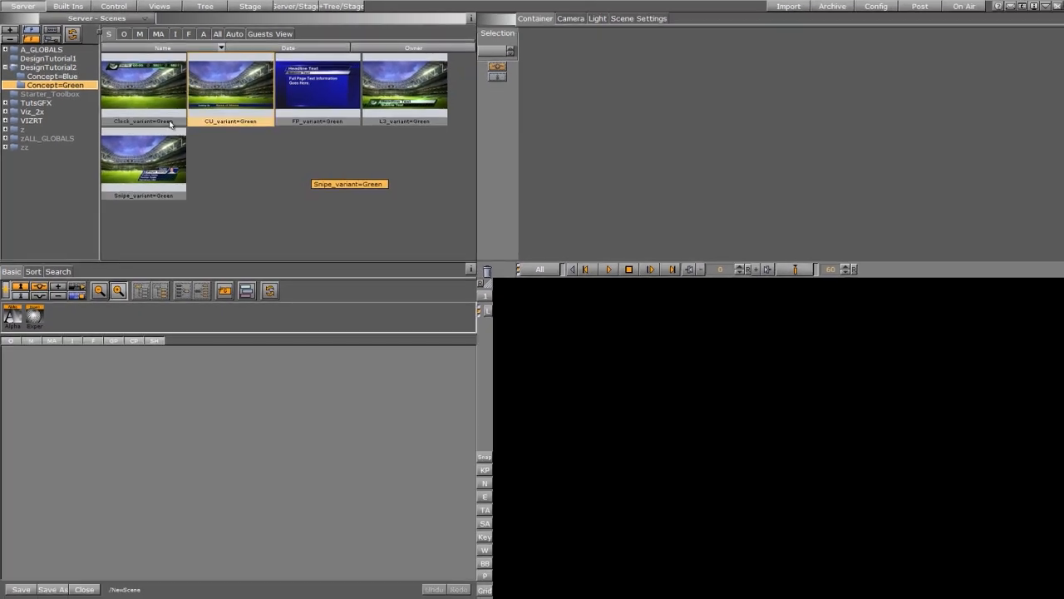
double_click(230, 104)
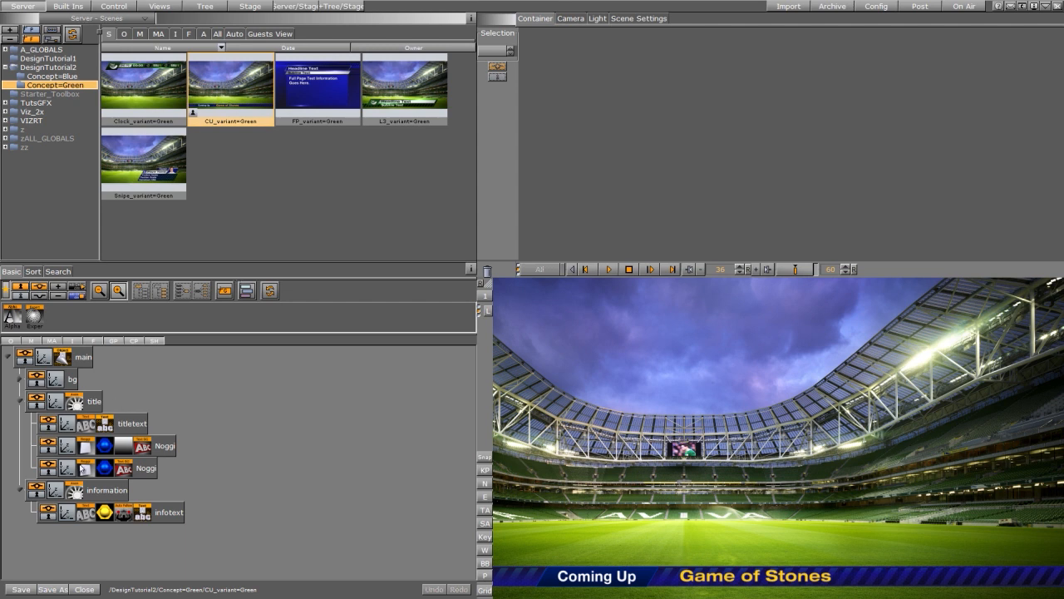
left_click(20, 403)
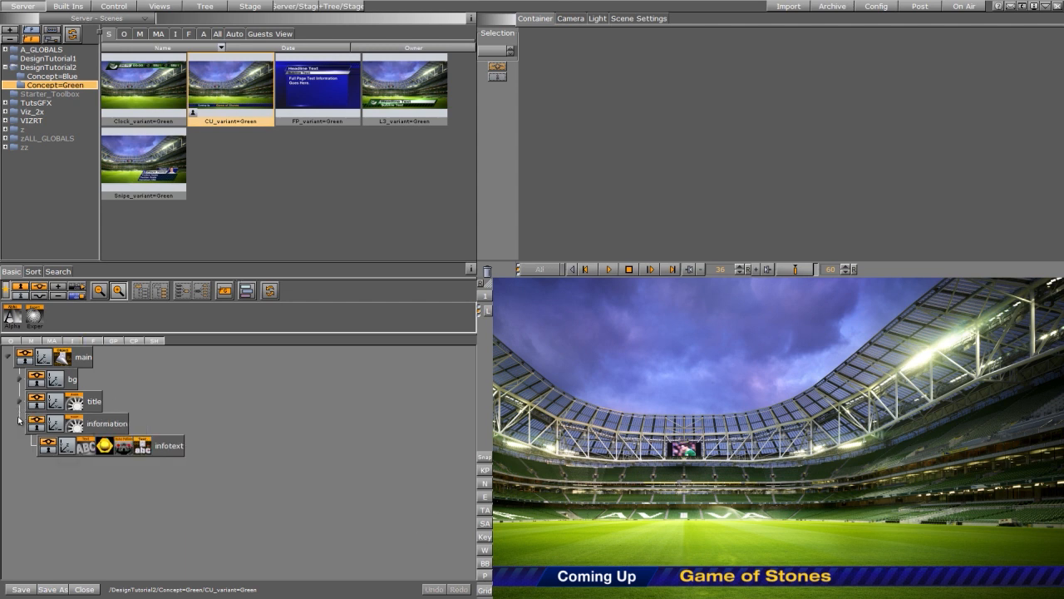
left_click(19, 422)
left_click(20, 402)
- Apply Green1 to both title Noggi backings, then expand bg > BG to reach bgrect
left_click(140, 34)
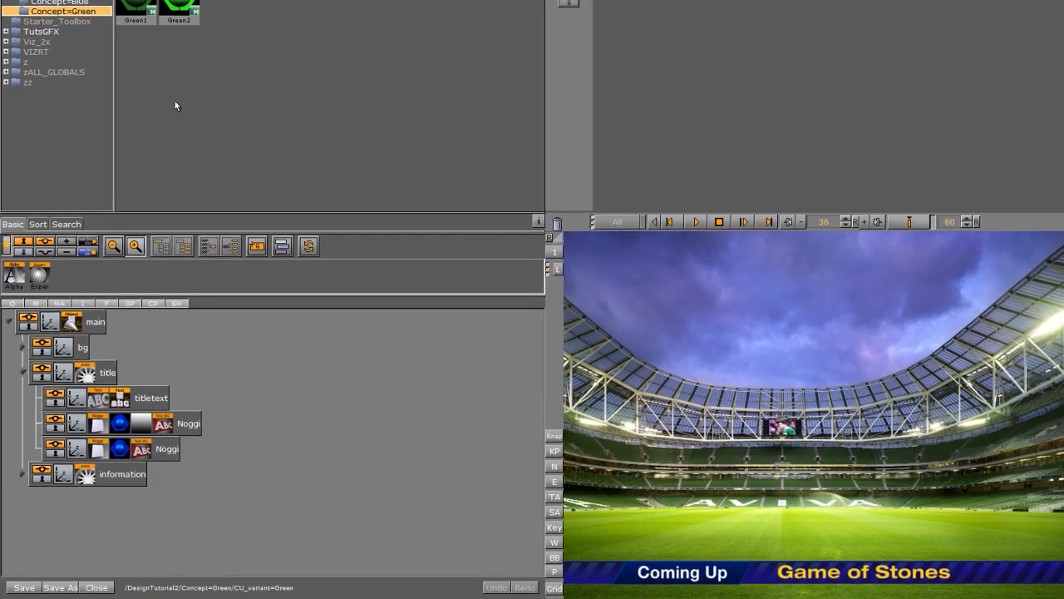
left_click_drag(136, 4, 120, 450)
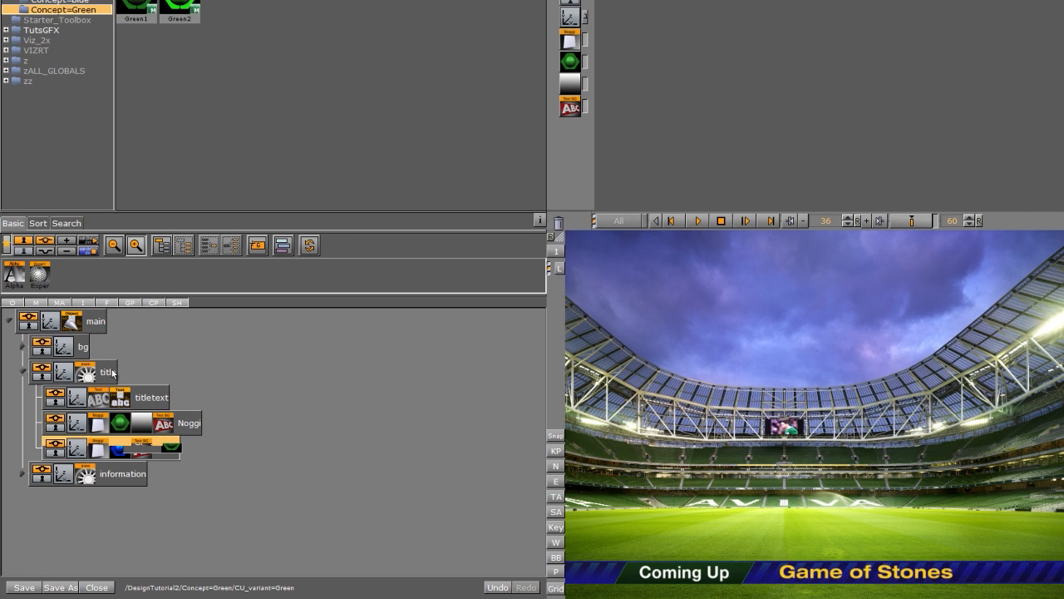
left_click(22, 373)
left_click(22, 346)
left_click(35, 423)
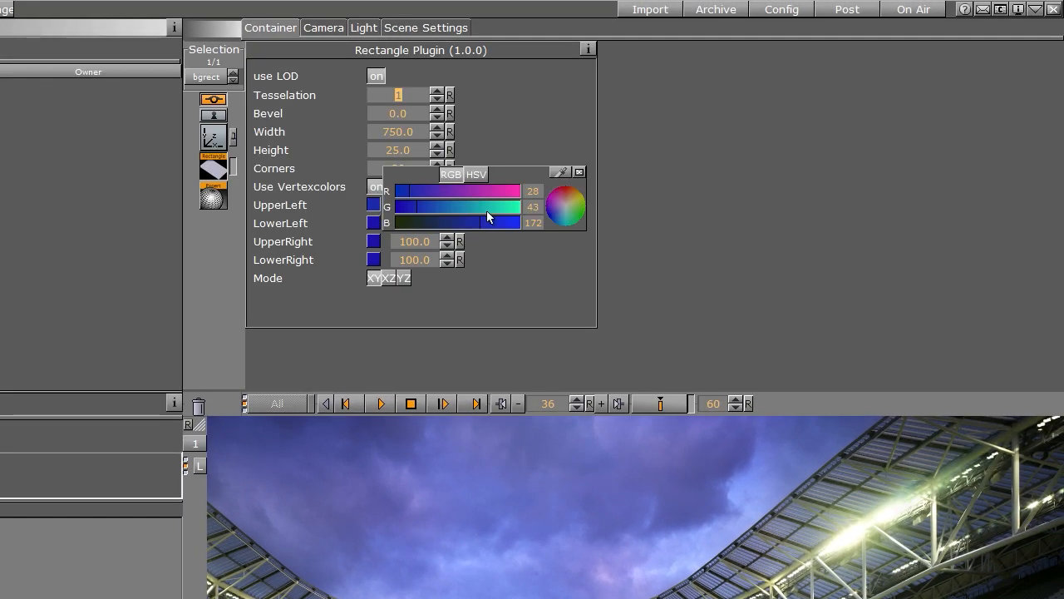
- Make the first bgrect's upper-left corner green and copy it to the other corners
mouse_move(488, 209)
left_mouse_down()
mouse_move(498, 208)
mouse_move(457, 208)
mouse_move(471, 207)
left_mouse_up()
left_click(400, 220)
left_click(375, 223)
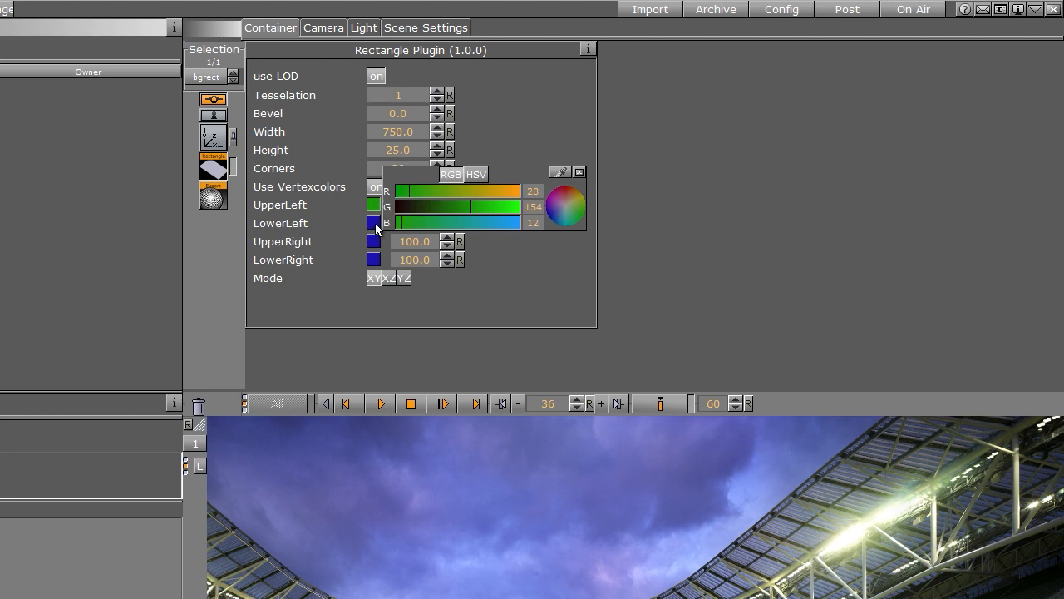
left_click_drag(373, 205, 375, 223)
left_click_drag(375, 223, 374, 259)
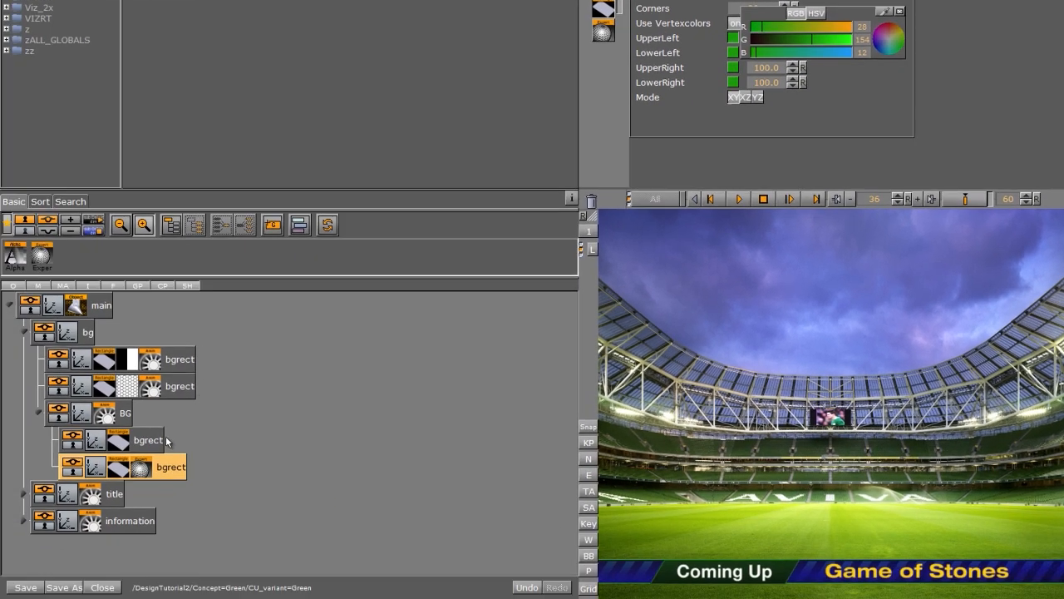
- Turn the other bgrect's lower-left vertex colour green and copy it to the upper-right corner
left_click(148, 440)
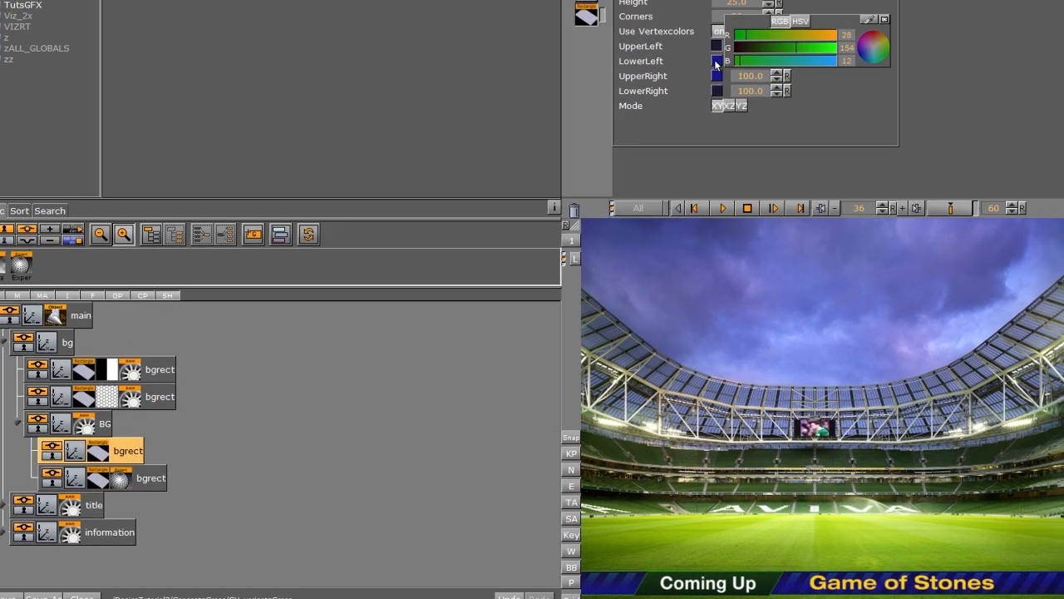
left_click(732, 54)
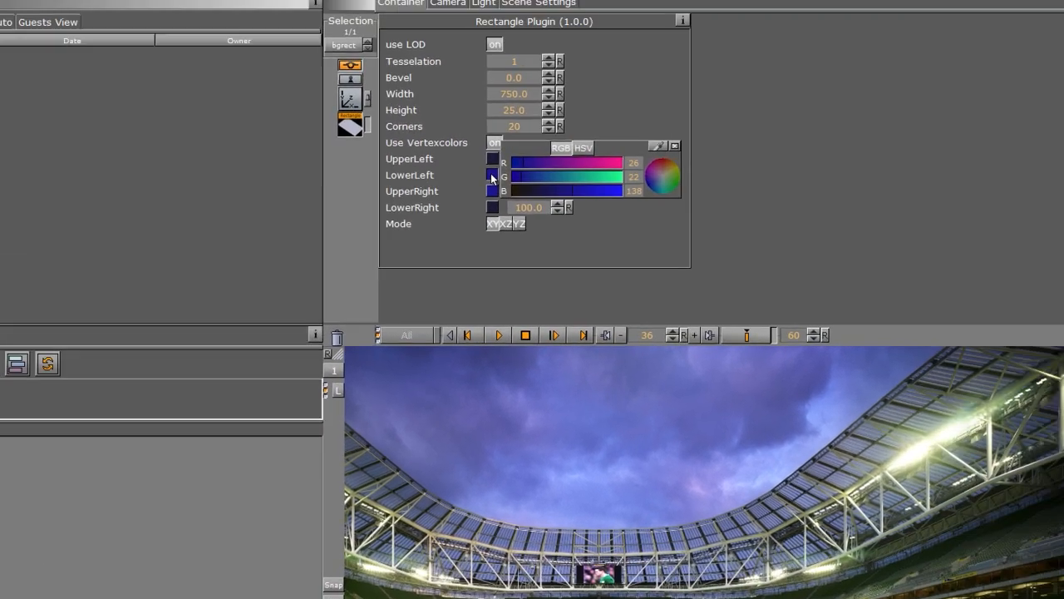
left_click_drag(813, 54, 833, 54)
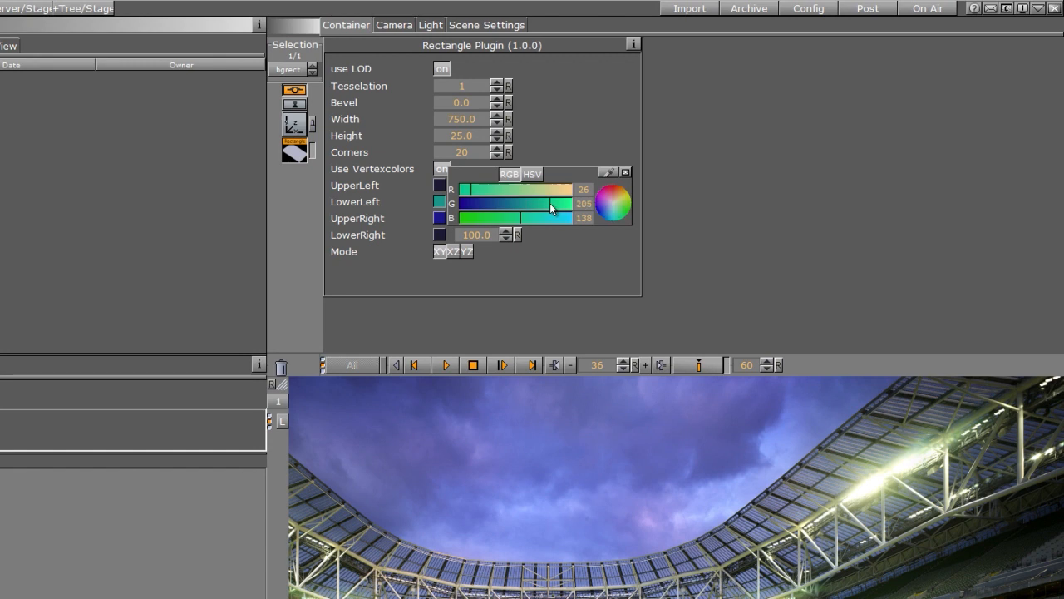
left_click(464, 218)
left_click_drag(440, 209, 442, 222)
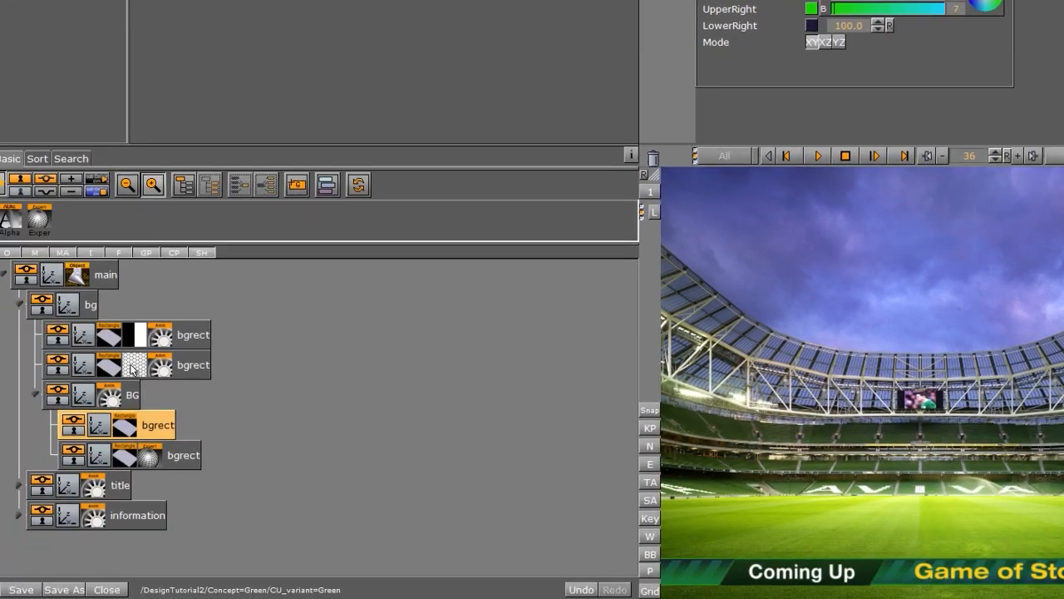
- Recolour the second bar's upper-left and lower-left corners green, and the first bar's lower-left (blue 82)
left_click(114, 360)
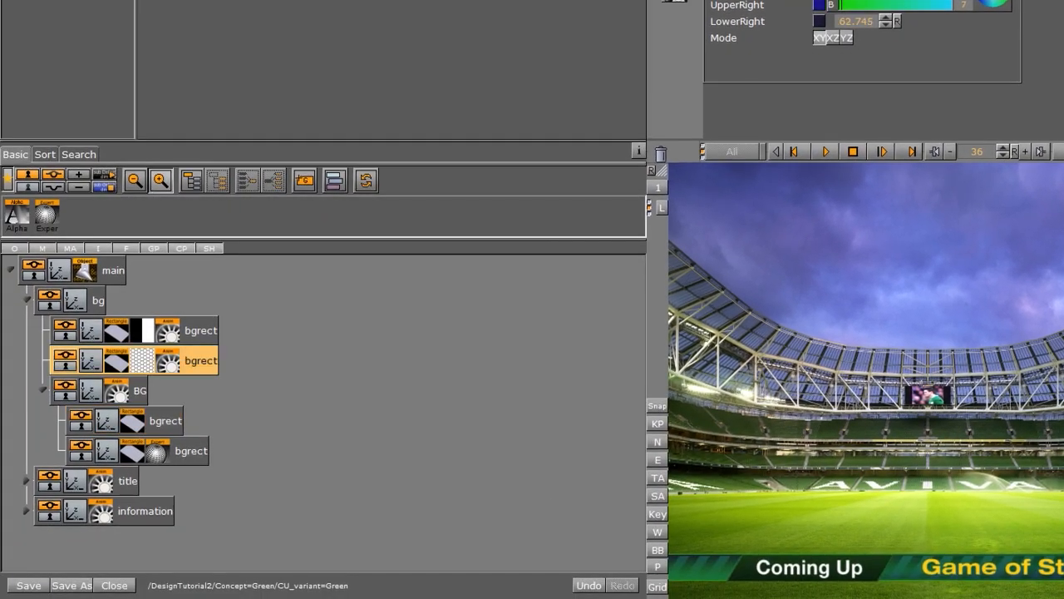
left_click(496, 149)
left_click_drag(507, 191, 529, 183)
left_click(448, 174)
left_click_drag(459, 188, 505, 192)
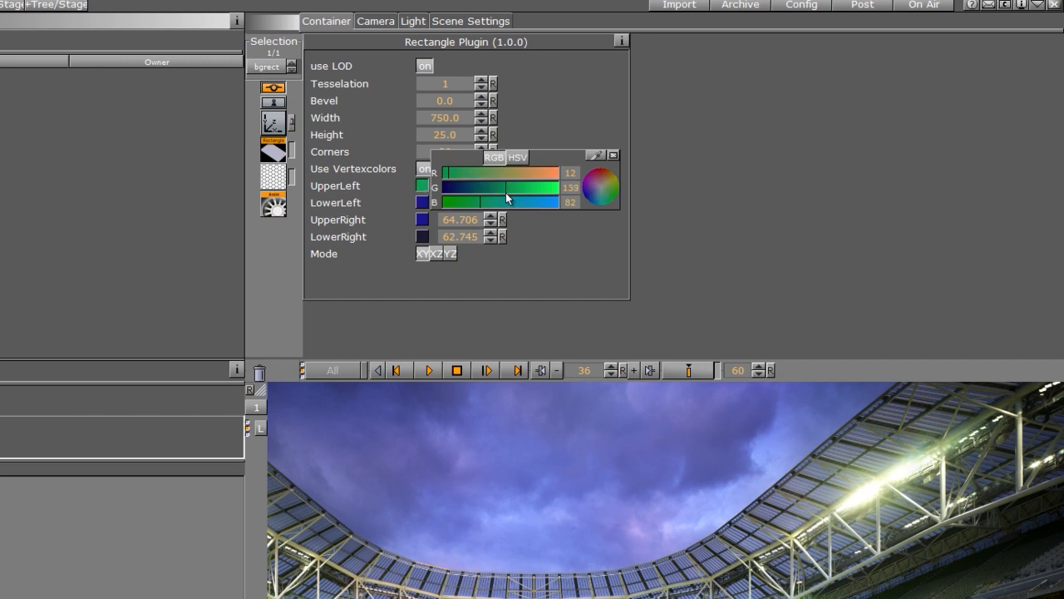
left_click(422, 202)
left_click_drag(587, 215, 615, 209)
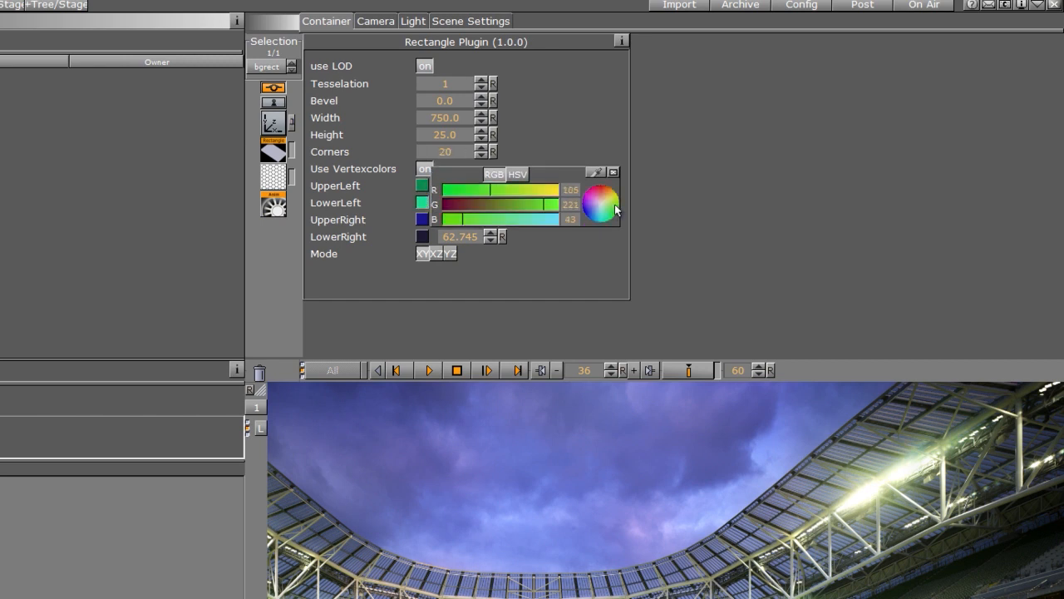
left_click_drag(506, 192, 478, 193)
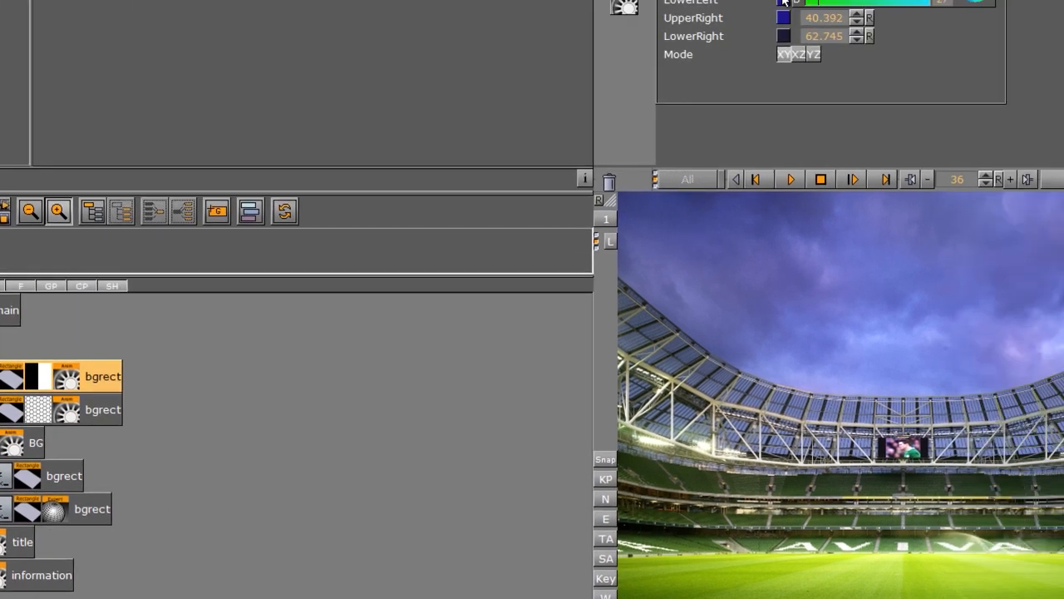
left_click(782, 0)
left_click(436, 240)
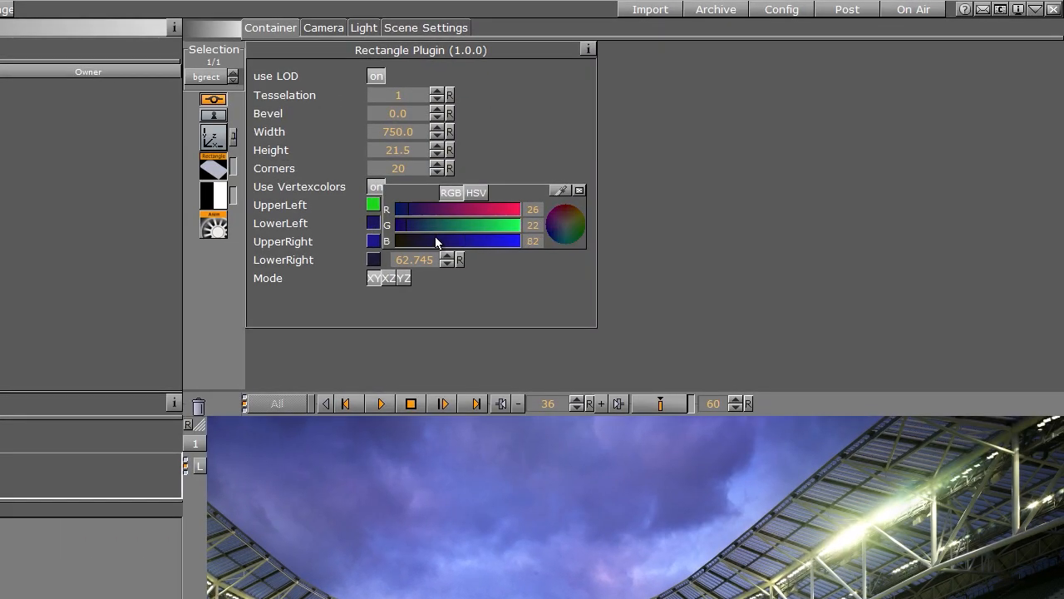
left_click(494, 226)
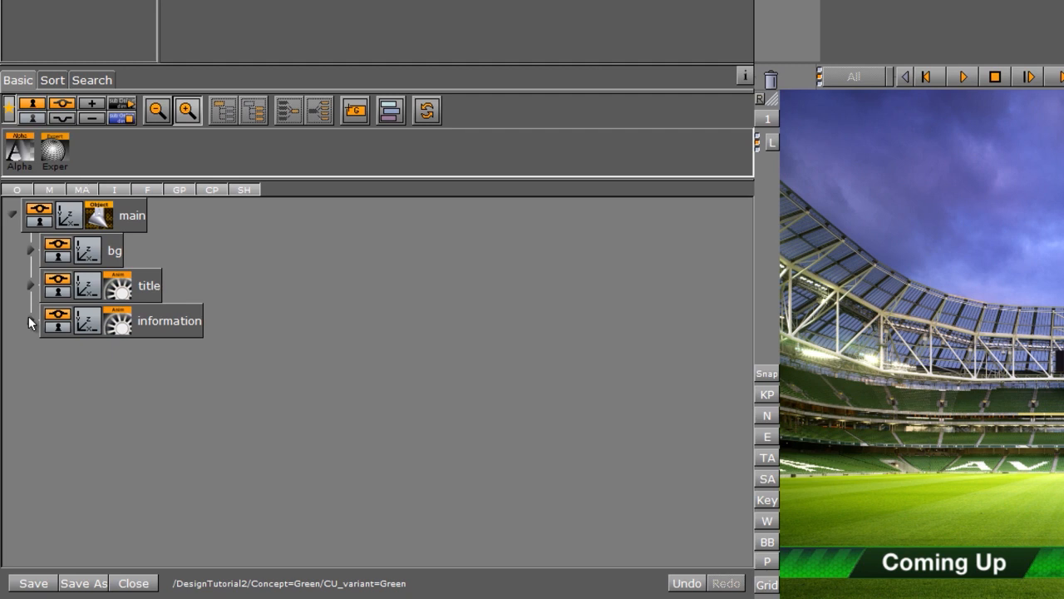
- Remove the infotext's material and enable its text shadow
left_click(30, 319)
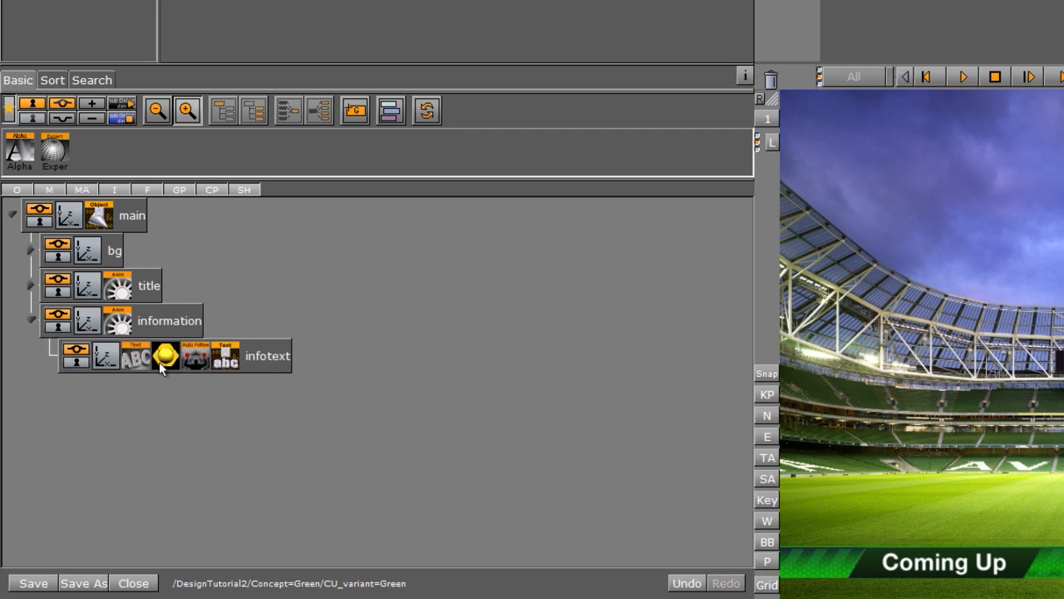
left_click_drag(163, 366, 779, 84)
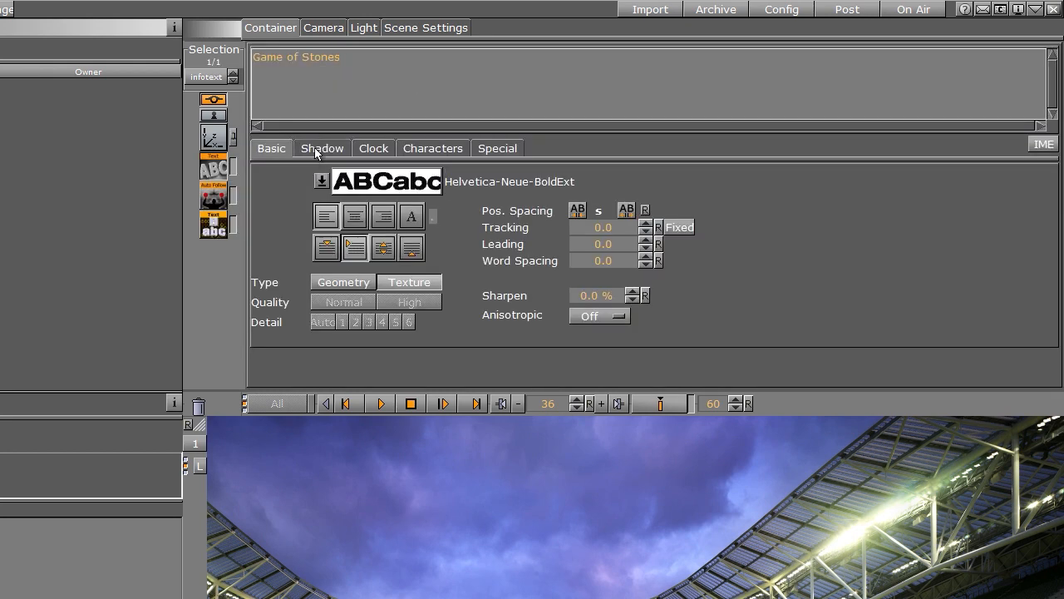
left_click(316, 149)
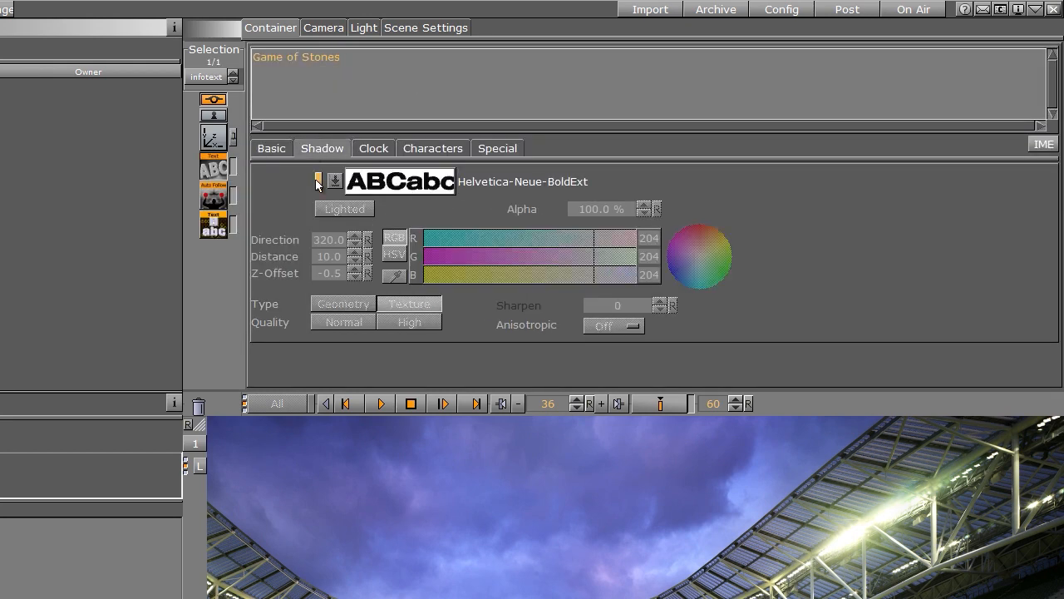
left_click(316, 181)
- Give the shadow the Blur font, distance 6.7 and a near-black colour, then save the scene
left_click(335, 181)
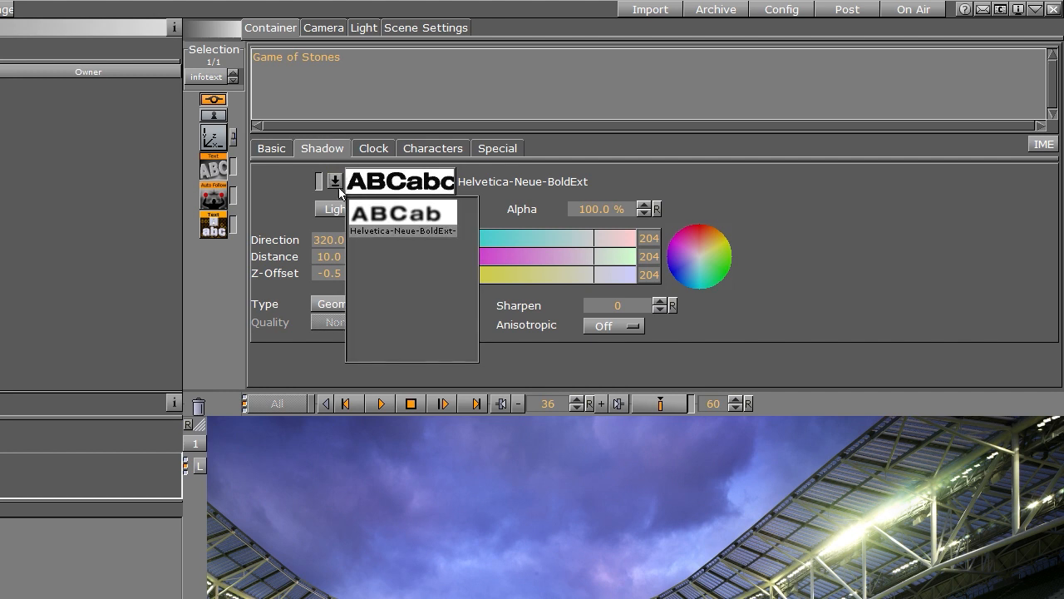
left_click(373, 214)
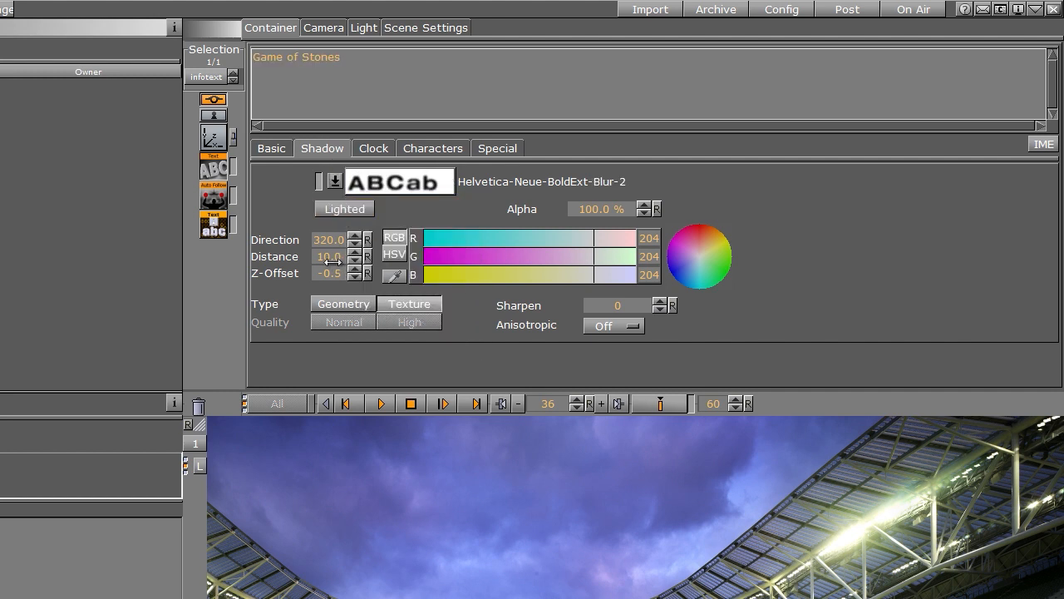
left_click_drag(329, 261, 304, 261)
left_click(424, 238)
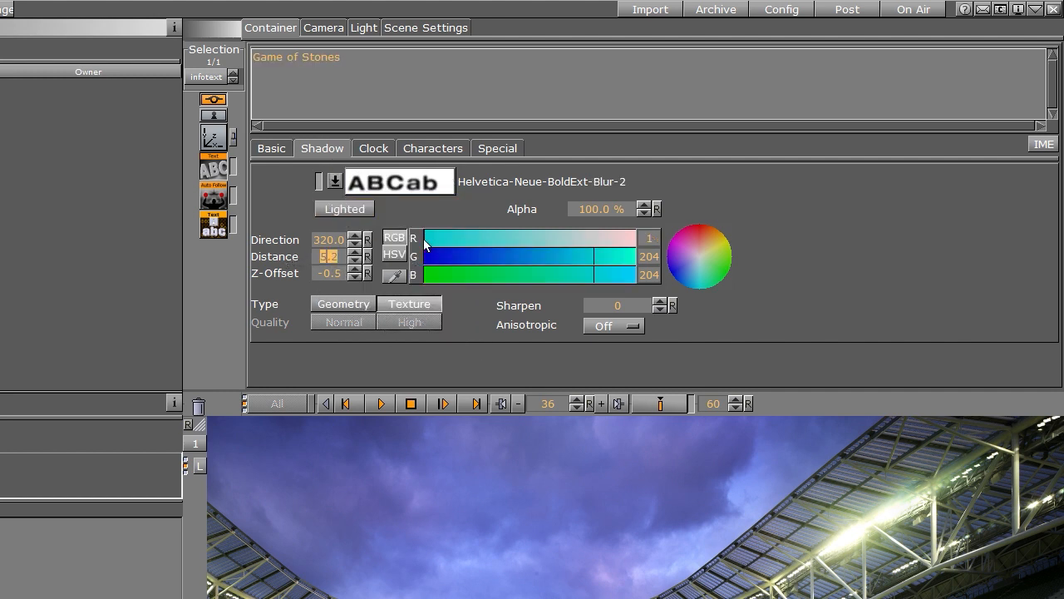
left_click(424, 256)
left_click(424, 273)
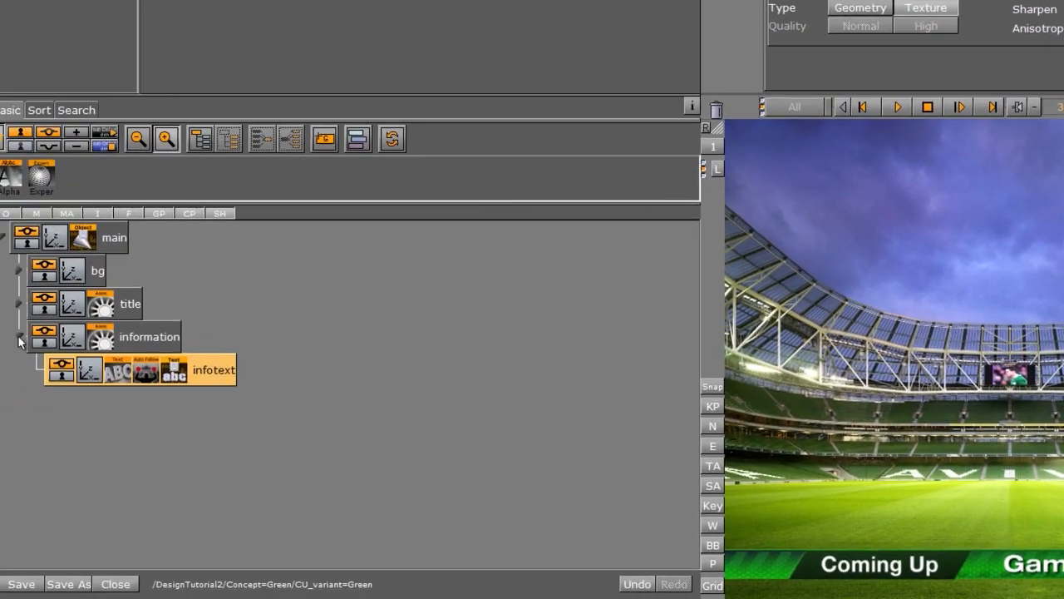
left_click(29, 335)
left_click(32, 585)
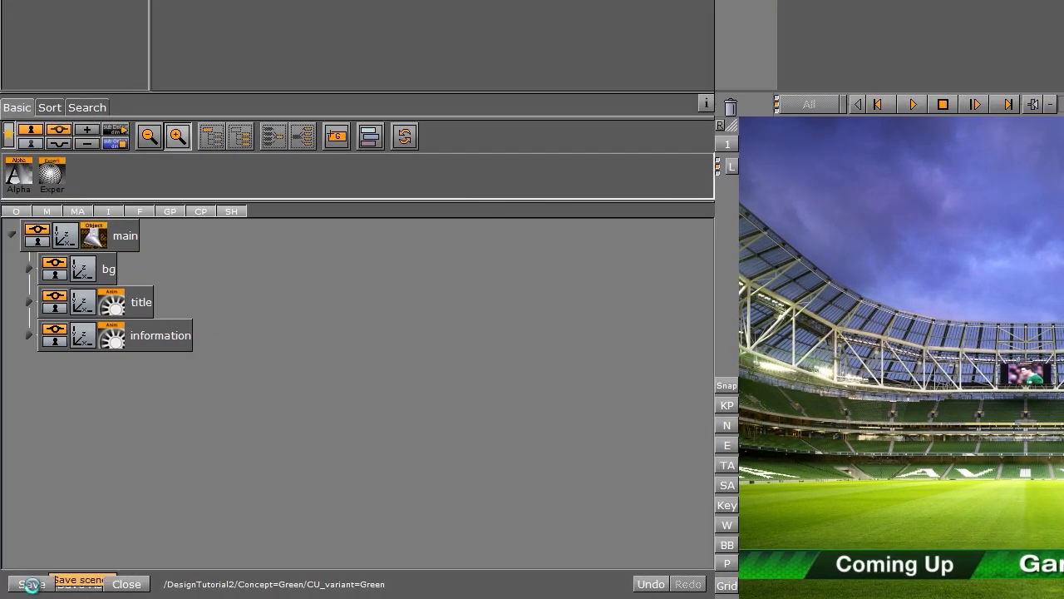
- Close the scene and create a Concept=Red project under DesignTutorial2
left_click(124, 583)
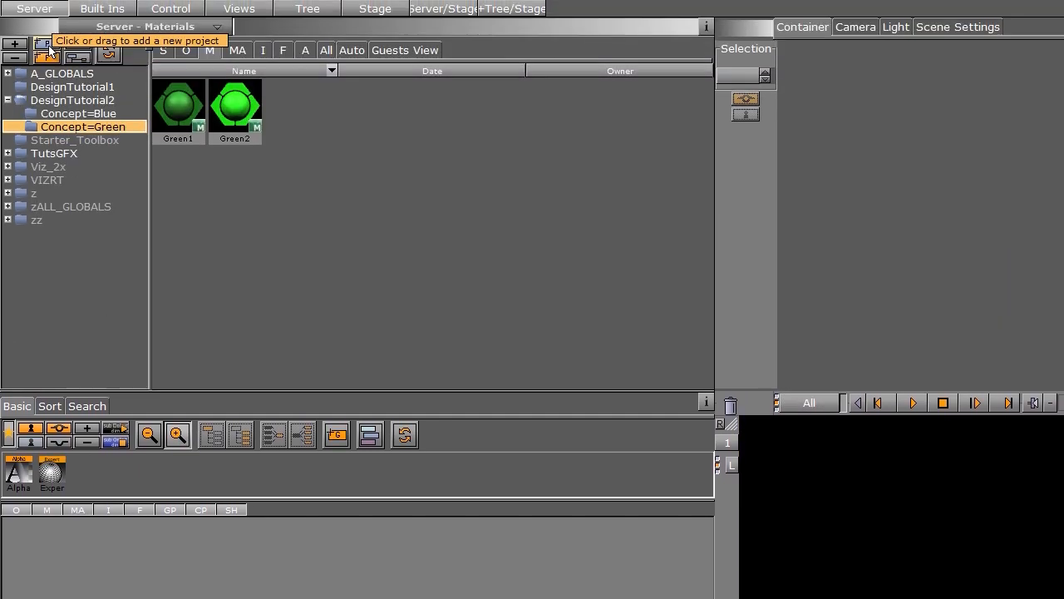
left_click_drag(46, 44, 123, 103)
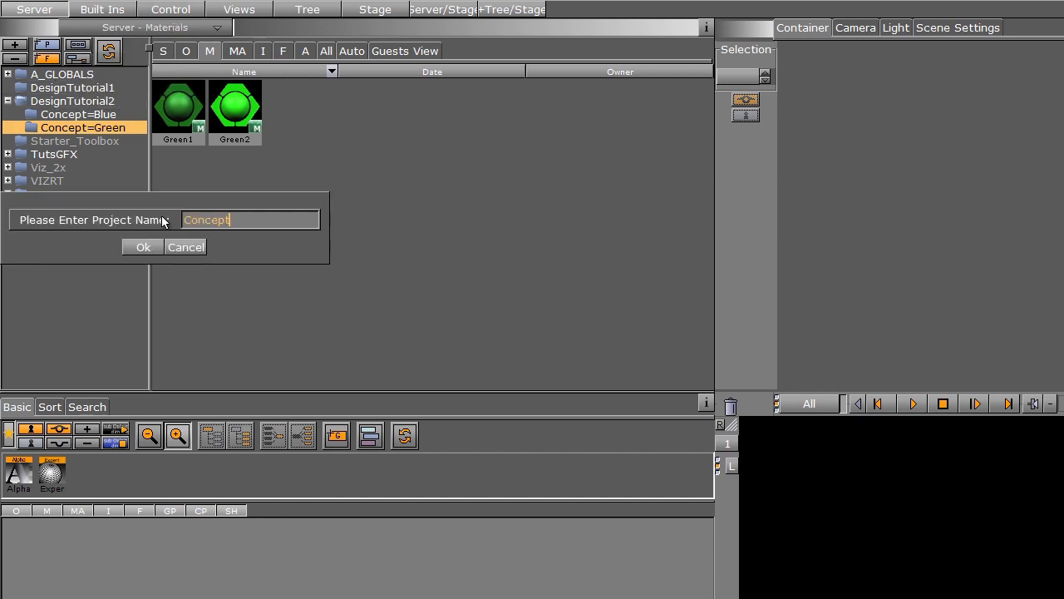
key("Return")
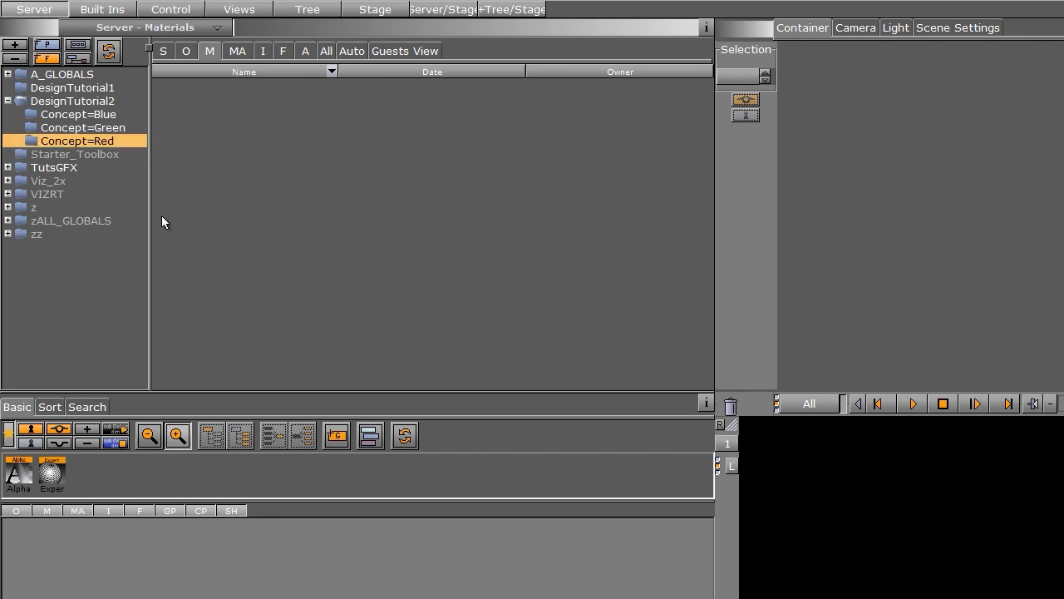
- Copy the five Concept=Green scenes into Concept=Red and open its Clock_variant scene
left_click(119, 131)
left_click(163, 51)
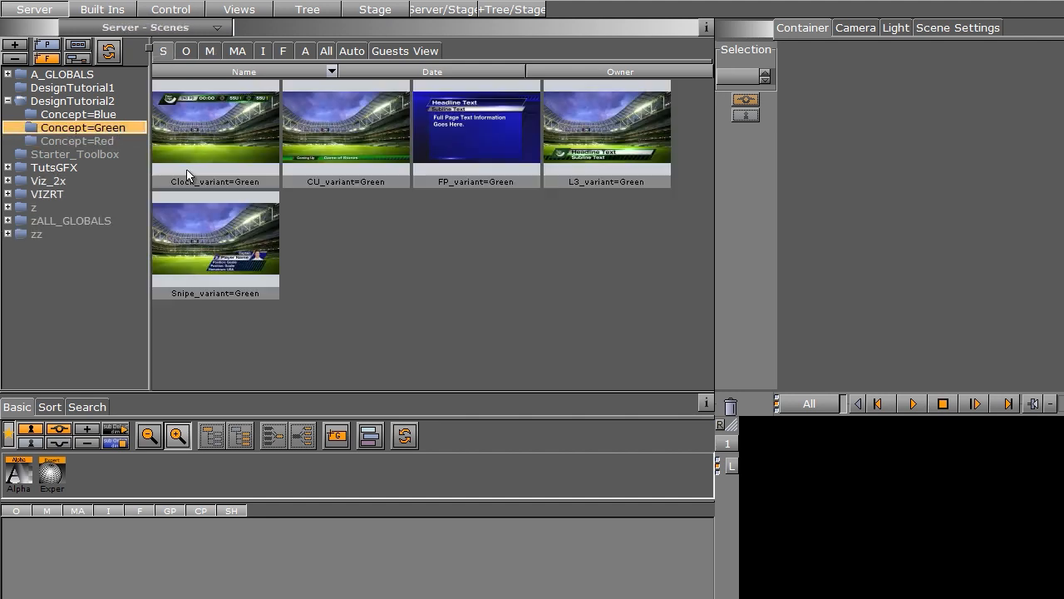
left_click(204, 140)
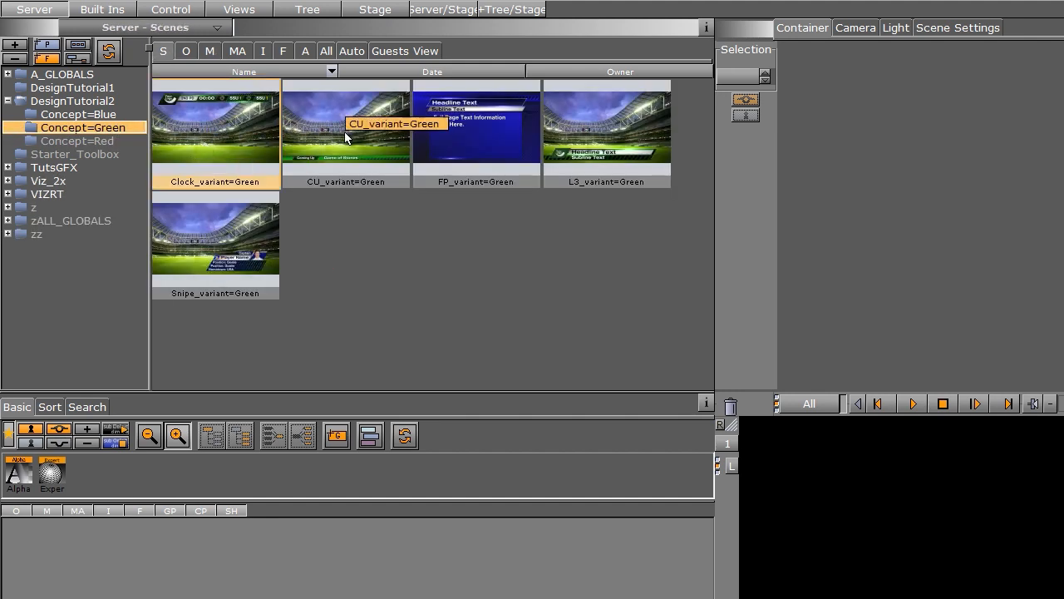
left_click(210, 258, "shift")
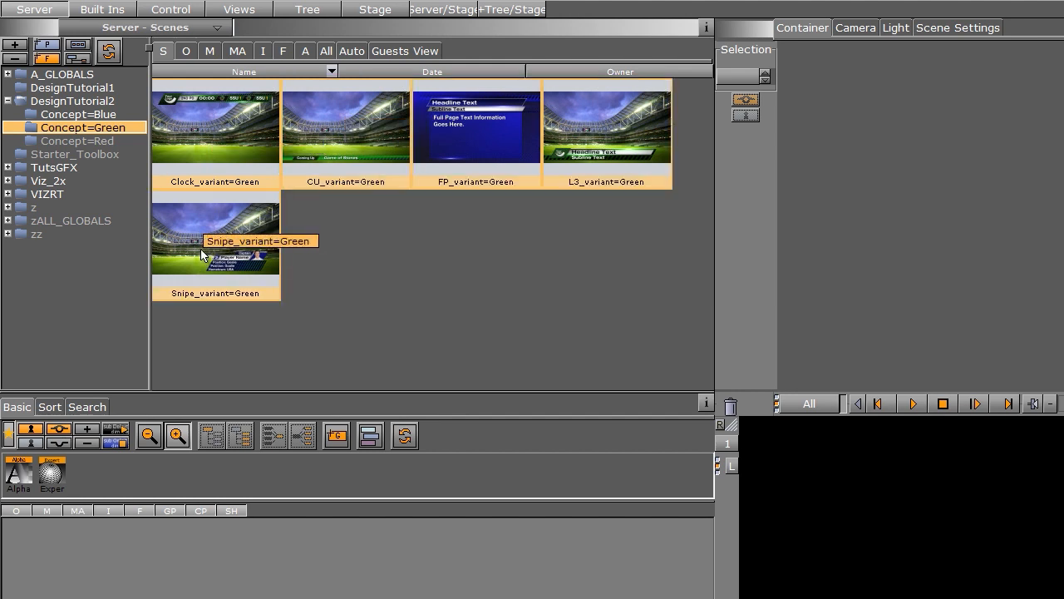
left_click(202, 250)
left_click(206, 143)
left_click(206, 142, "shift")
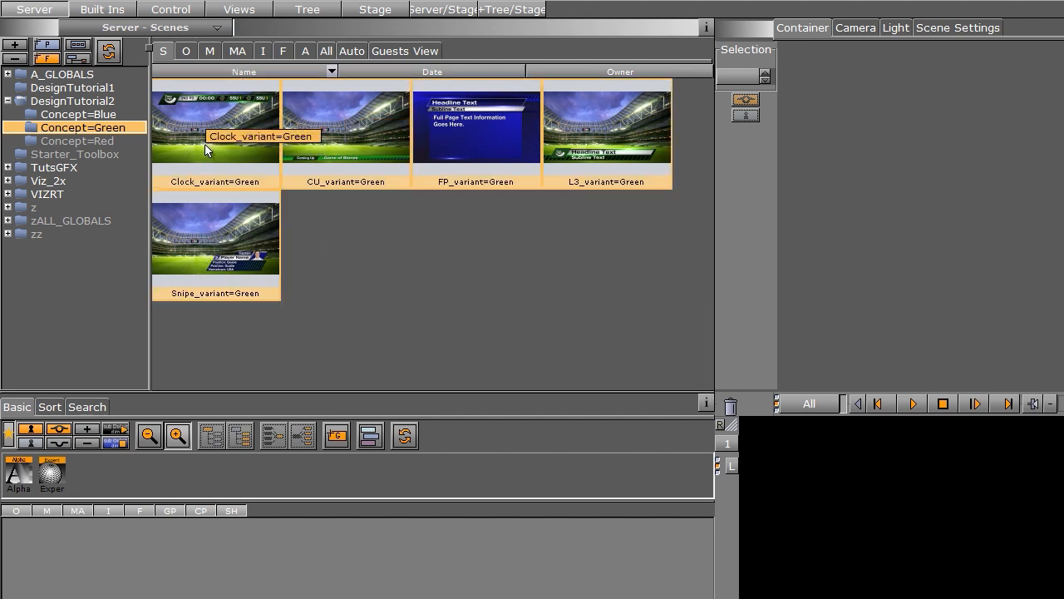
left_click_drag(204, 144, 113, 140)
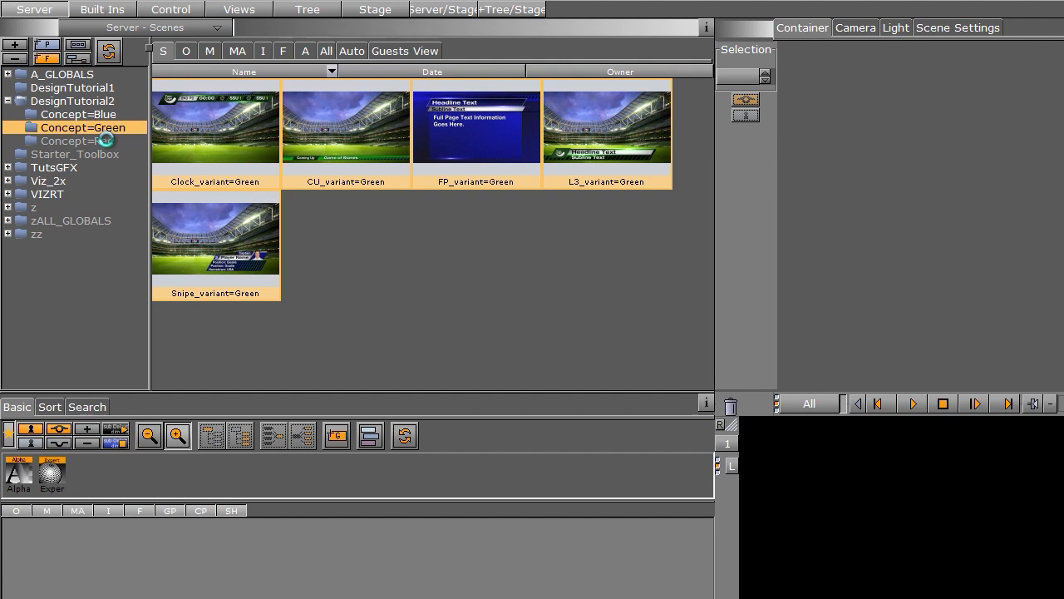
left_click(106, 142)
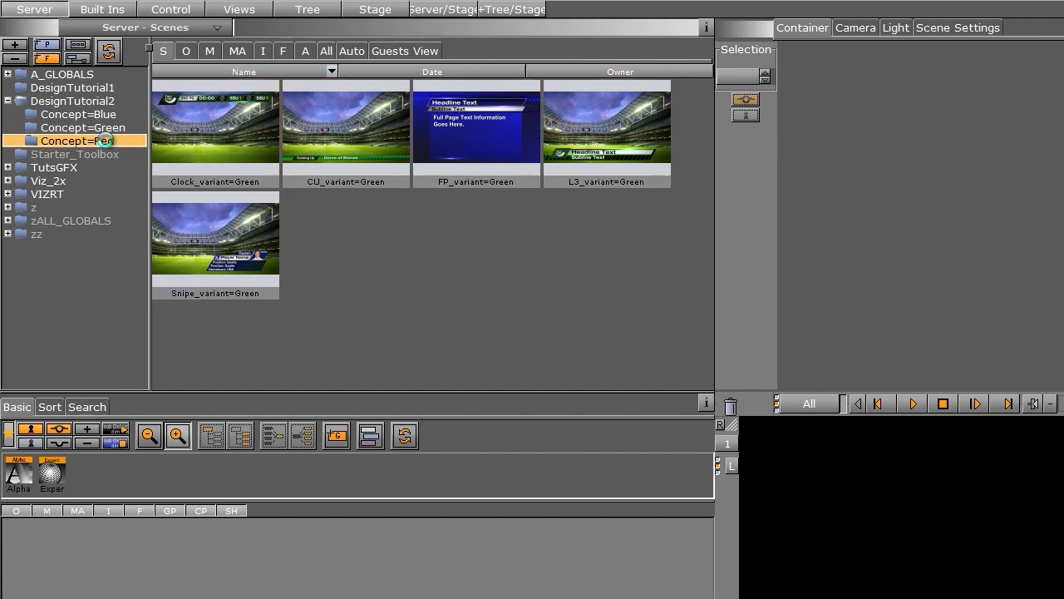
double_click(209, 142)
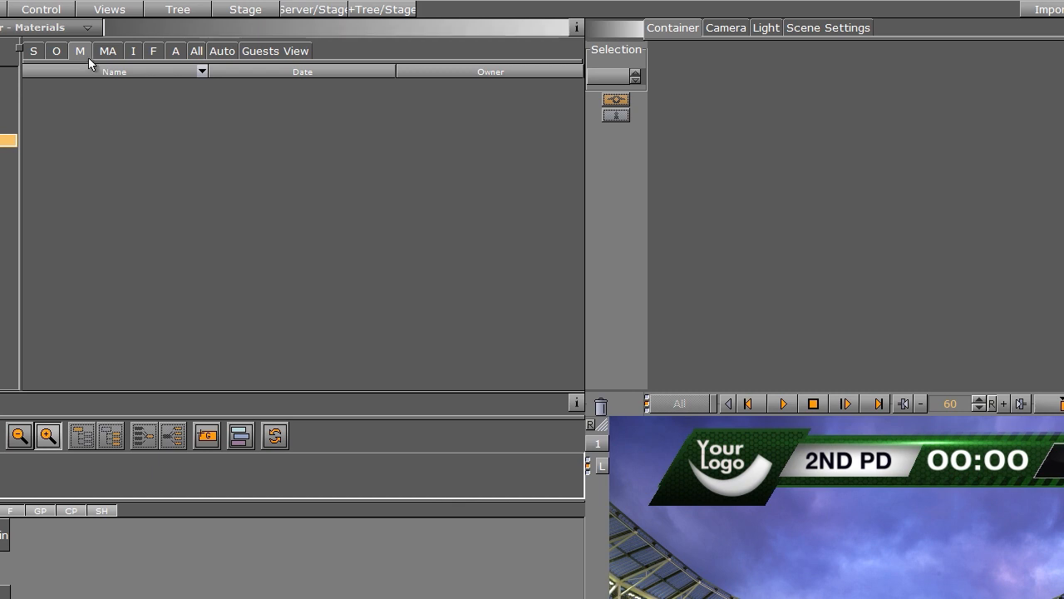
- Create a new material named Red1
right_click(66, 119)
left_click(107, 128)
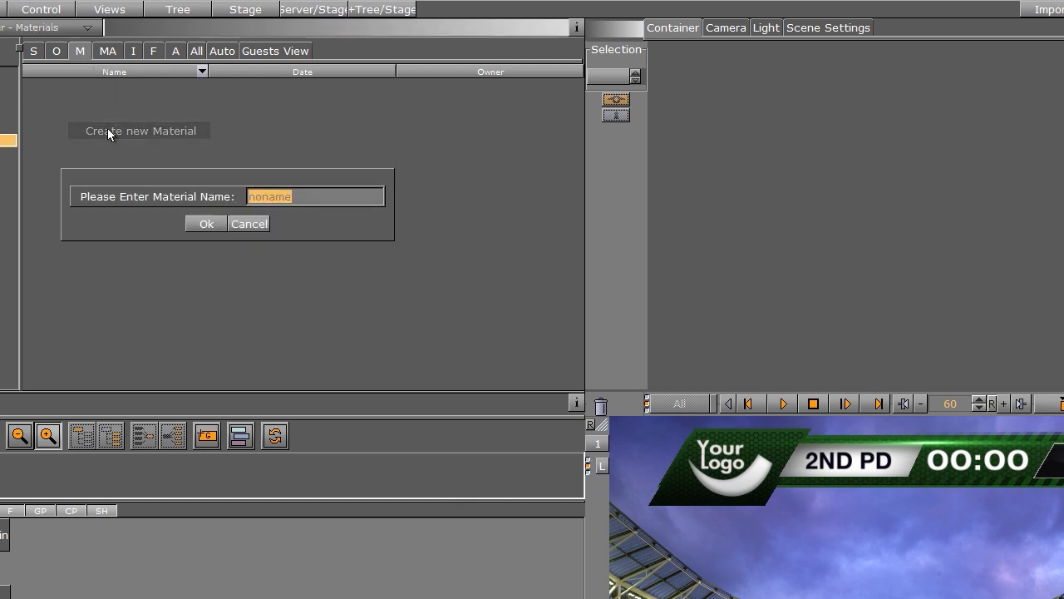
type("Red1")
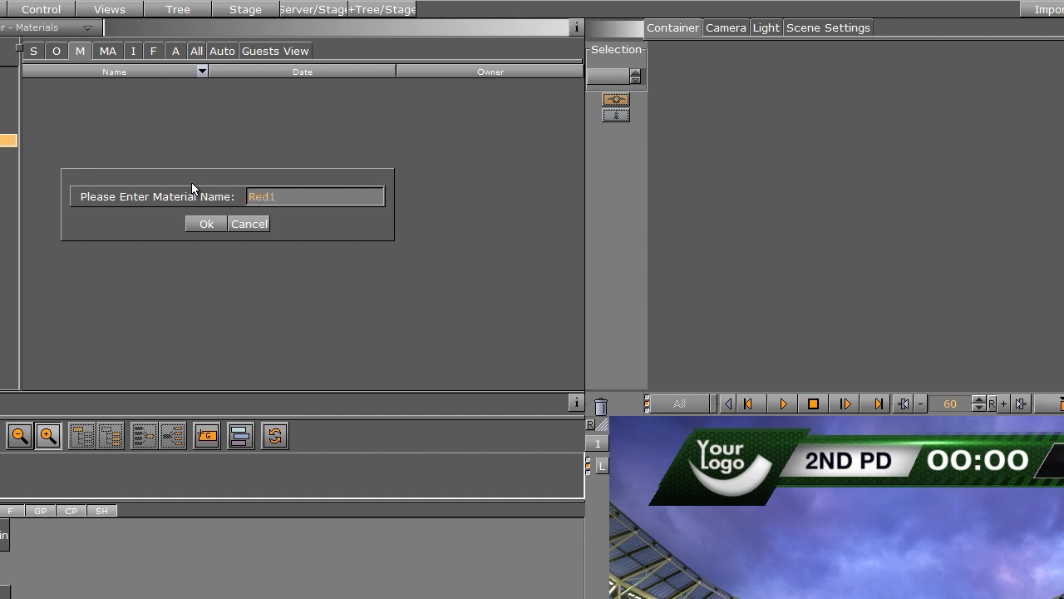
key("Return")
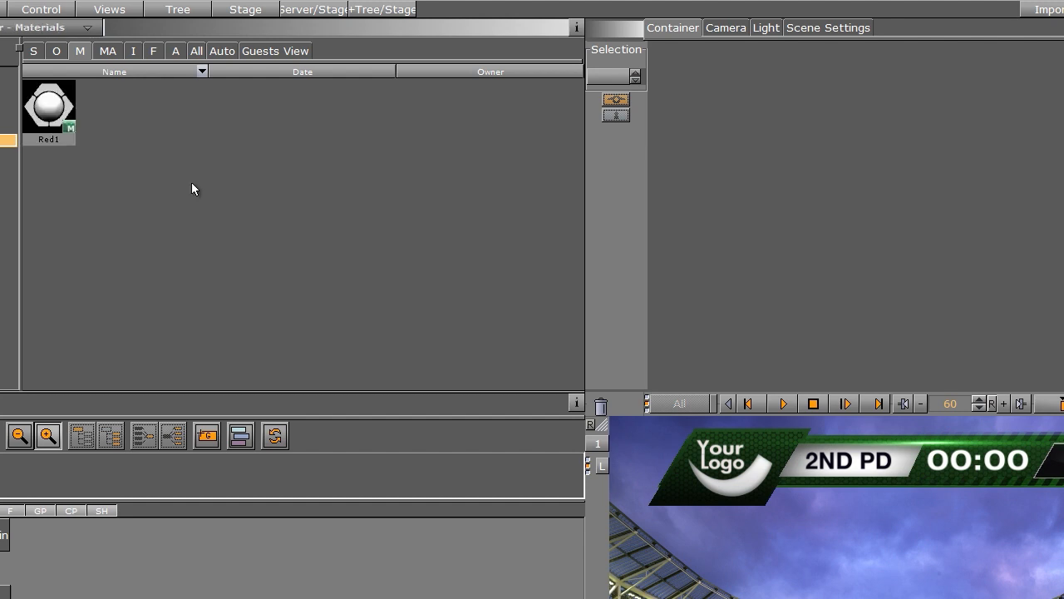
- Set Red1's diffuse colour to dark red (127, 0, 1)
double_click(47, 104)
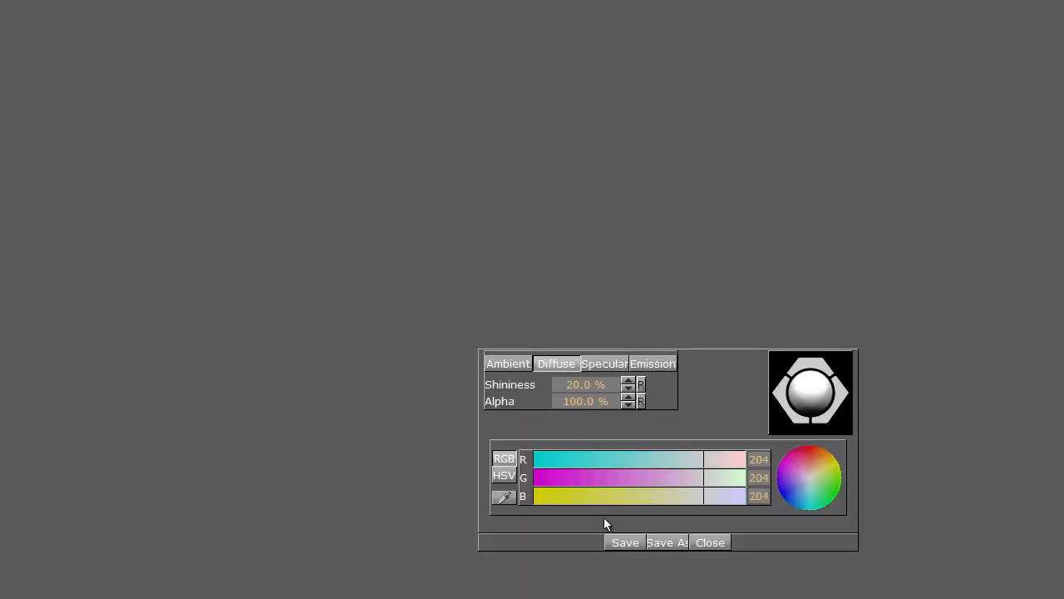
left_click(548, 479)
left_click(549, 495)
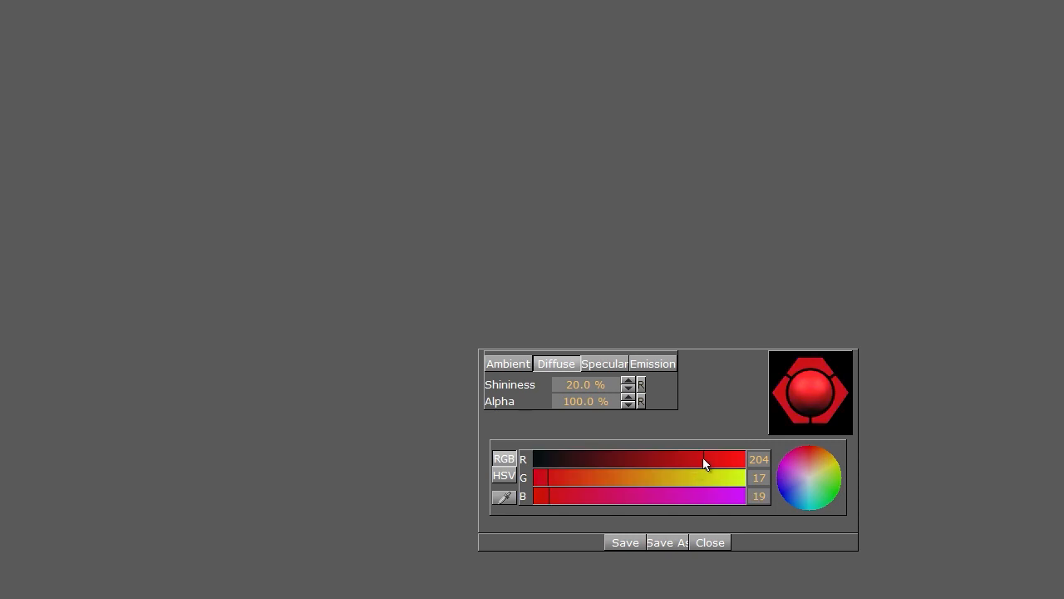
left_click_drag(705, 464, 735, 463)
left_click(543, 499)
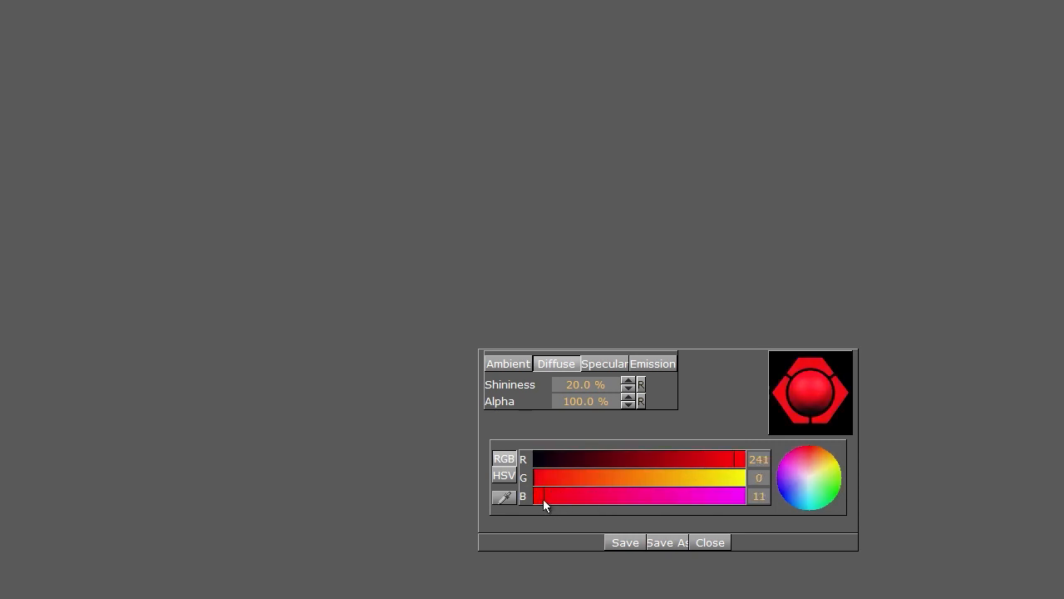
left_click(661, 466)
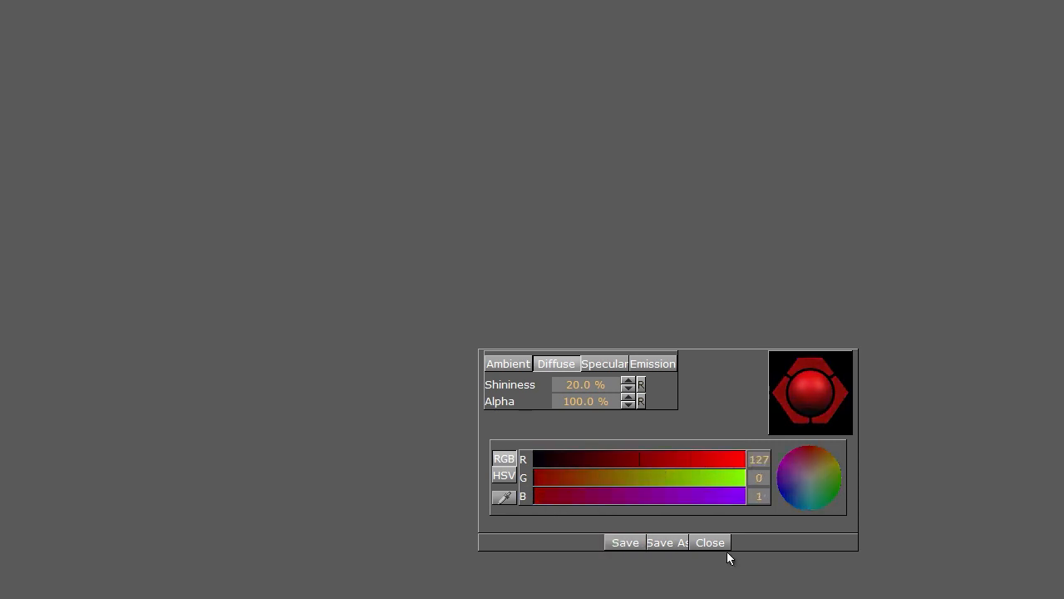
left_click(707, 544)
- Start renaming Red1 but keep its name unchanged
right_click(139, 146)
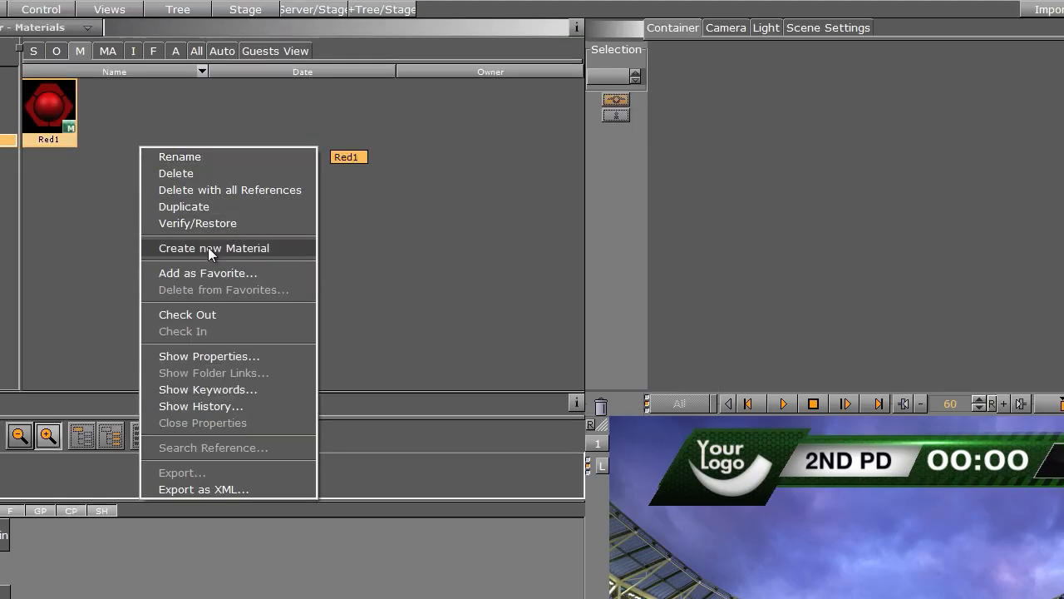
left_click(197, 157)
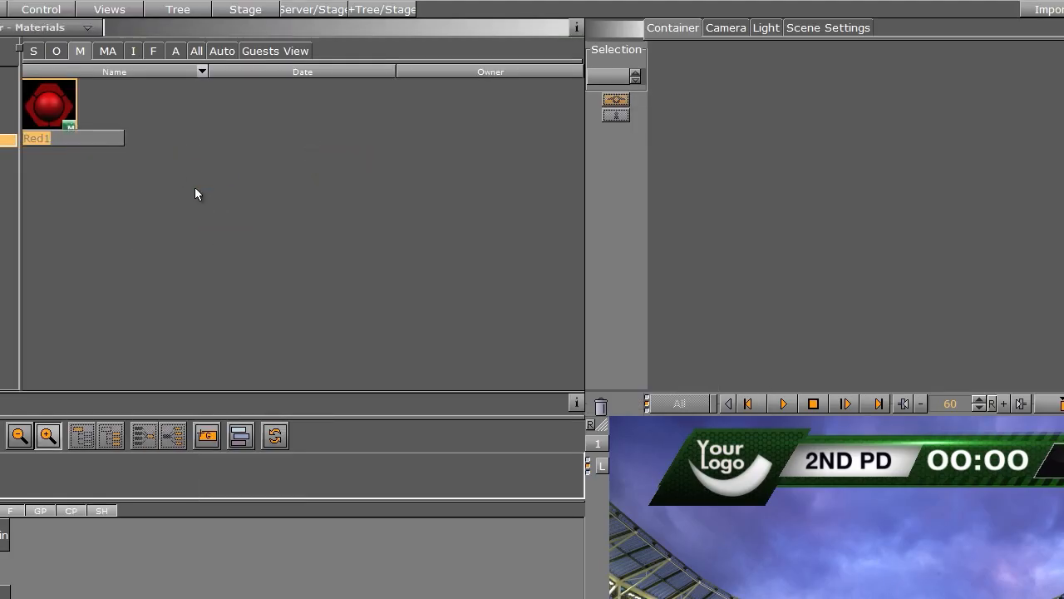
left_click(233, 154)
right_click(233, 155)
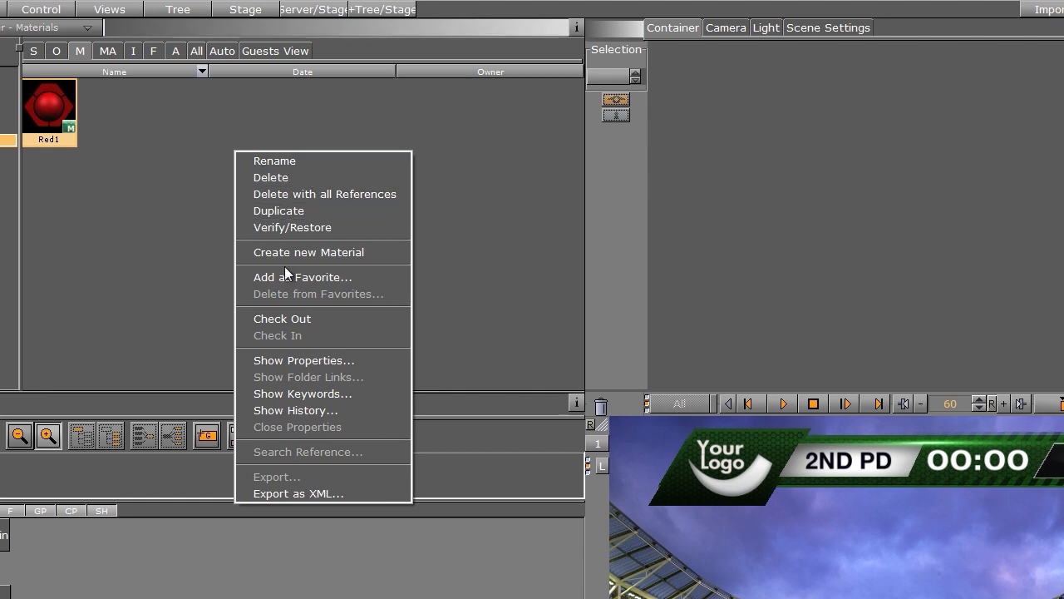
- Create a Red2 material with a bright pure red diffuse colour of 245, 0, 0
left_click(309, 252)
type("Red2")
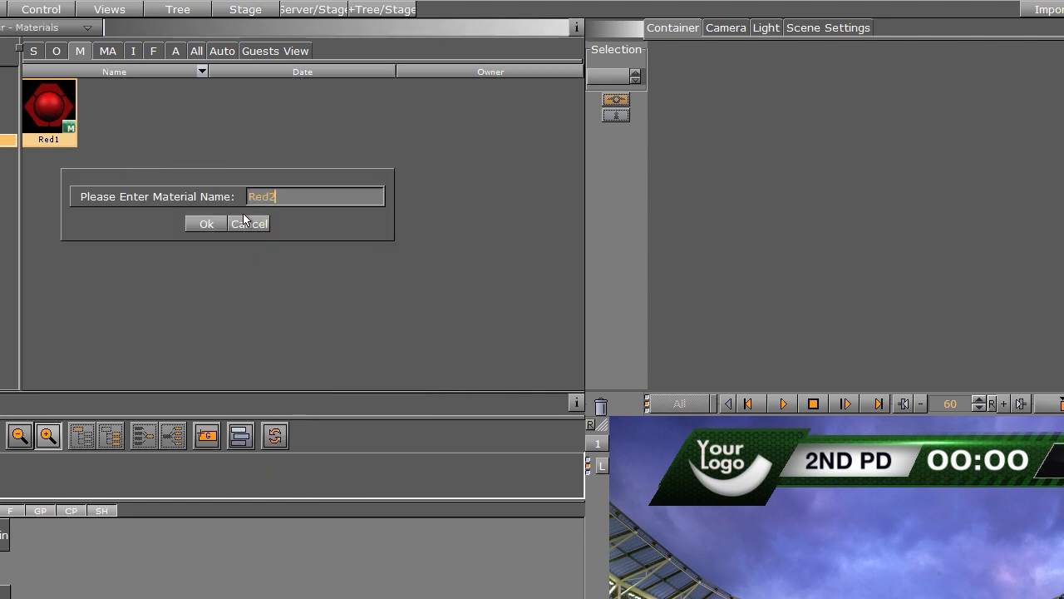
key("Return")
double_click(81, 93)
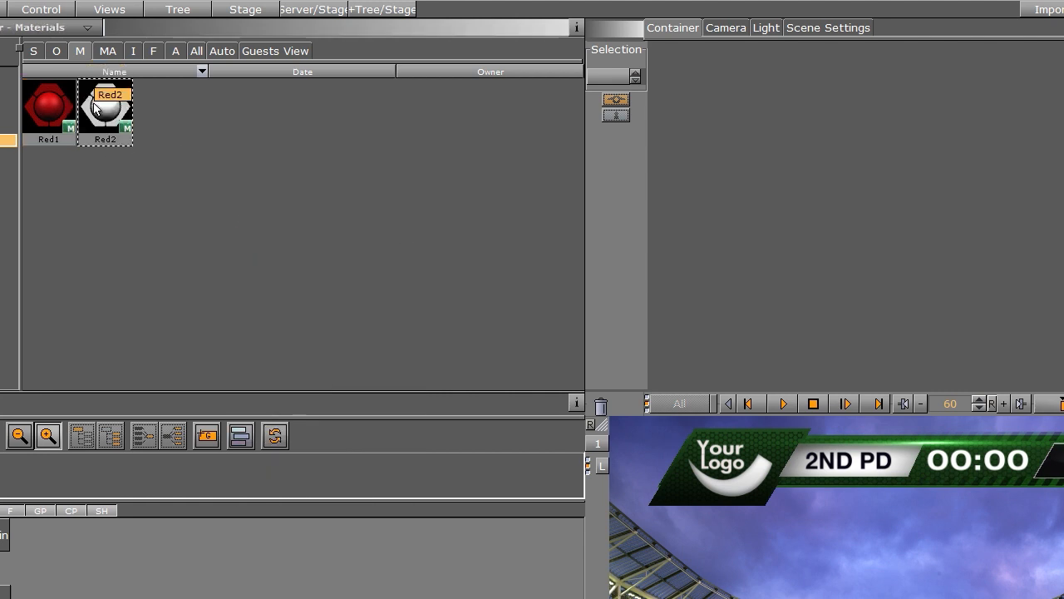
left_click_drag(804, 458, 812, 456)
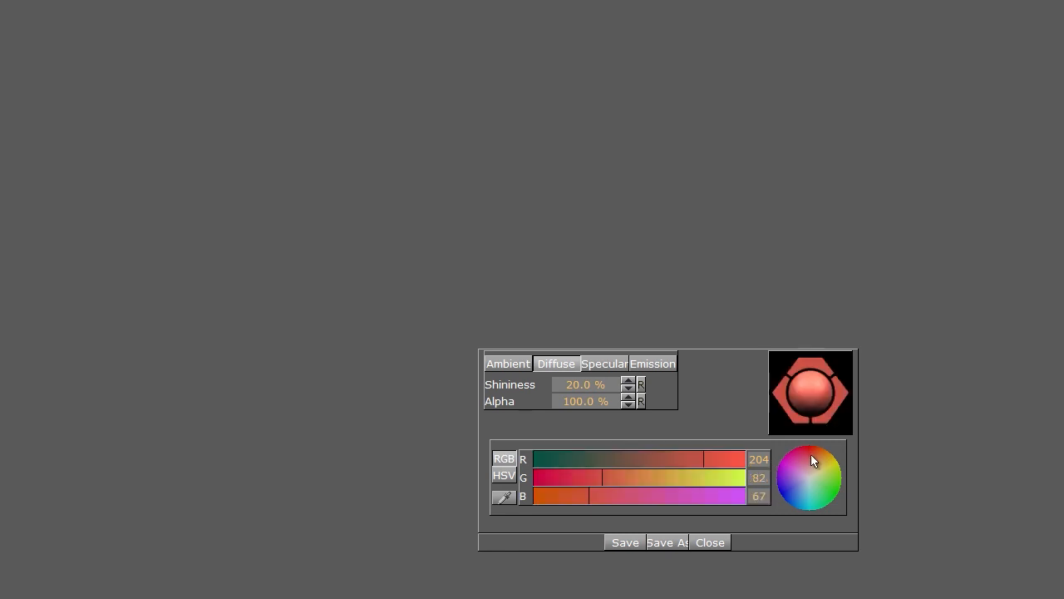
left_click_drag(709, 457, 737, 458)
left_click_drag(551, 477, 531, 496)
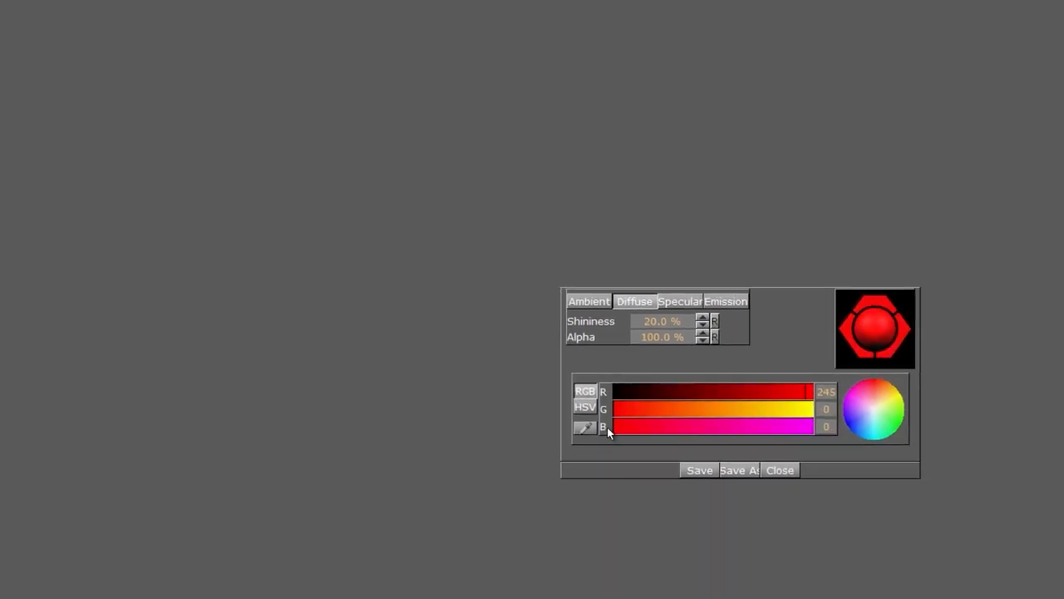
left_click(786, 461)
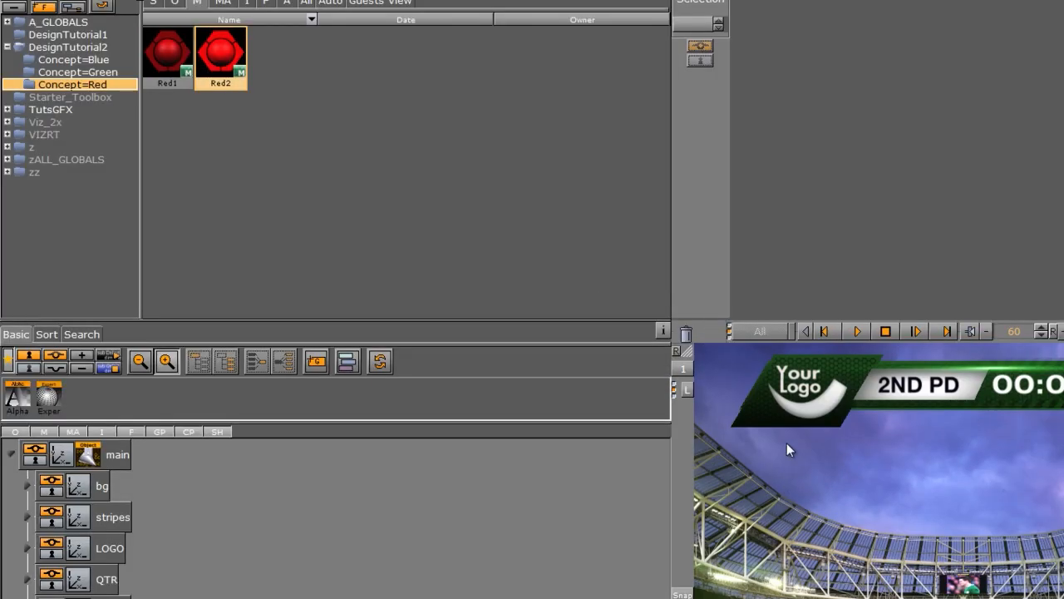
- Apply Red1 to the Noggi under bg > topn
left_click(27, 485)
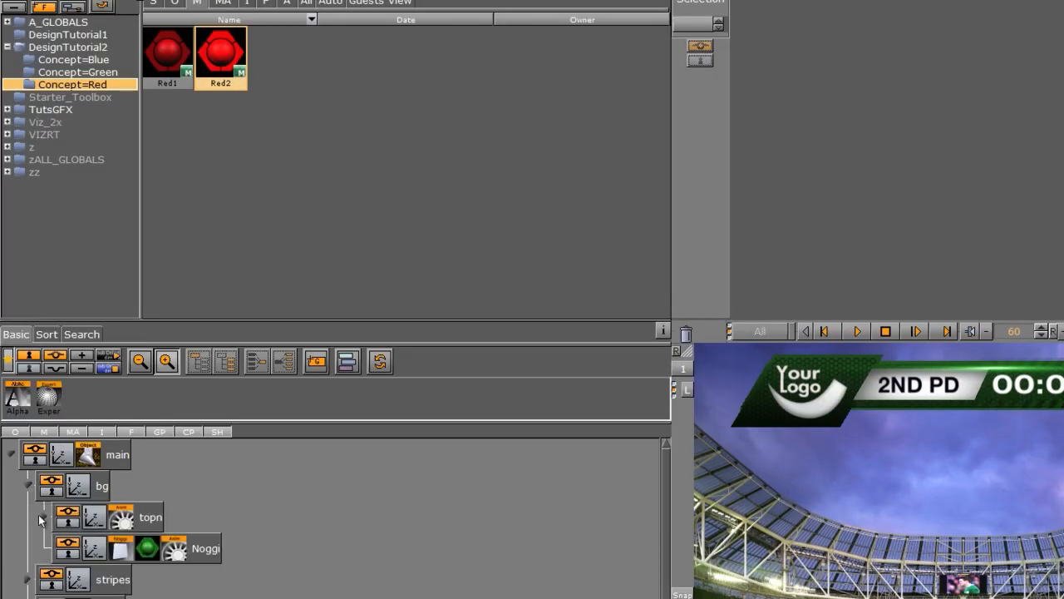
left_click(41, 520)
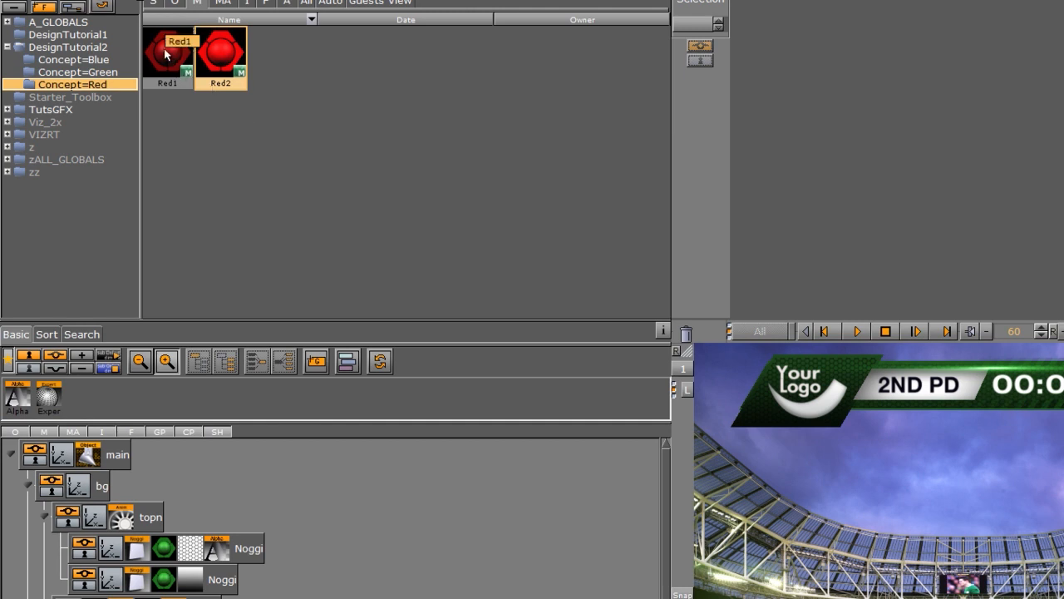
left_click_drag(165, 55, 148, 597)
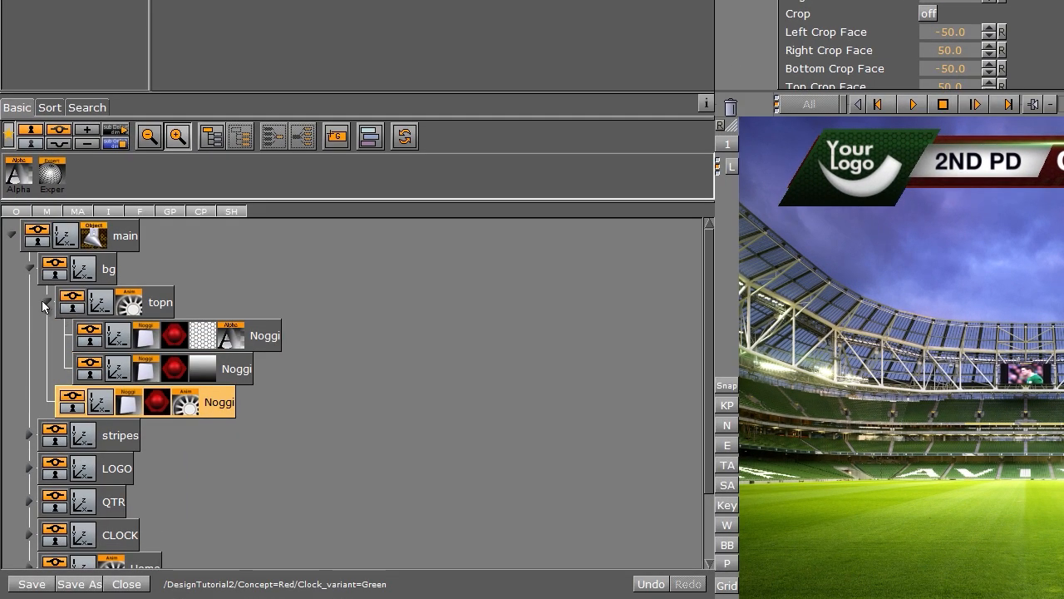
left_click(46, 302)
left_click(30, 269)
- Apply Red2 to both stripe Noggi shapes under the two Grade2 containers
left_click(31, 301)
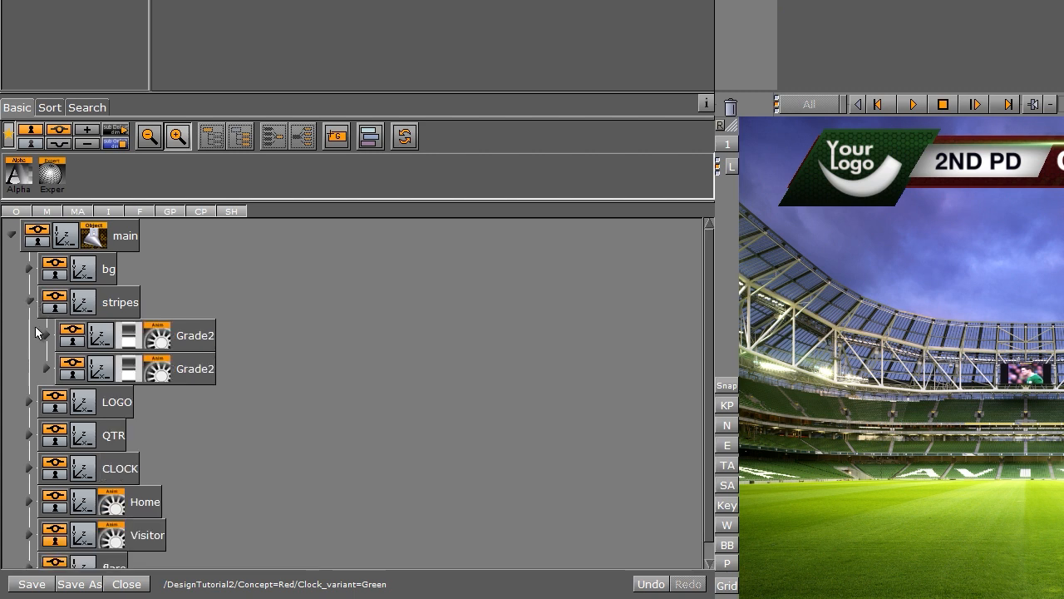
left_click(46, 333)
left_click(48, 400)
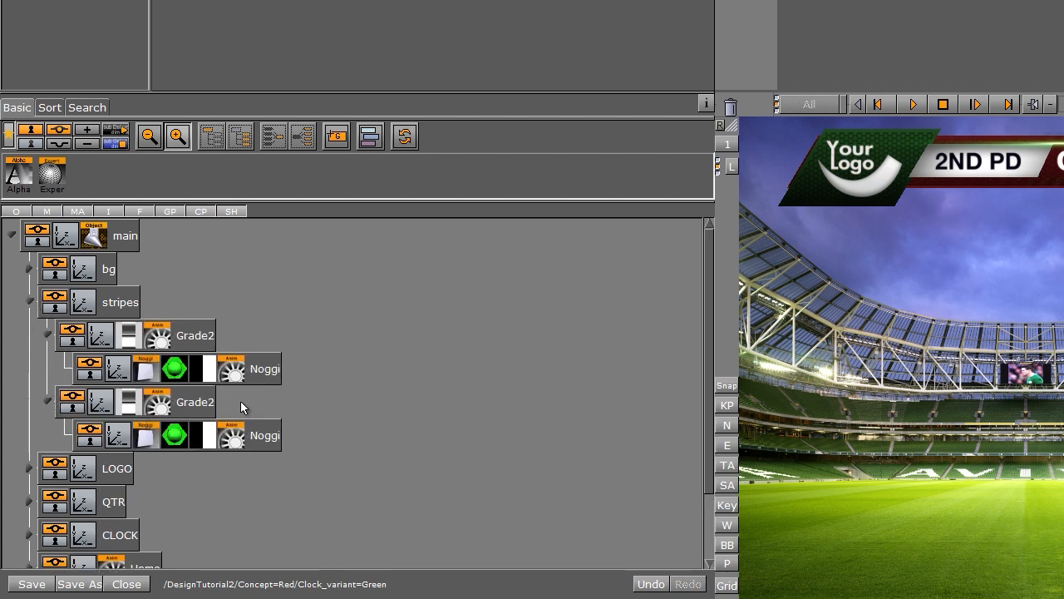
left_click(267, 374)
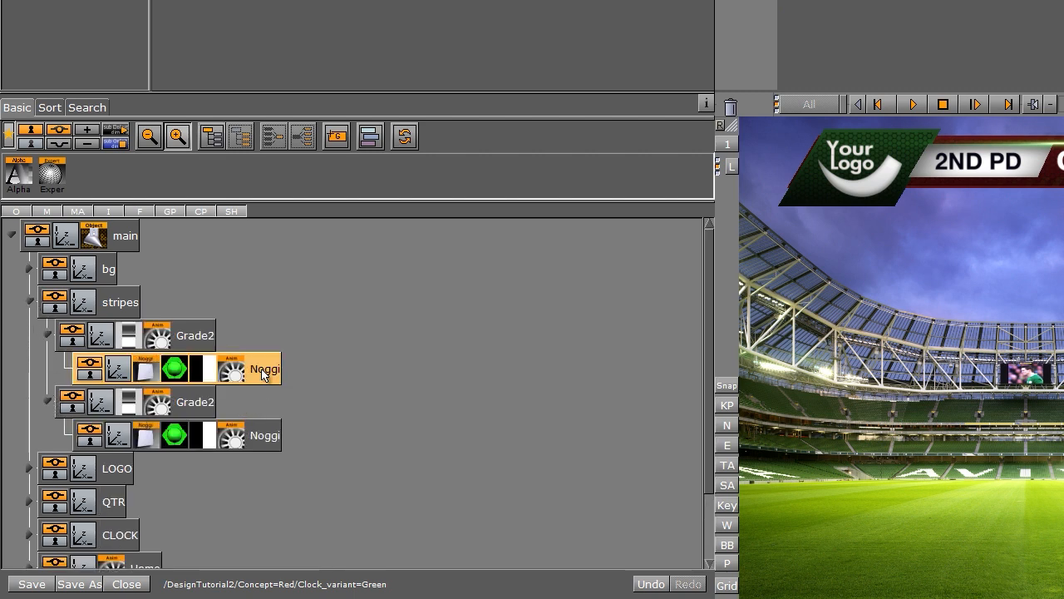
left_click(264, 441, "ctrl")
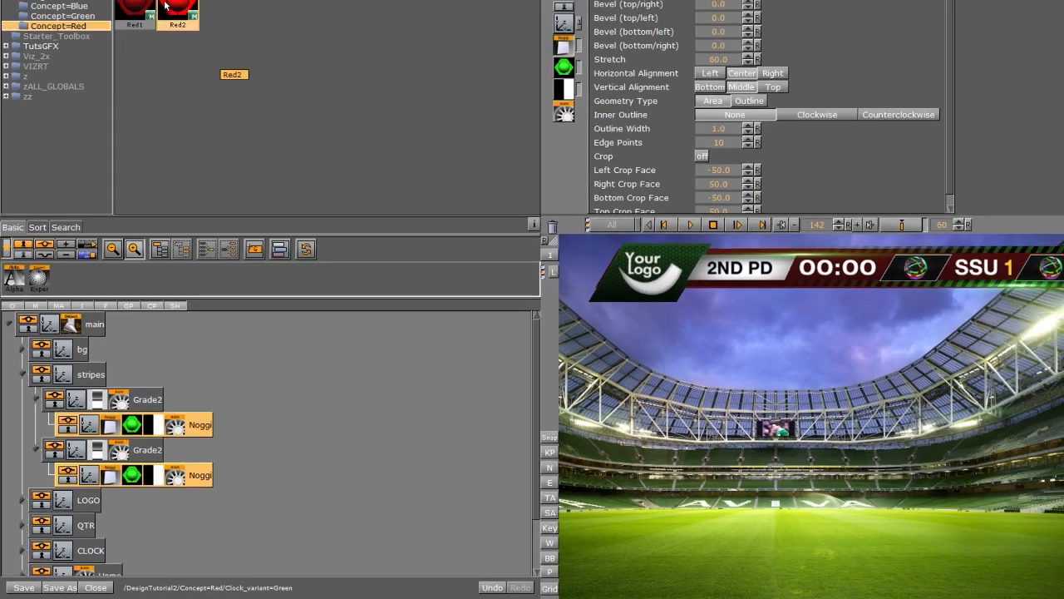
left_click_drag(157, 72, 117, 447)
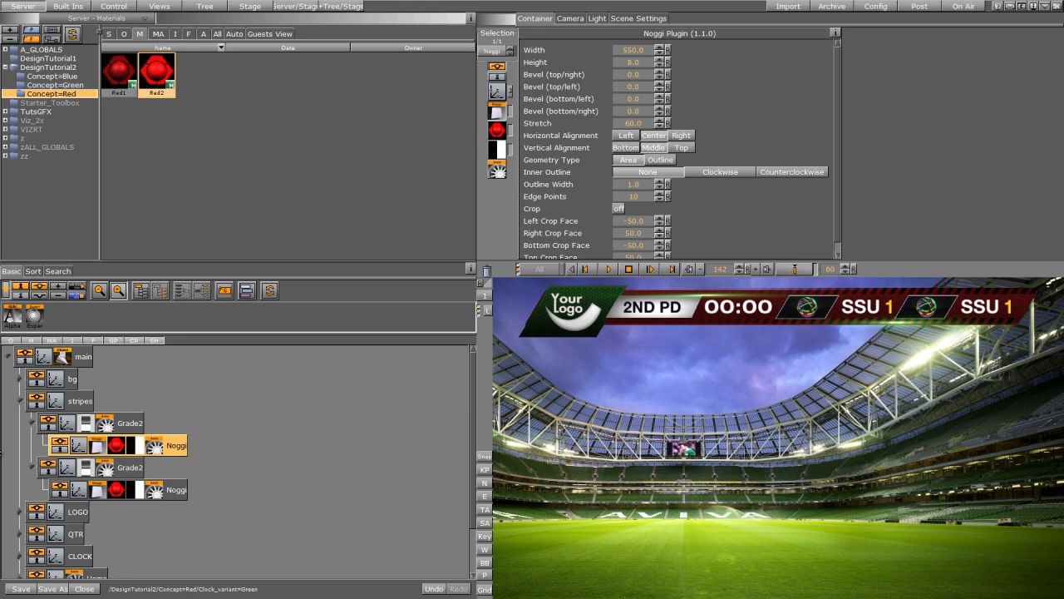
left_click(31, 424)
left_click(31, 445)
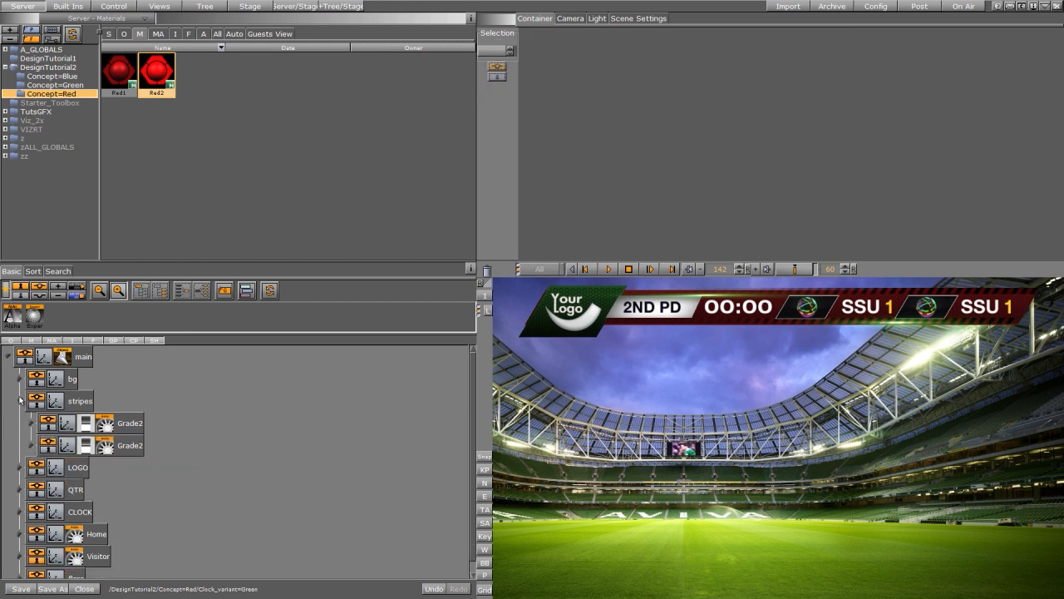
left_click(20, 400)
- Apply Red1 to both logo backing Noggi shapes under LOGO > logoback > Grade1
left_click(20, 424)
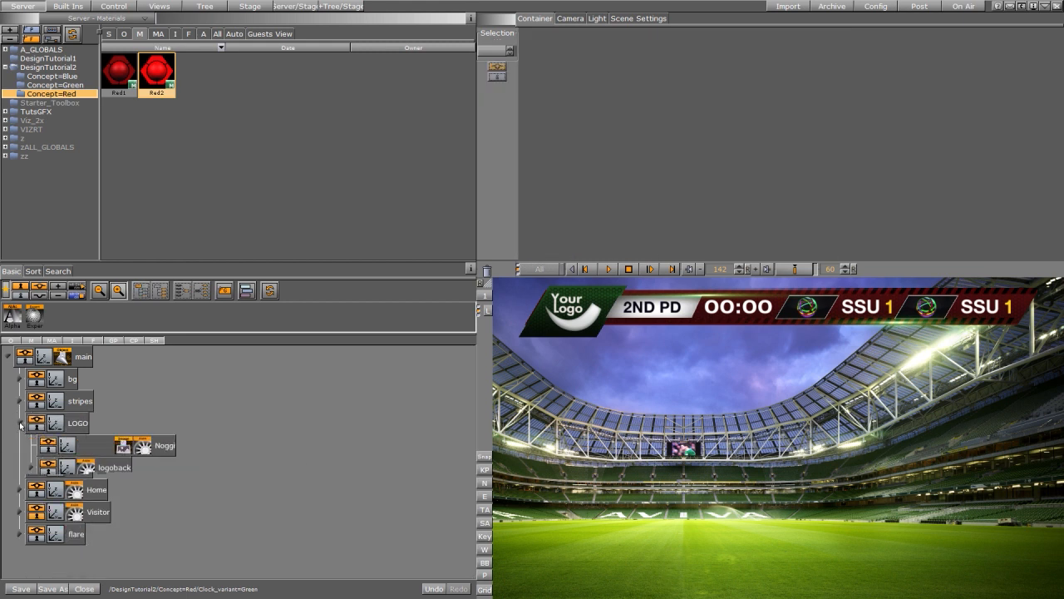
left_click(32, 468)
left_click(167, 514)
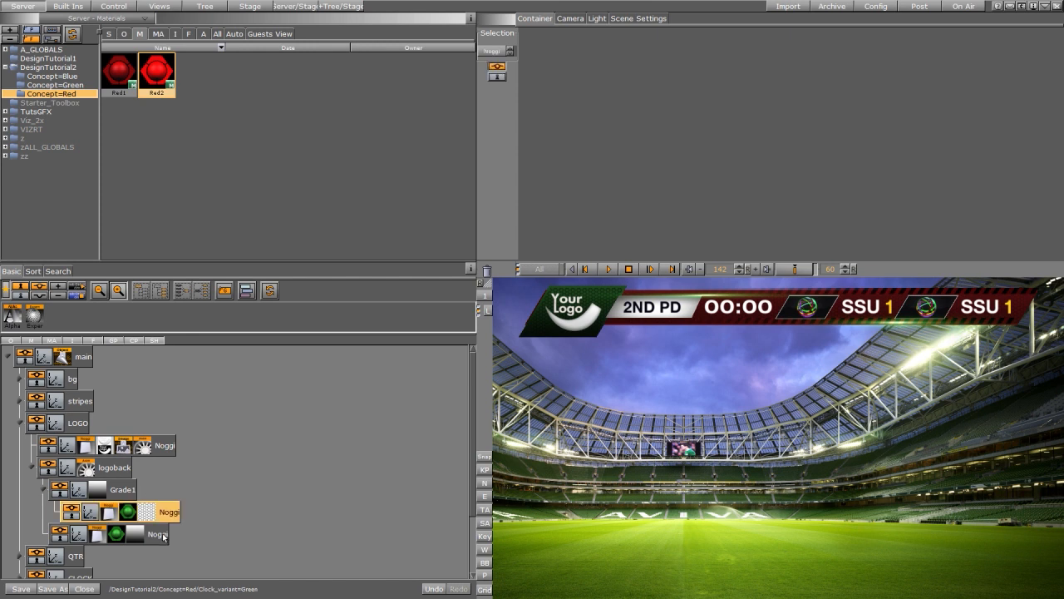
left_click(159, 537, "ctrl")
left_click_drag(123, 68, 104, 506)
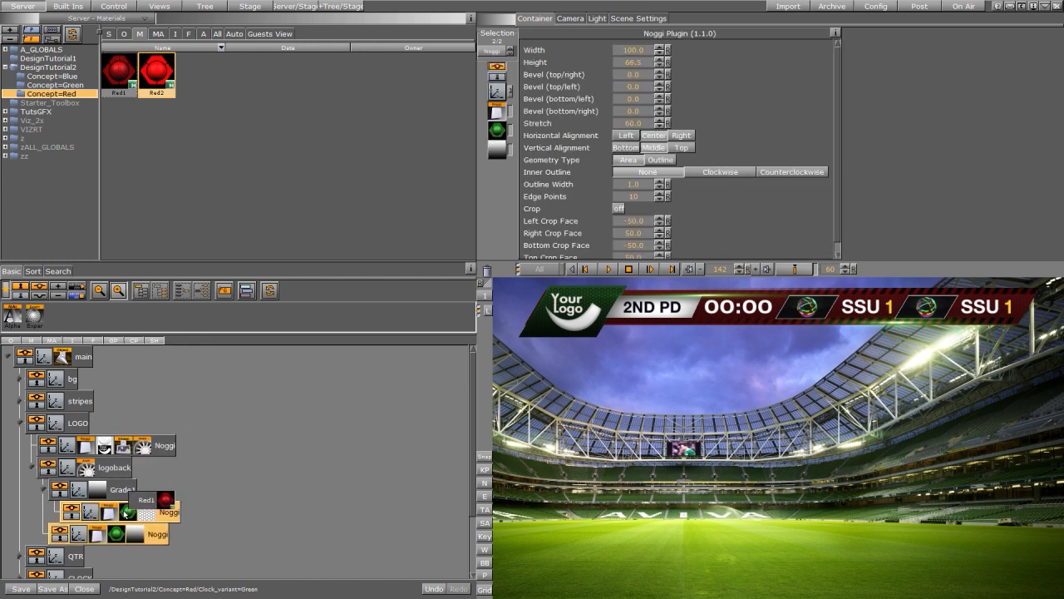
left_click(44, 490)
left_click(32, 468)
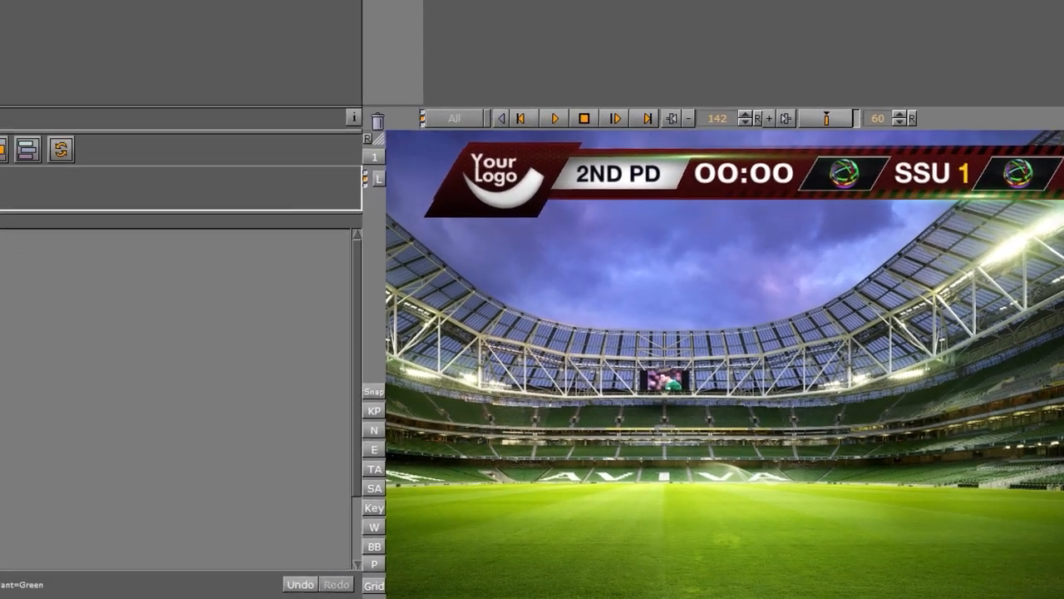
- Replace the flare image with cooler_flare2 and close the scene
left_click_drag(357, 334, 357, 401)
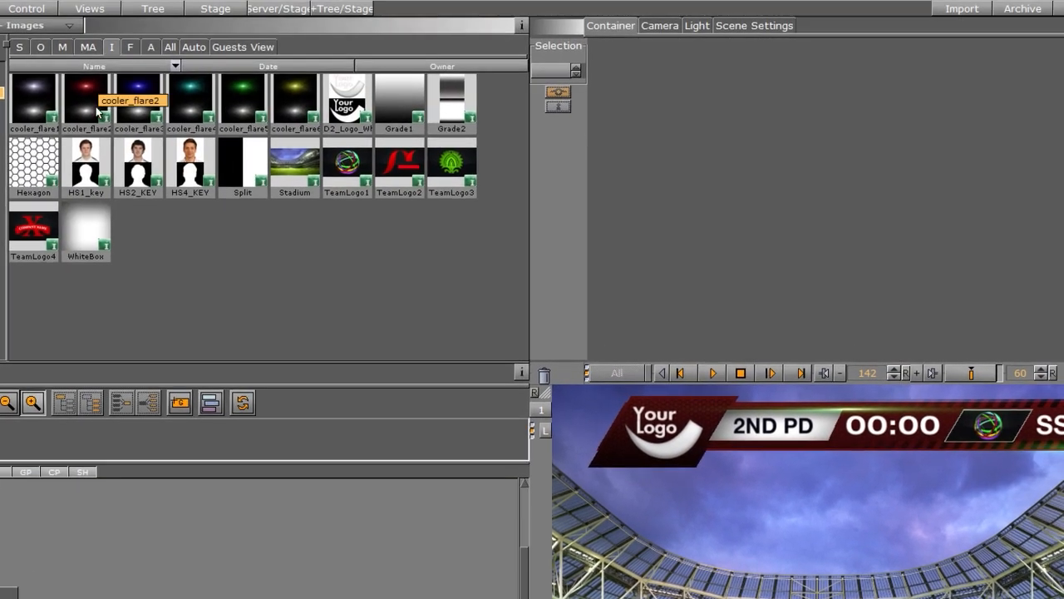
left_click_drag(90, 94, 213, 555)
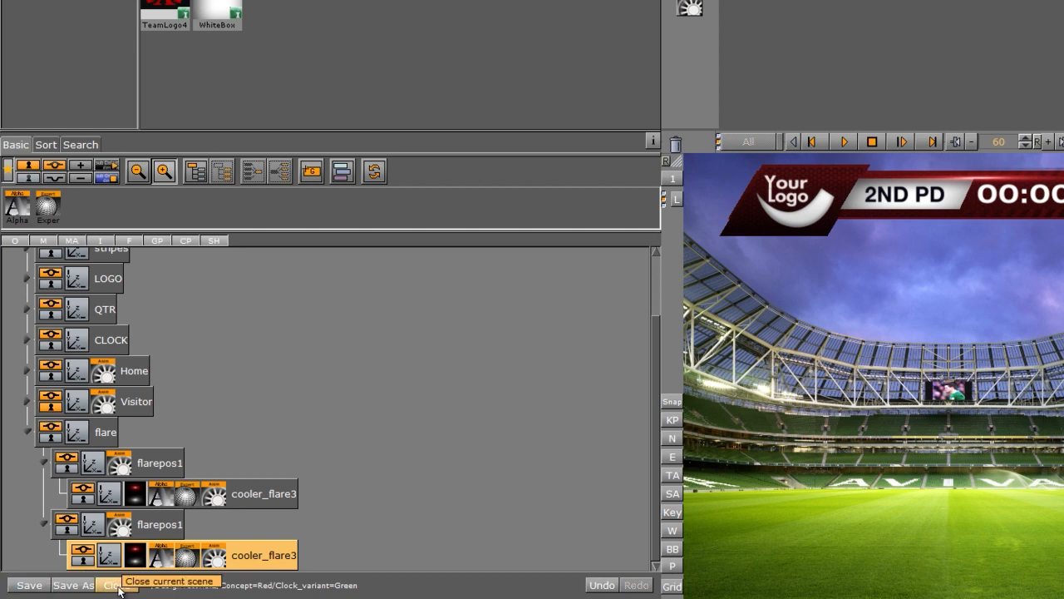
left_click(116, 587)
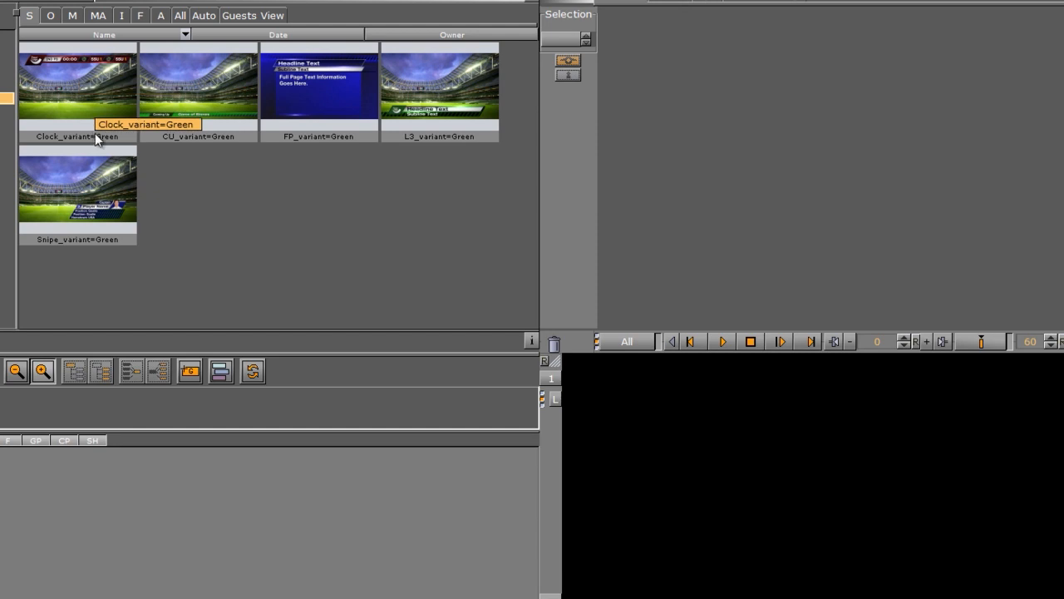
- Rename Clock_variant=Green to Clock_variant=Red
right_click(95, 133)
left_click(127, 145)
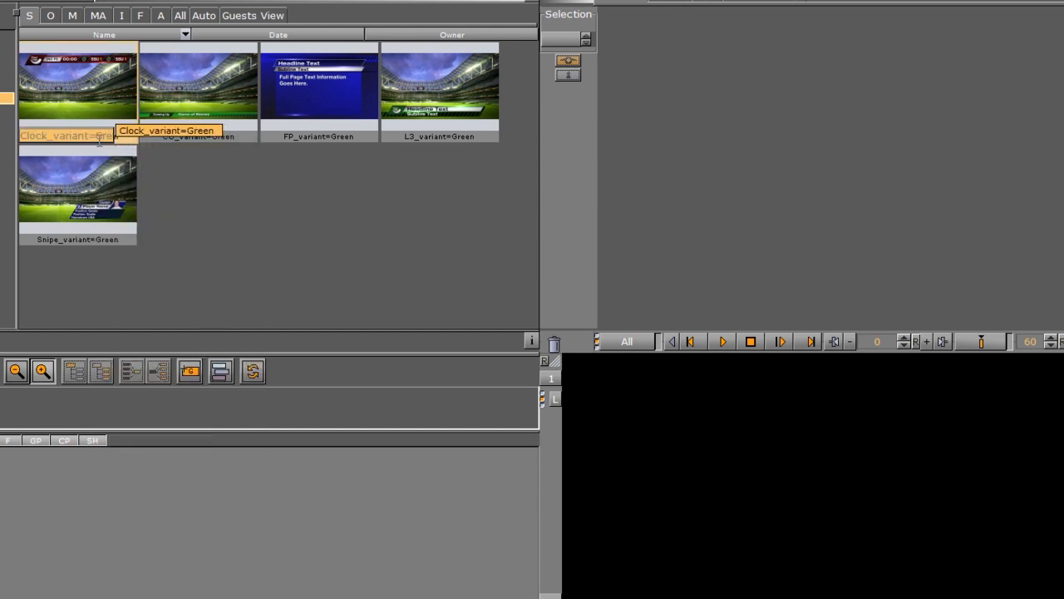
left_click_drag(94, 135, 147, 146)
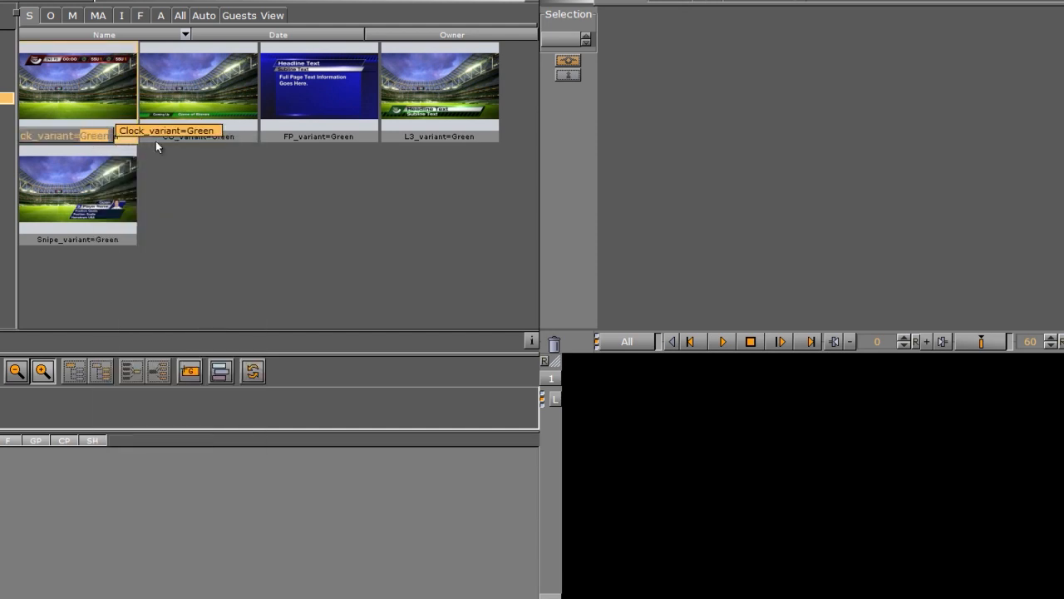
type("Red")
key("Return")
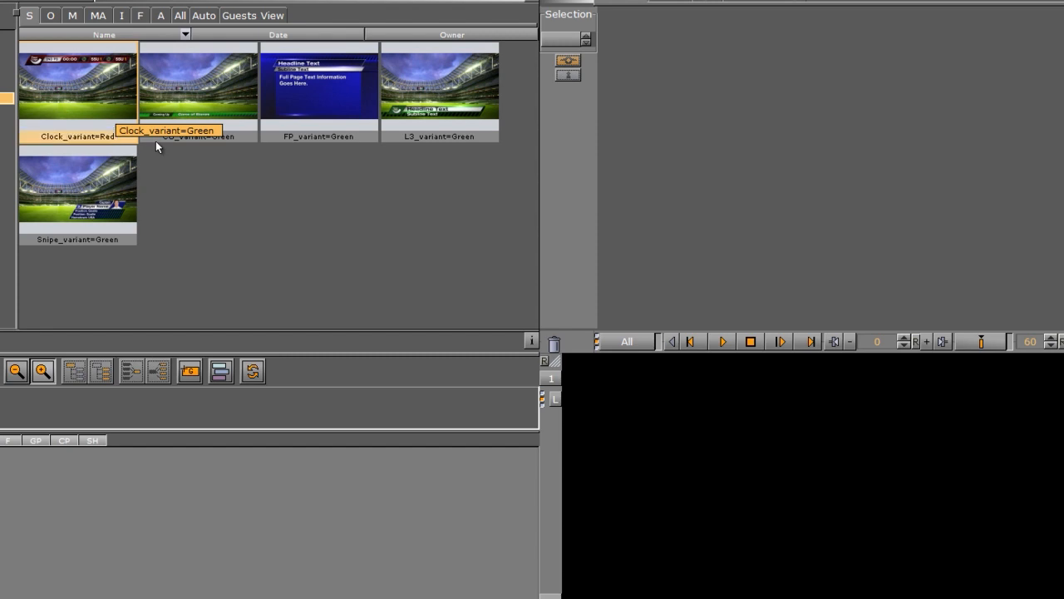
- Rename CU_variant=Green to CU_variant=Red
right_click(194, 120)
left_click(232, 132)
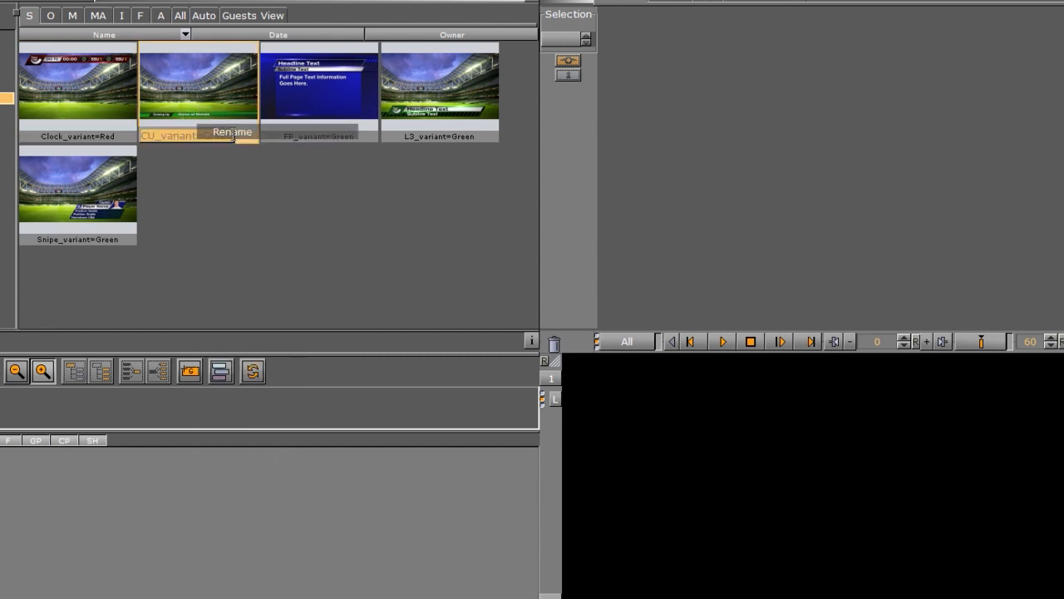
left_click_drag(208, 135, 323, 140)
type("Red")
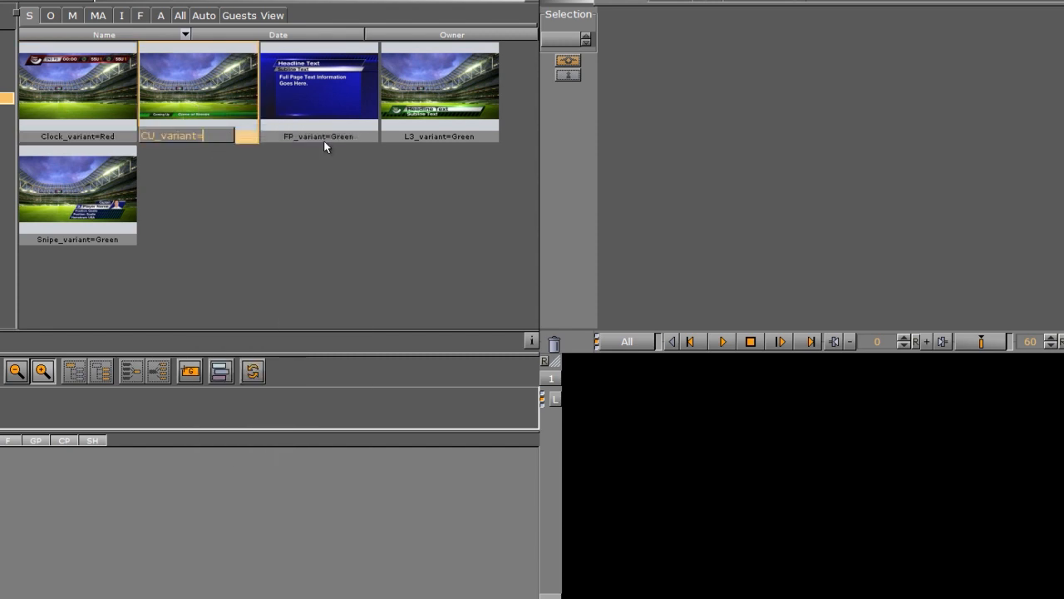
key("Return")
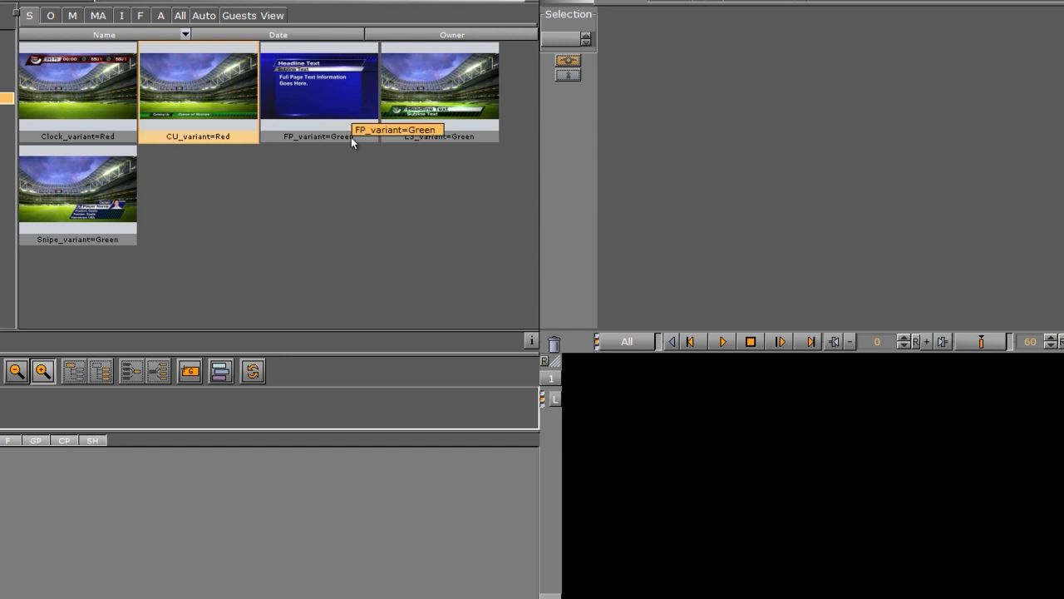
- Open CU_variant=Red and set the first bgrect's corner vertex colours to red
double_click(208, 109)
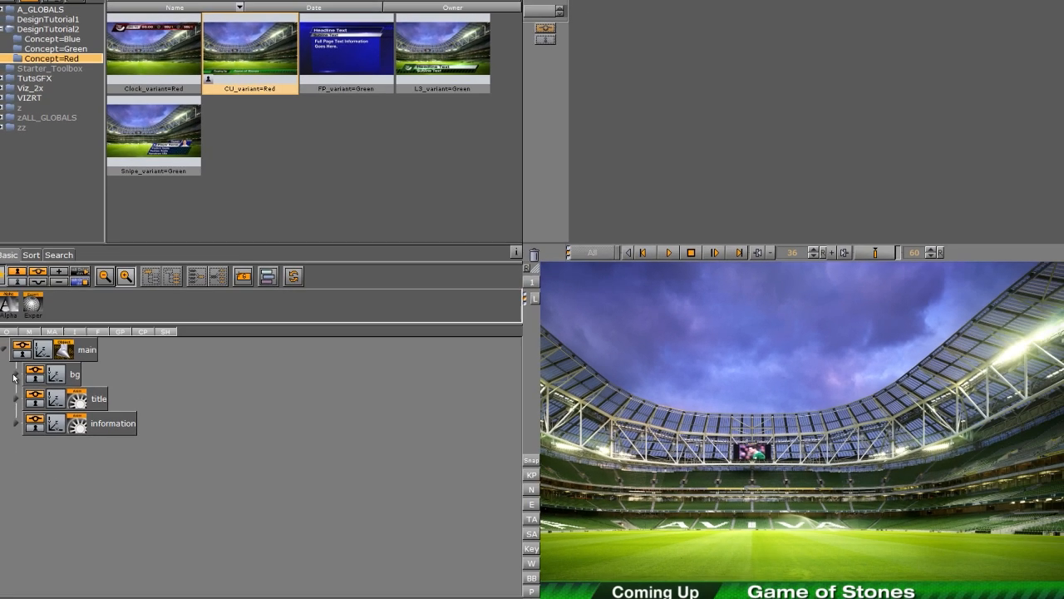
left_click(15, 376)
left_click(87, 388)
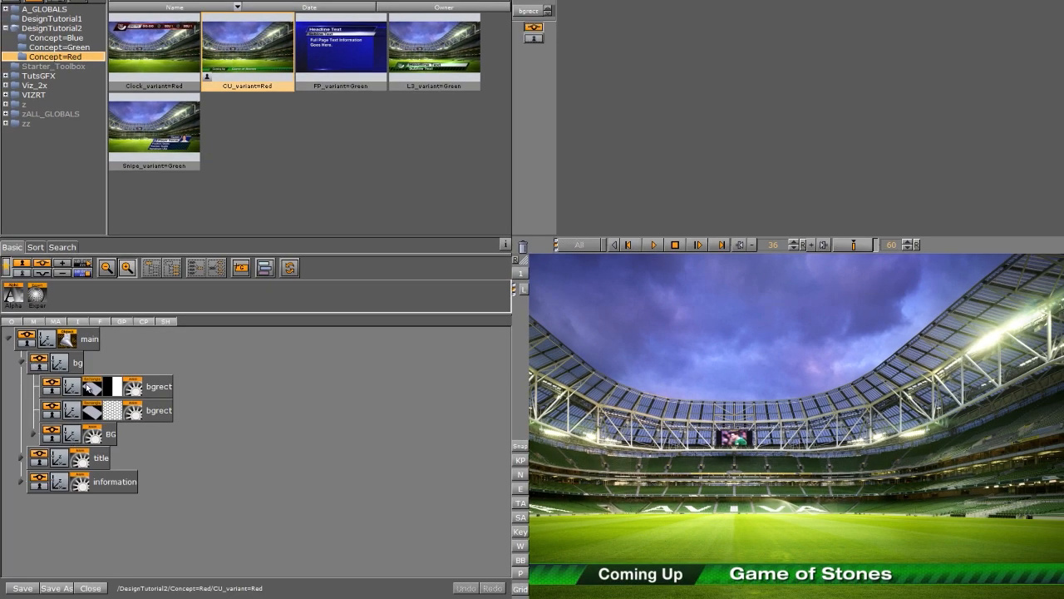
left_click(648, 103)
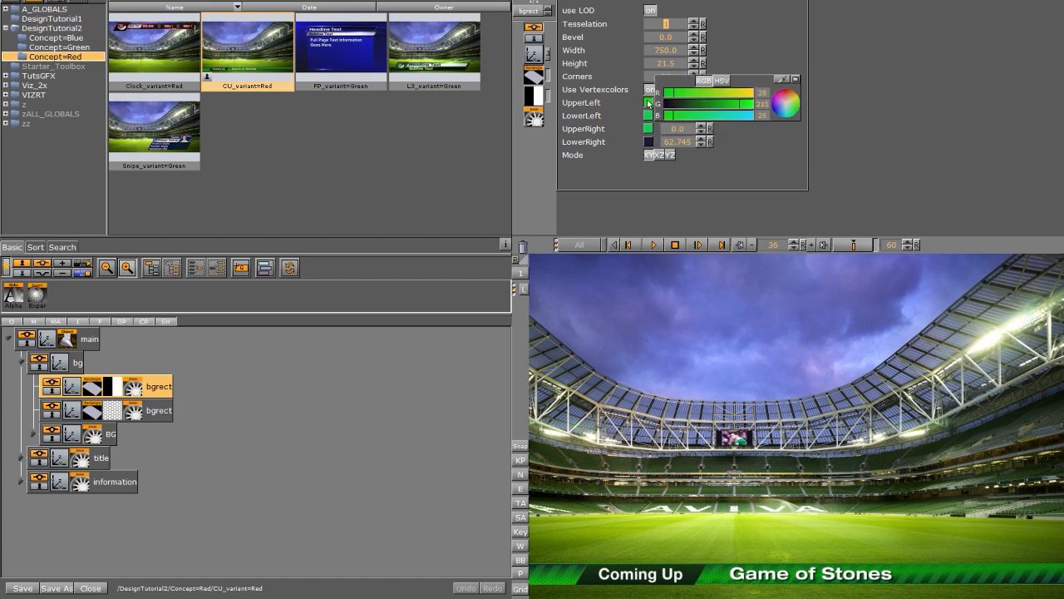
left_click(787, 92)
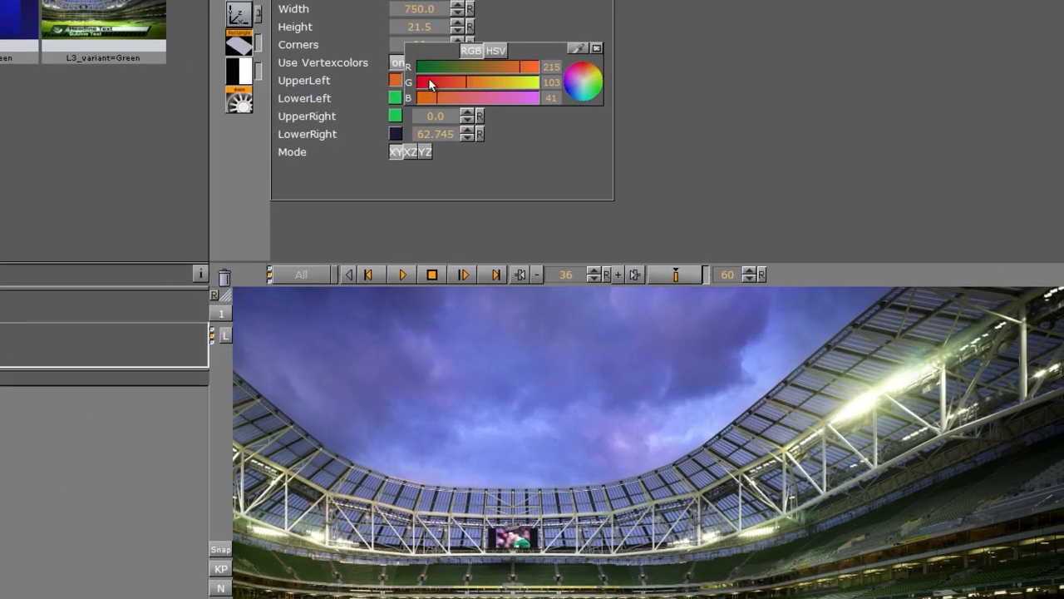
left_click_drag(674, 104, 663, 105)
left_click_drag(377, 78, 374, 99)
left_click_drag(374, 99, 373, 117)
- Make the second bgrect's vertex colours red, with red around 218–233 and green 7
left_click(2, 466)
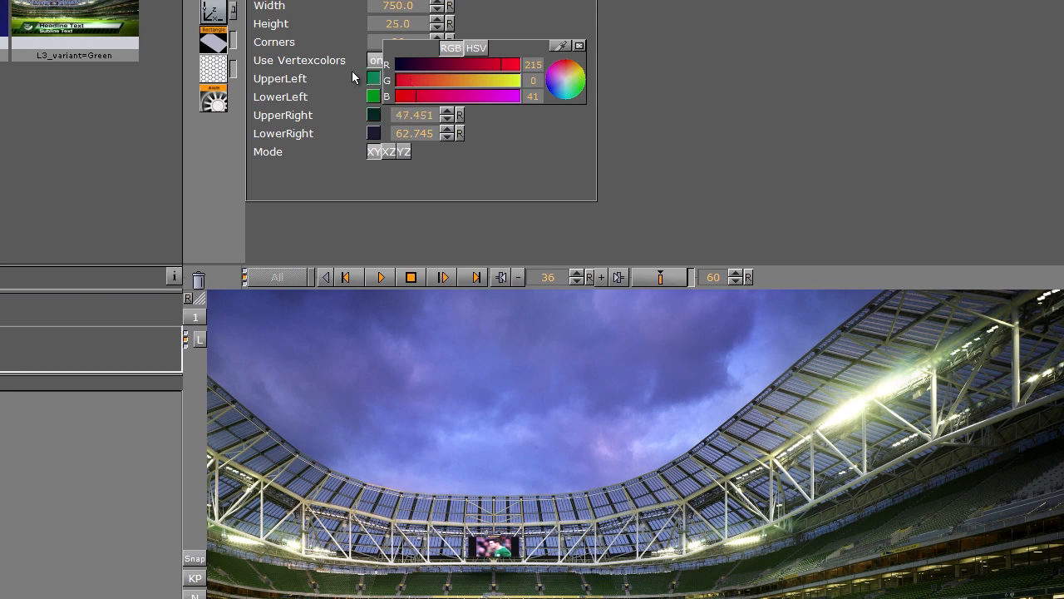
left_click(372, 79)
left_click(565, 59)
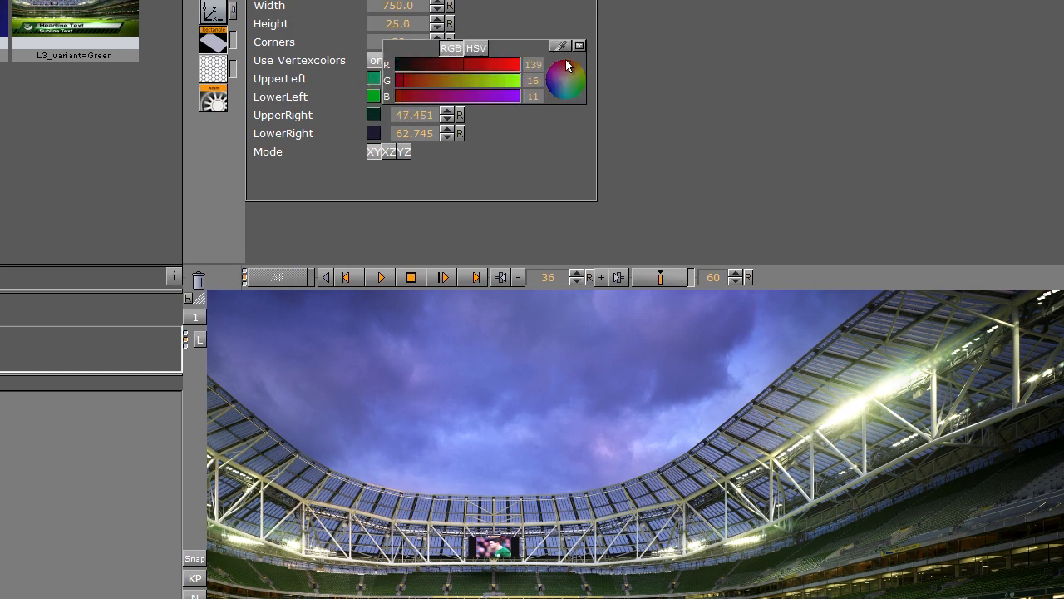
left_click_drag(523, 68, 503, 66)
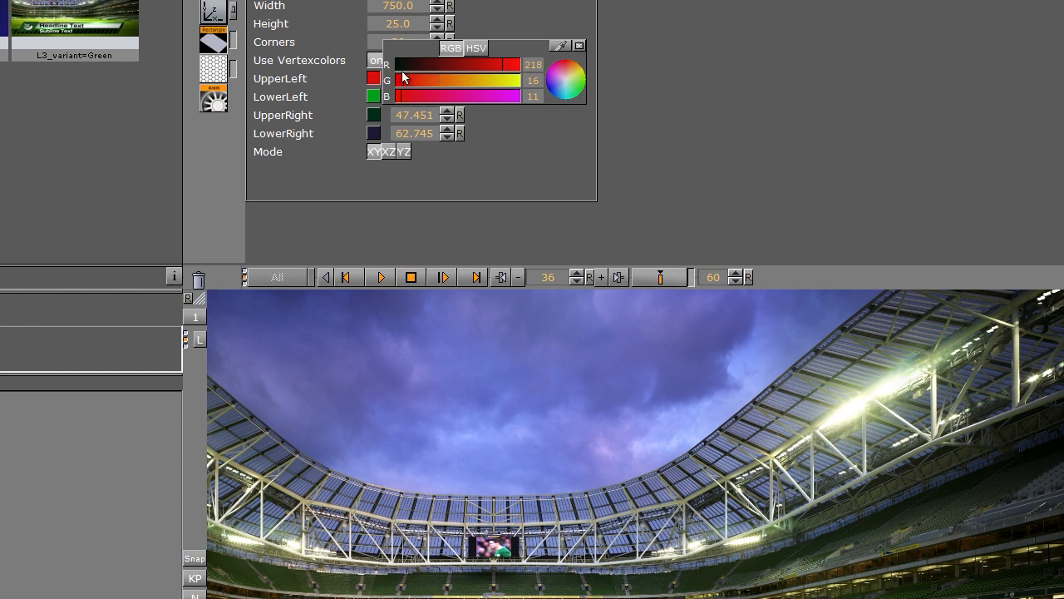
left_click_drag(374, 79, 381, 99)
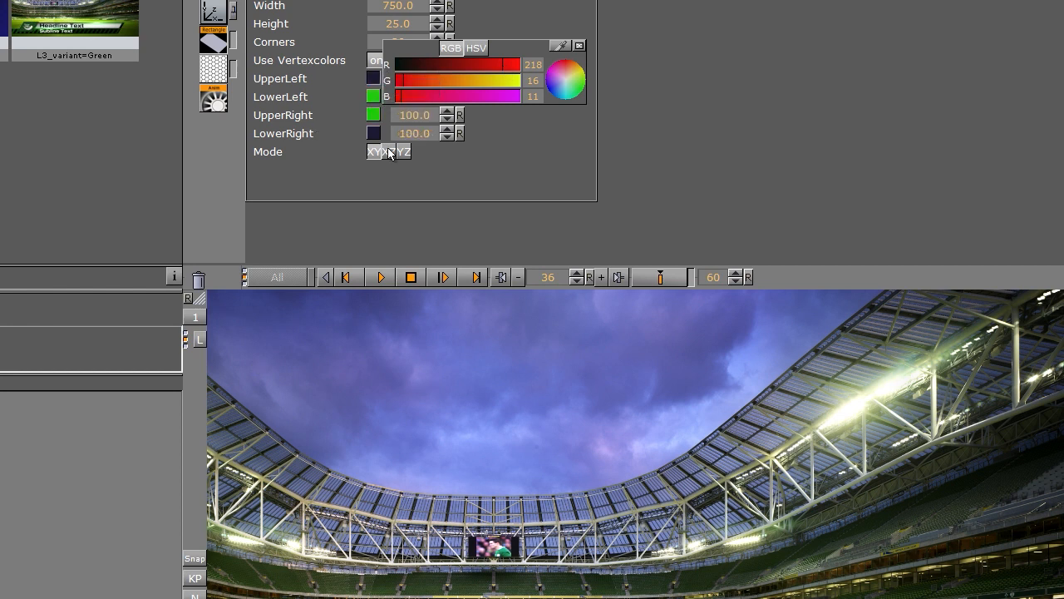
left_click(374, 98)
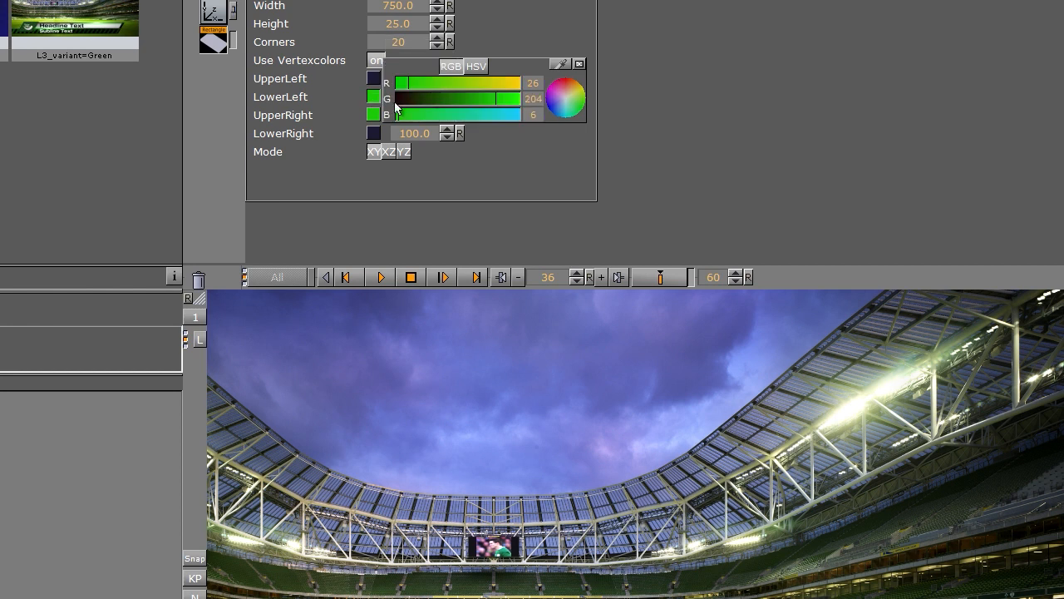
left_click(510, 86)
left_click(397, 98)
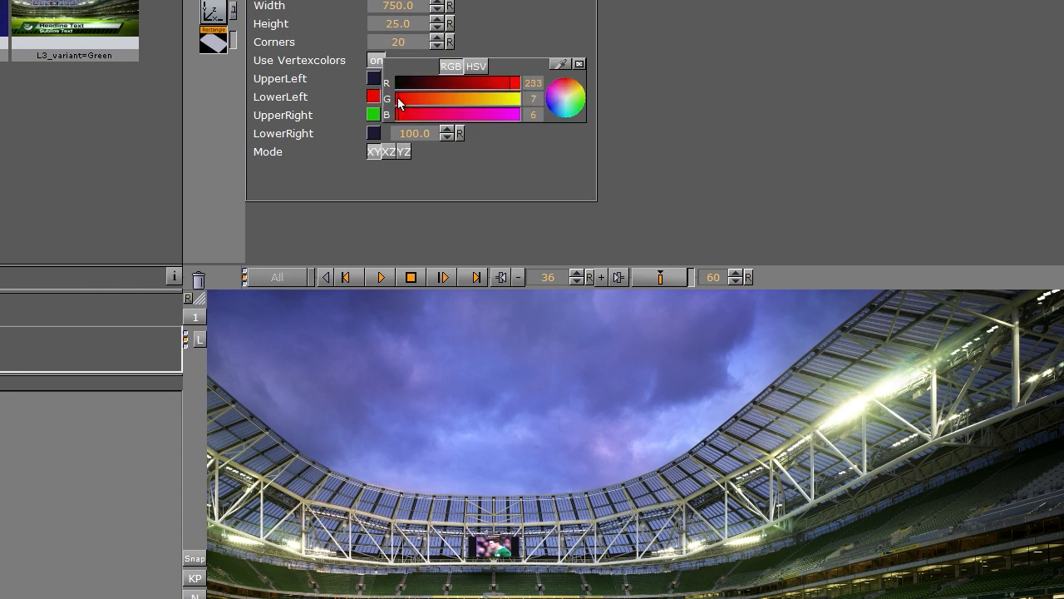
left_click_drag(375, 98, 373, 114)
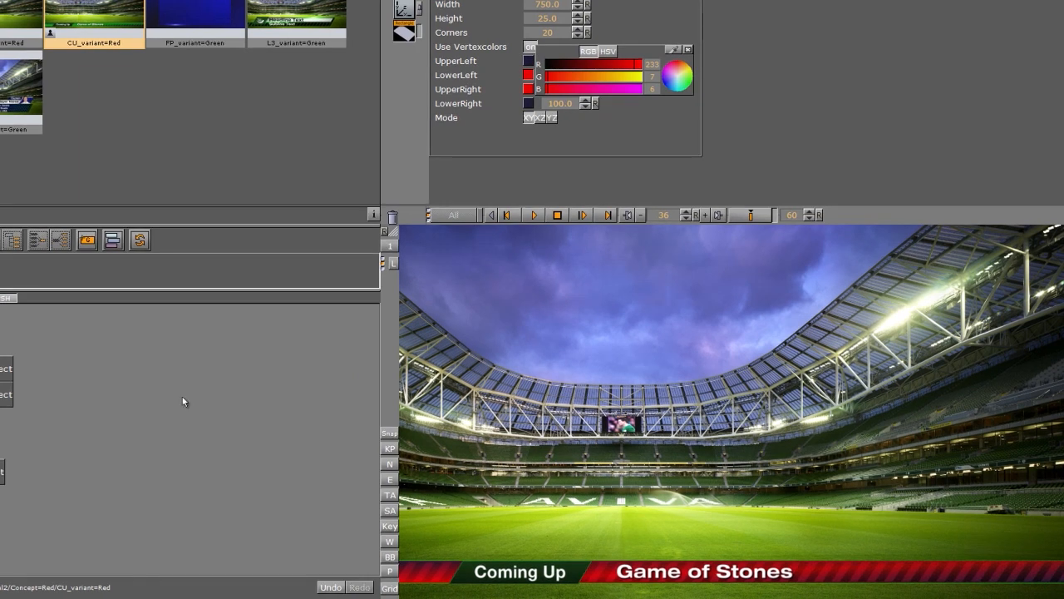
- Set all four BG rectangle corners to red (red 238, green 17), then collapse the bg group
left_click(2, 471)
left_click(531, 60)
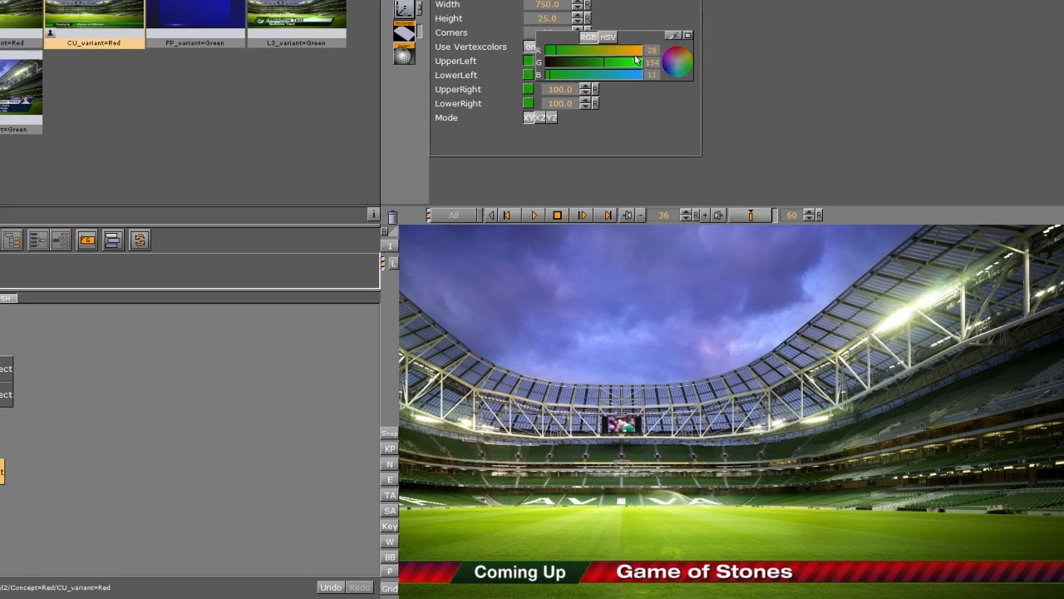
left_click(637, 51)
left_click(552, 64)
left_click_drag(529, 60, 528, 104)
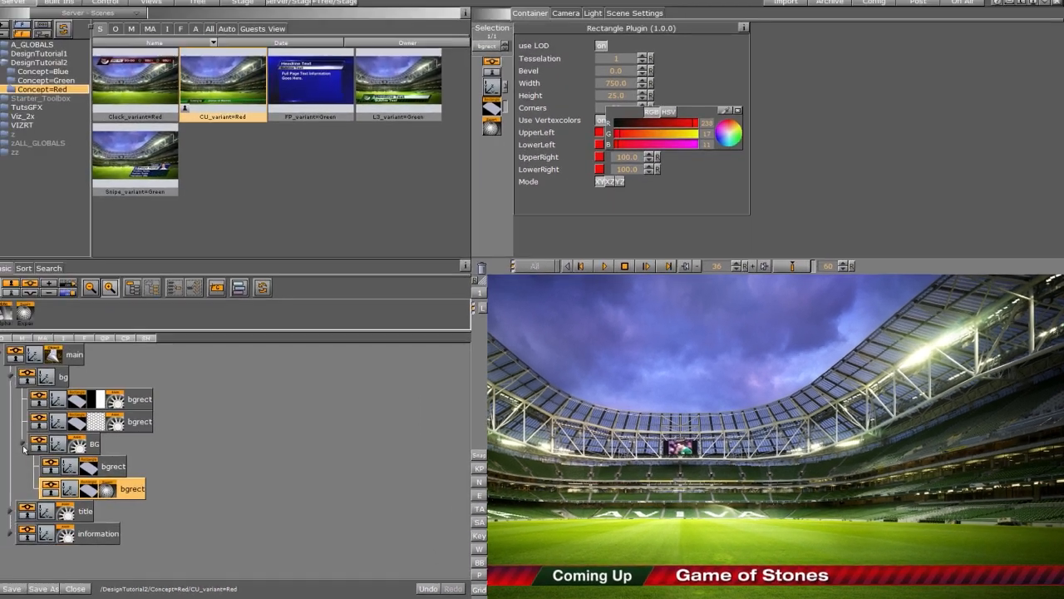
left_click(32, 446)
left_click(19, 379)
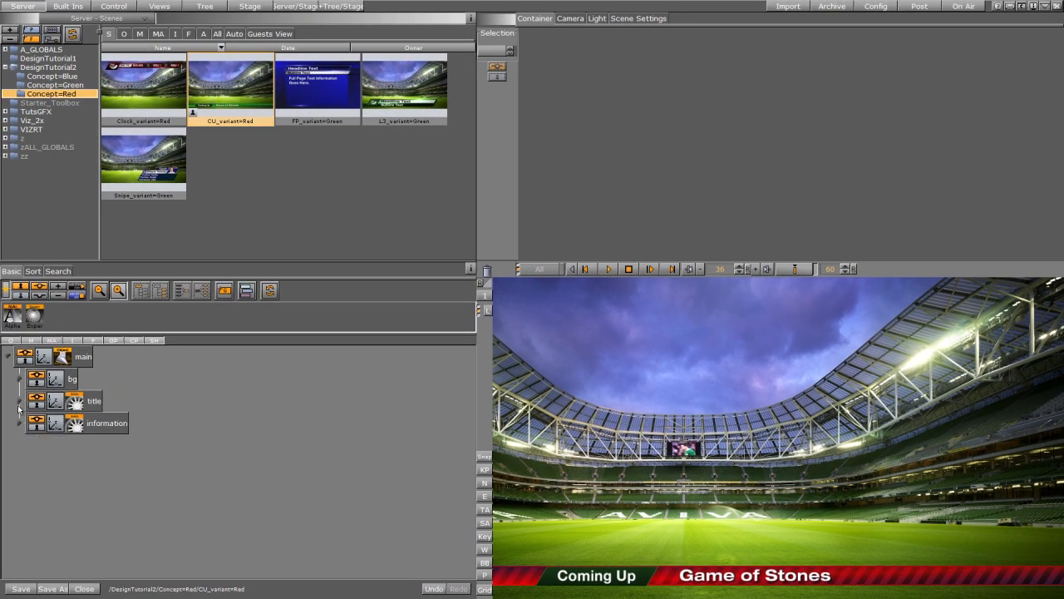
- Apply the Red1 material from Concept=Red to the title's Noggi, then return to the scenes list
left_click(19, 401)
left_click(140, 33)
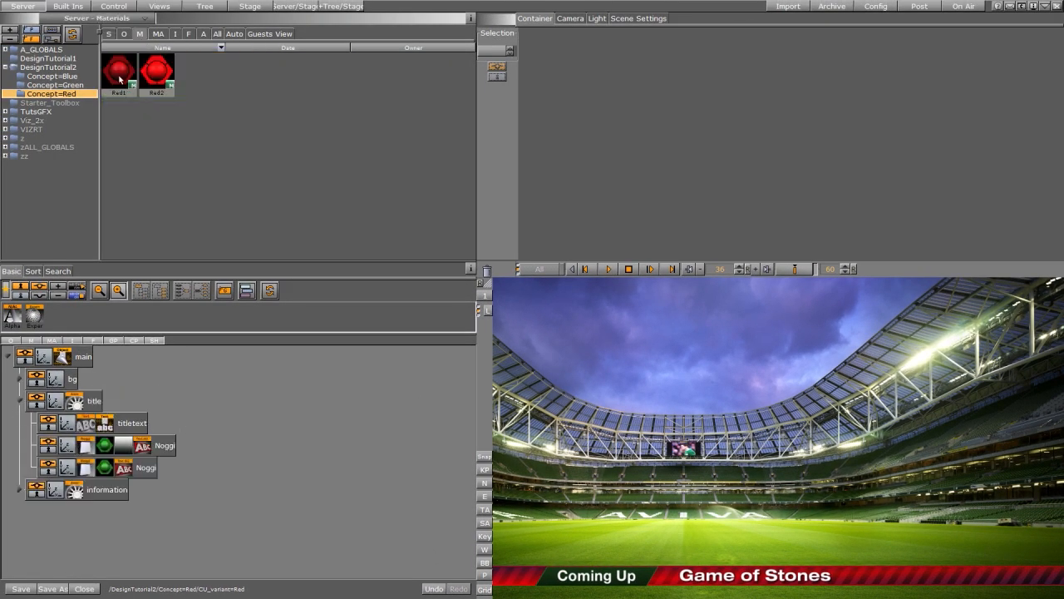
left_click_drag(119, 77, 104, 470)
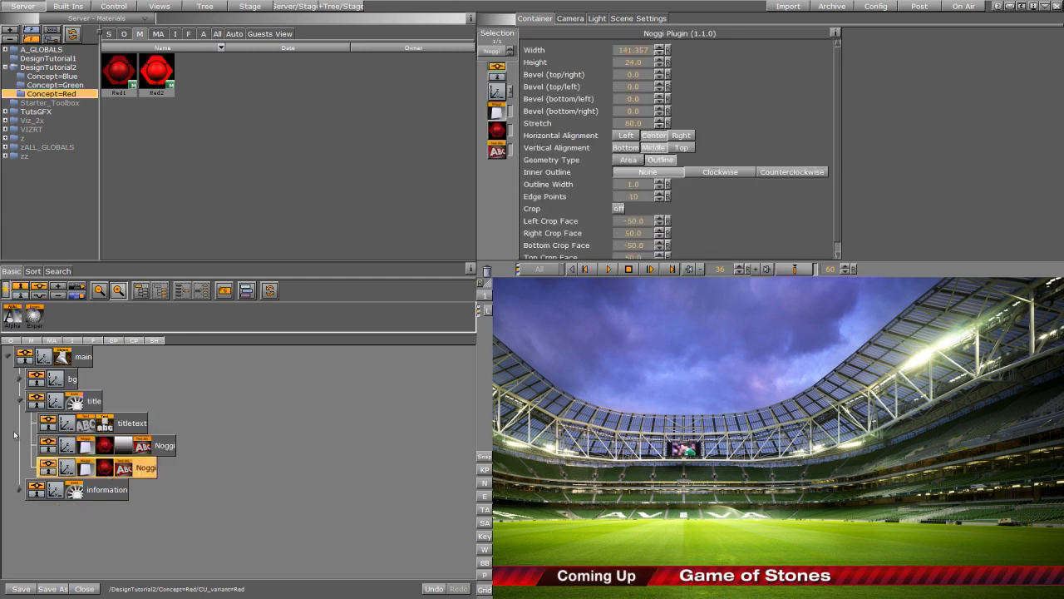
left_click(19, 401)
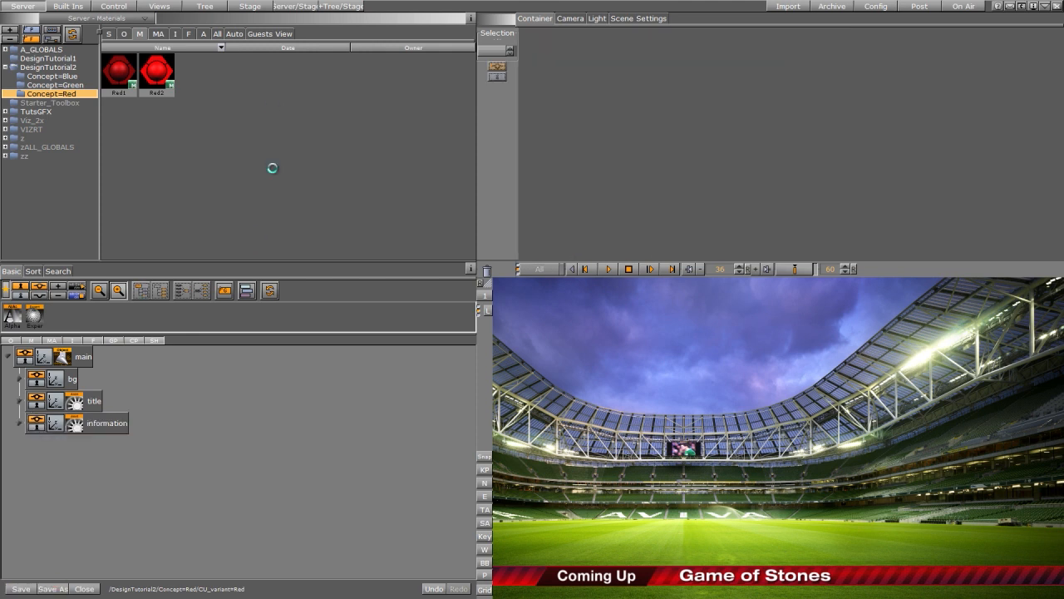
left_click(108, 33)
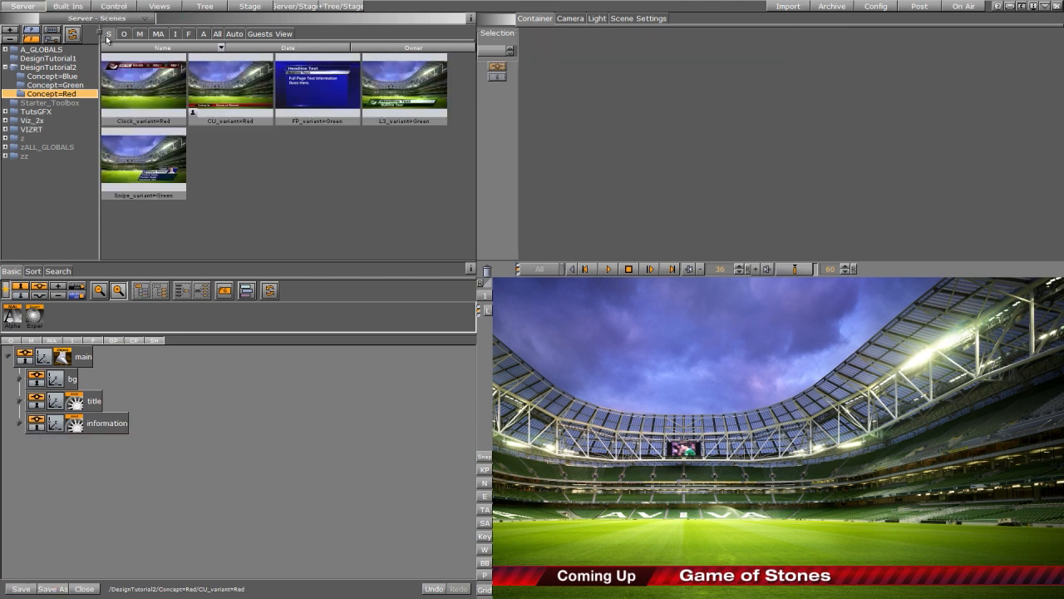
- Open FP_variant=Green and expand main, flares and the first noname container
double_click(311, 94)
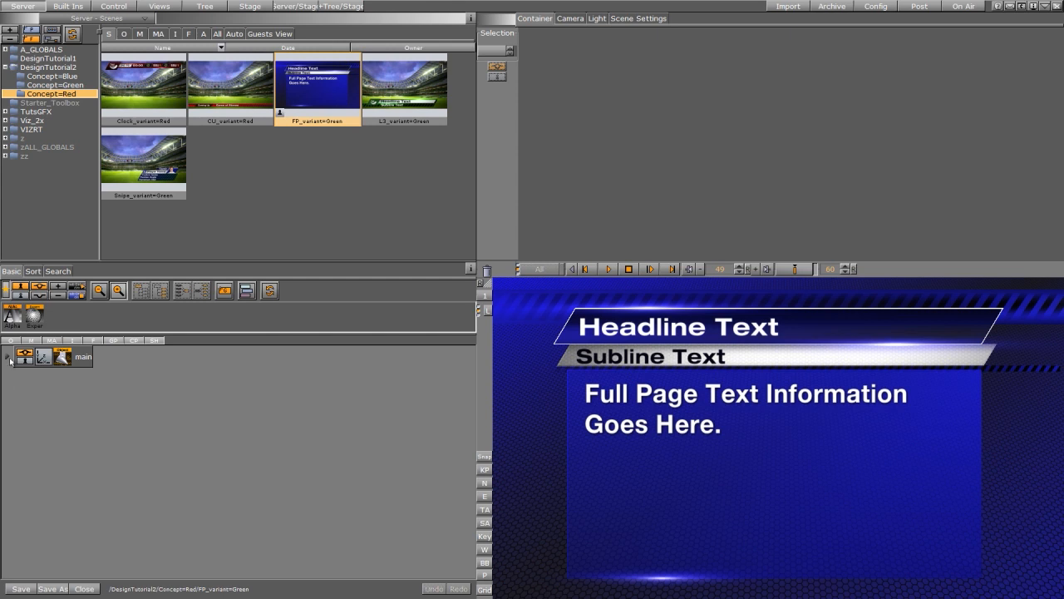
left_click(7, 357)
left_click(20, 380)
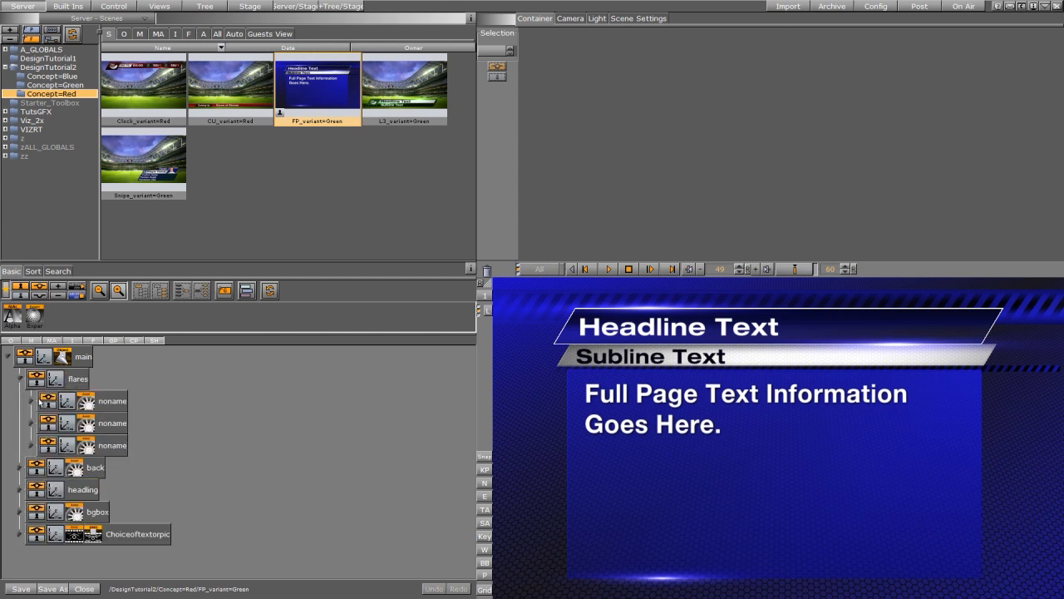
left_click(32, 402)
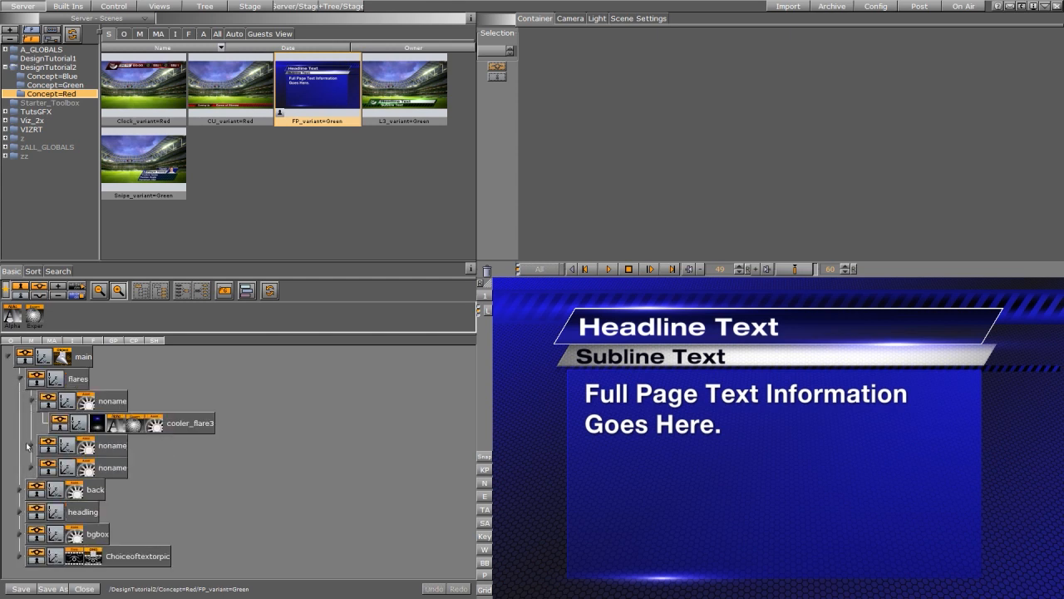
left_click(33, 402)
left_click(20, 380)
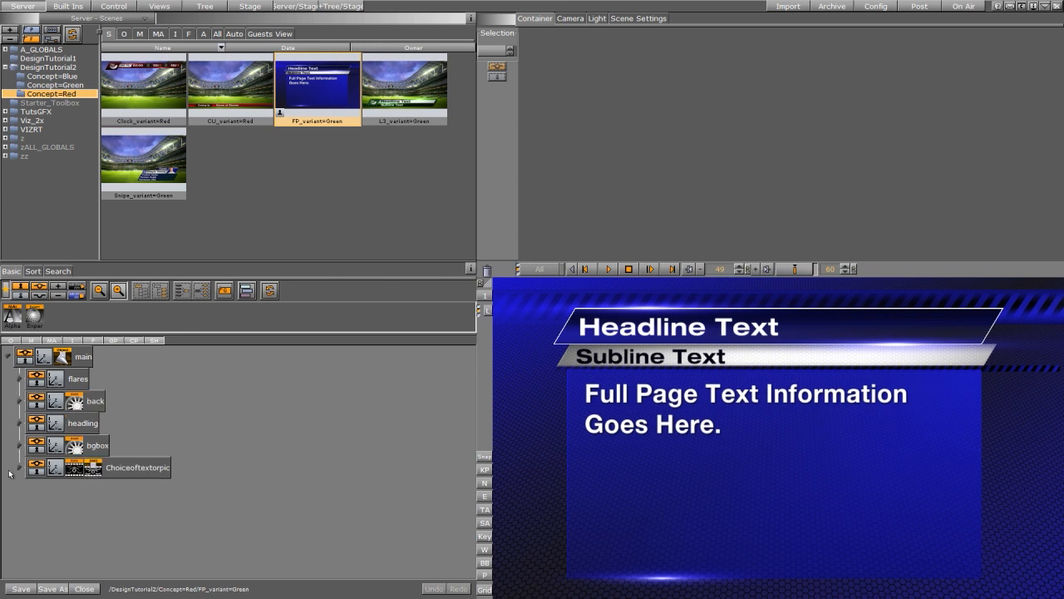
left_click(20, 380)
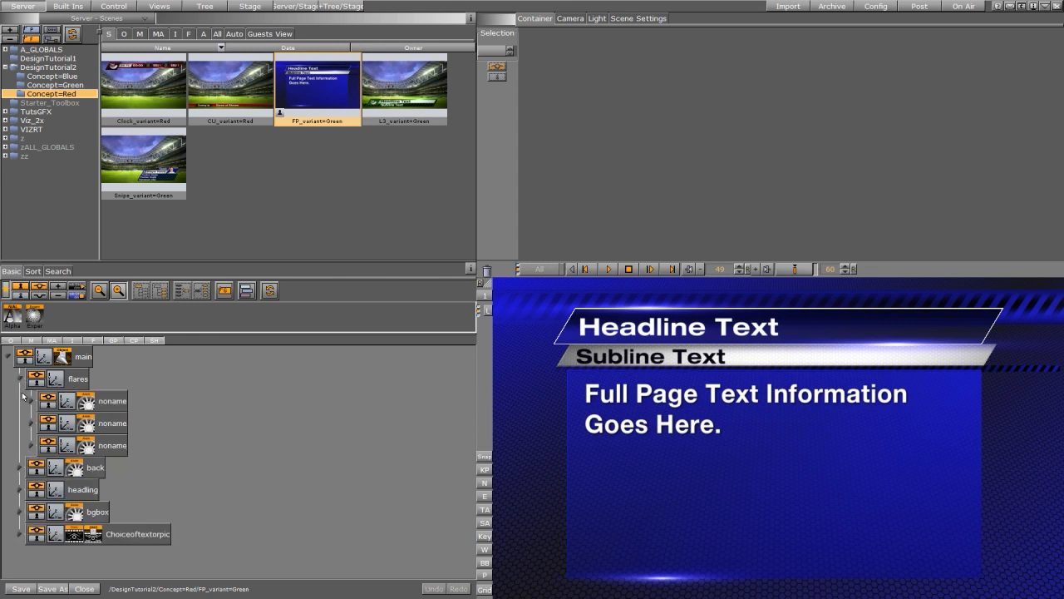
left_click(32, 402)
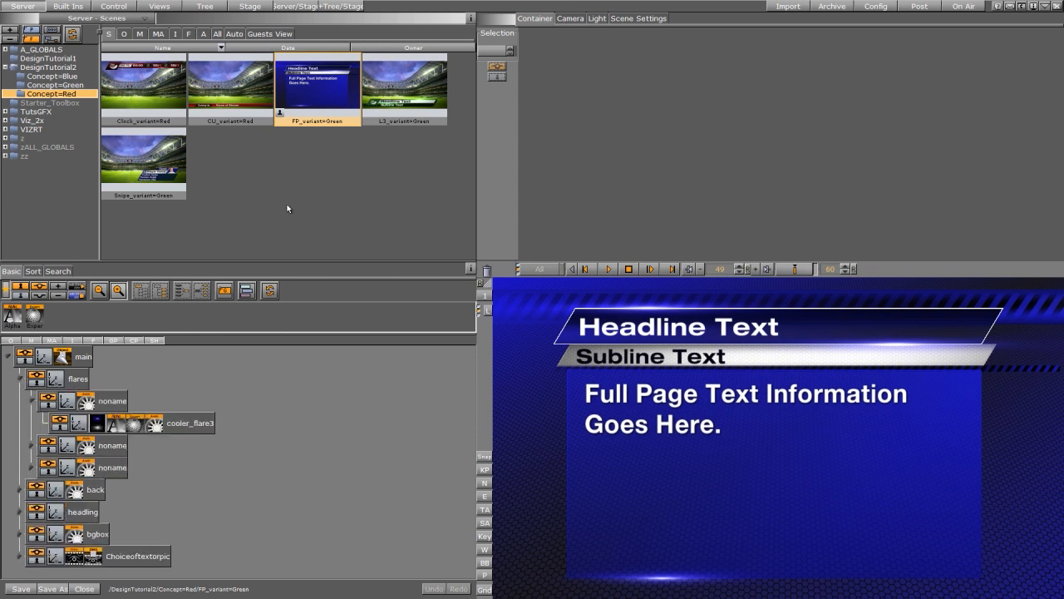
- Replace the cooler_flare3 image with red cooler_flare2 on each flare
left_click(176, 34)
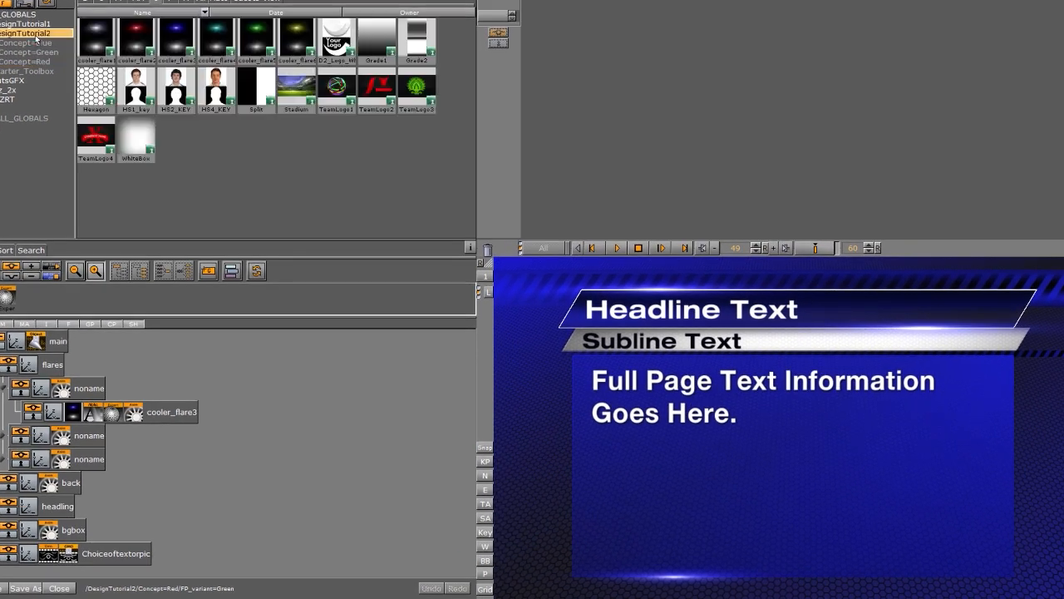
left_click_drag(138, 39, 72, 414)
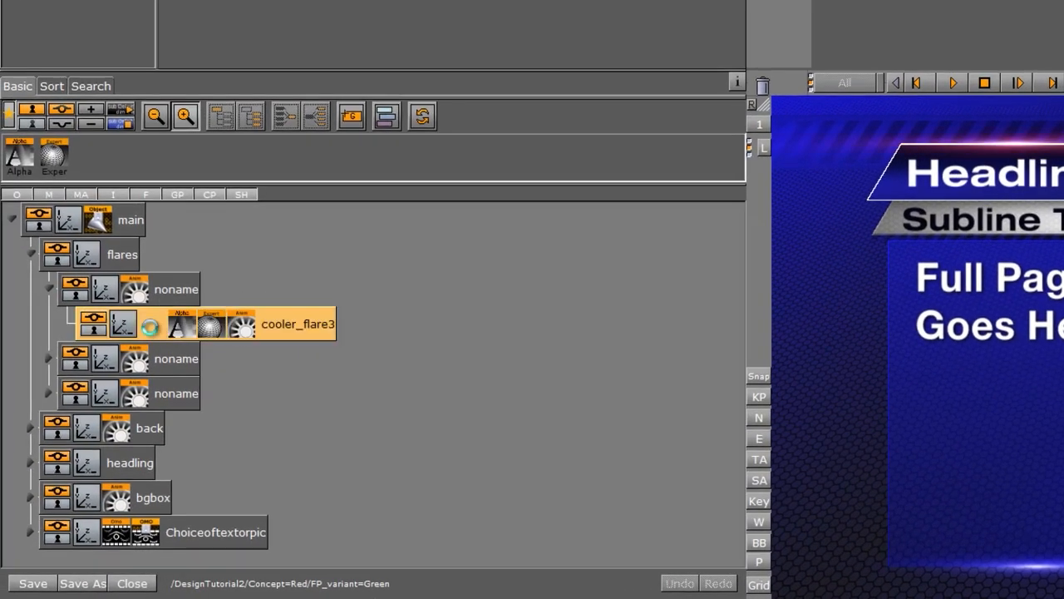
left_click(44, 360)
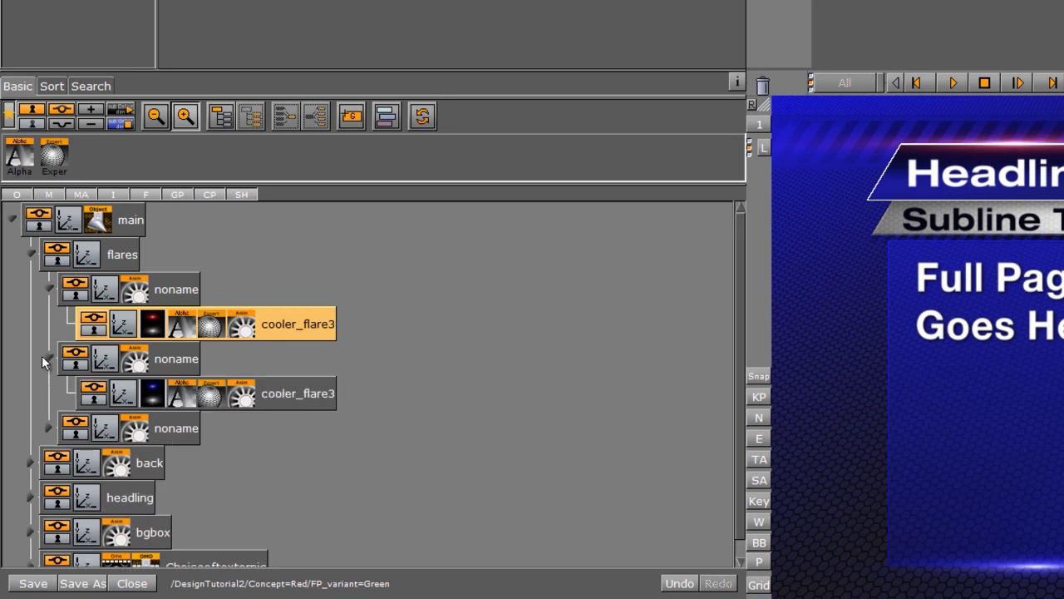
left_click_drag(153, 324, 152, 462)
left_click(47, 427)
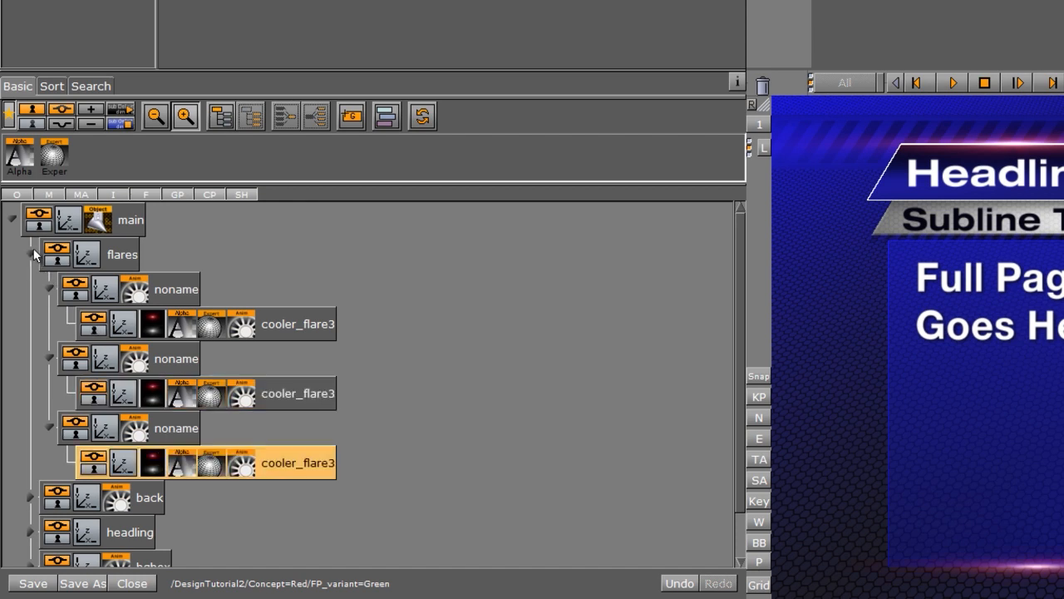
- Collapse the flares group and select the first Rectangle in the back group
left_click(31, 256)
left_click(31, 290)
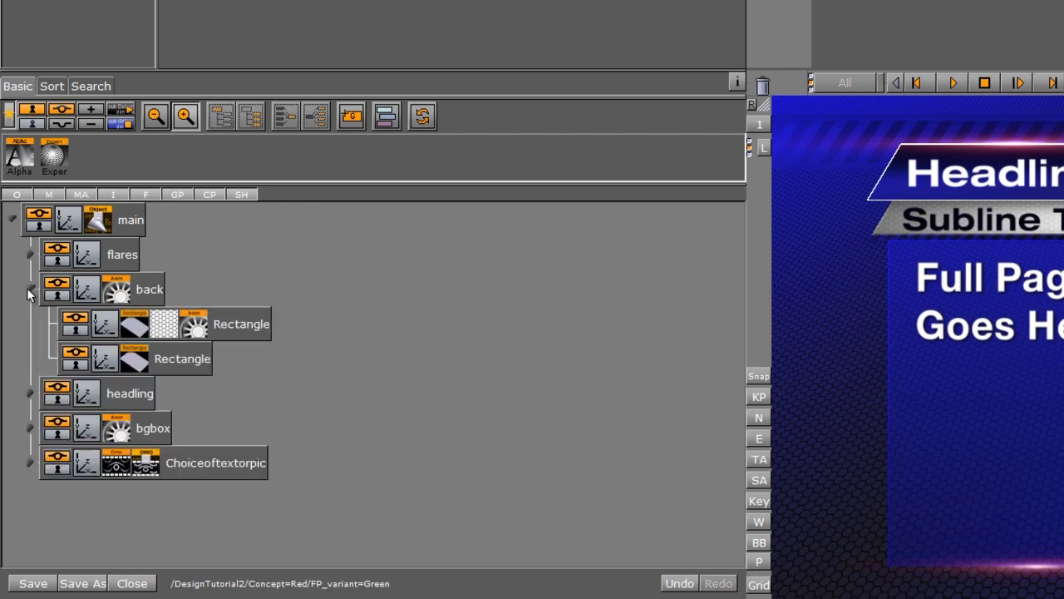
left_click(144, 329)
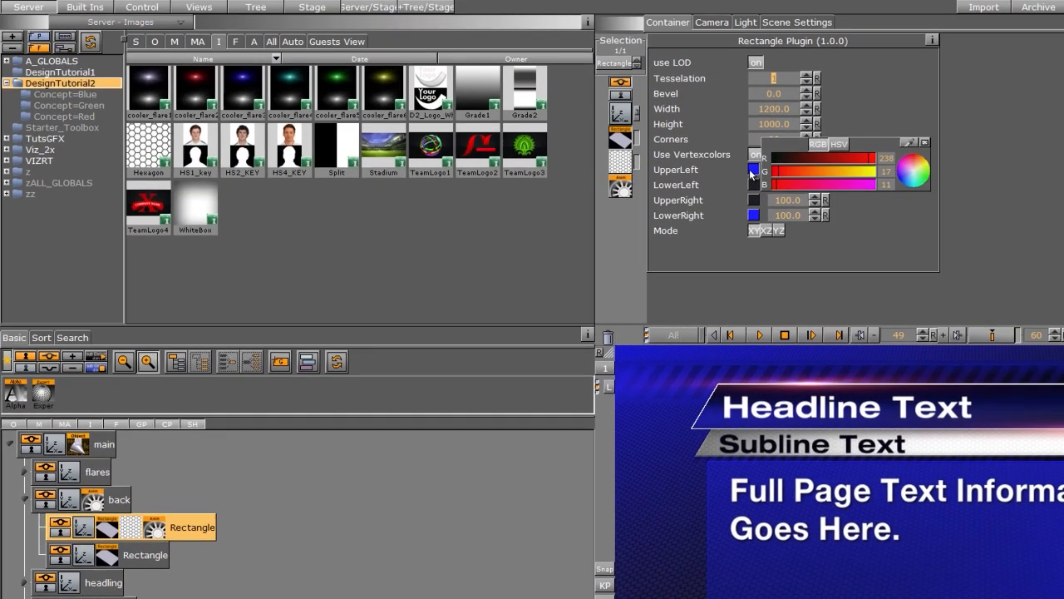
- Make the first background rectangle's corners red, with red at 237 and blue lowered
left_click(751, 172)
left_click(869, 158)
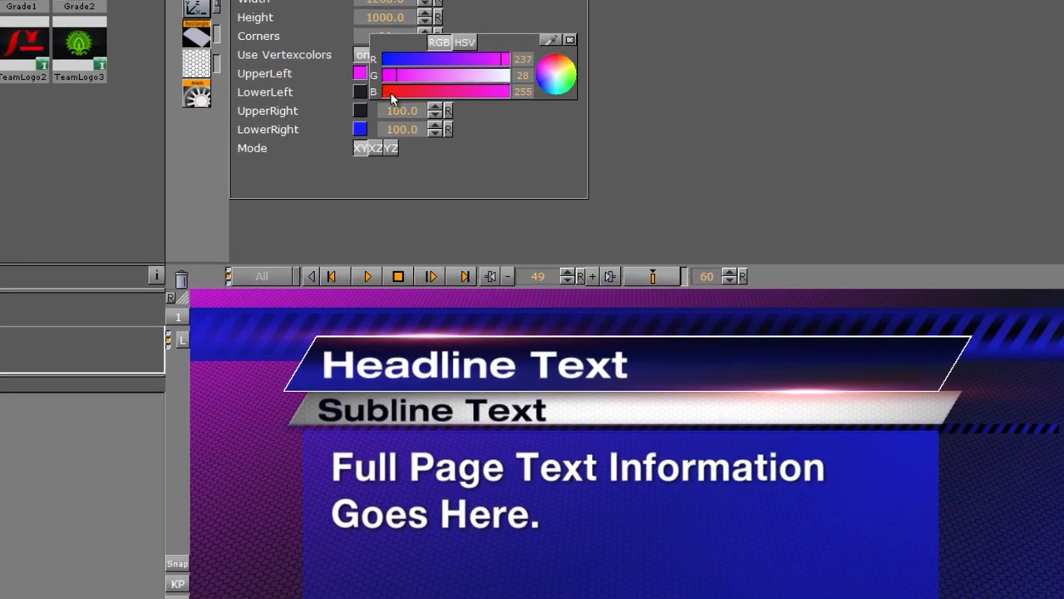
left_click(392, 93)
left_click_drag(371, 85, 359, 129)
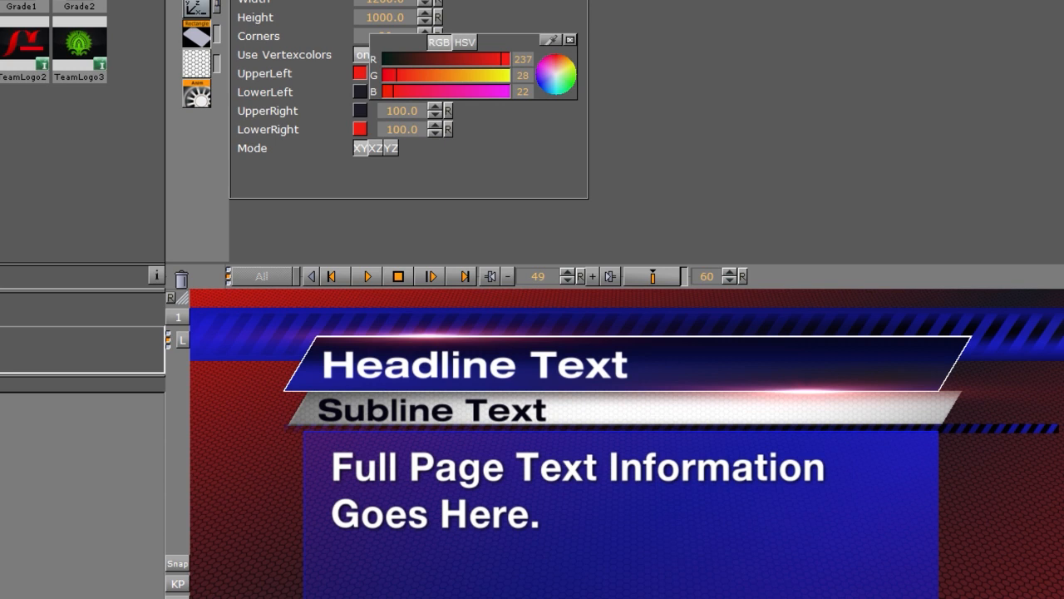
- Turn the second background rectangle's corner vertex colours red
left_click(361, 76)
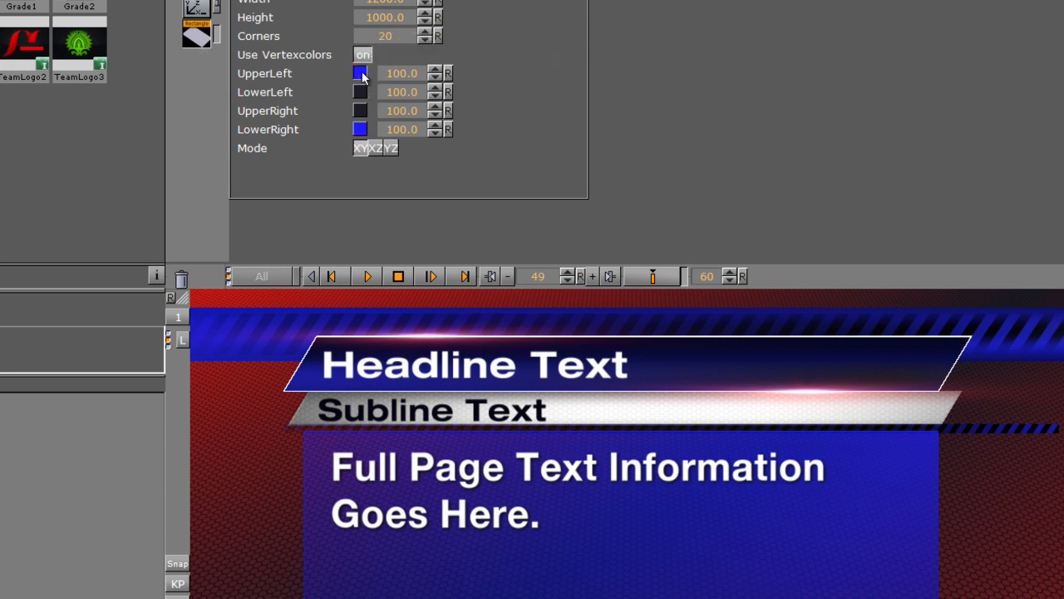
left_click(362, 76)
left_click(490, 59)
left_click(384, 90)
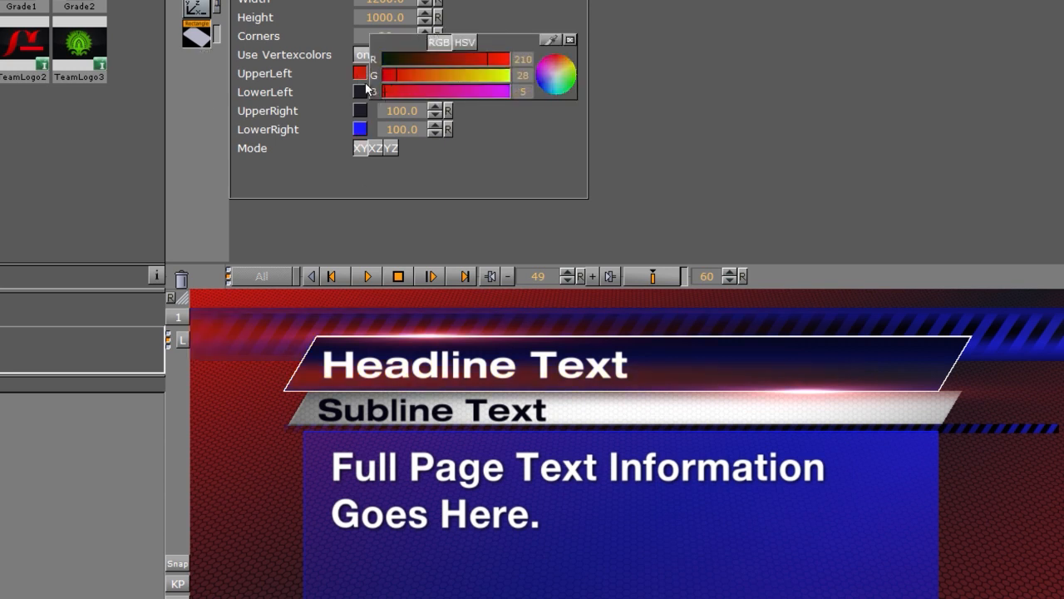
left_click_drag(361, 76, 362, 130)
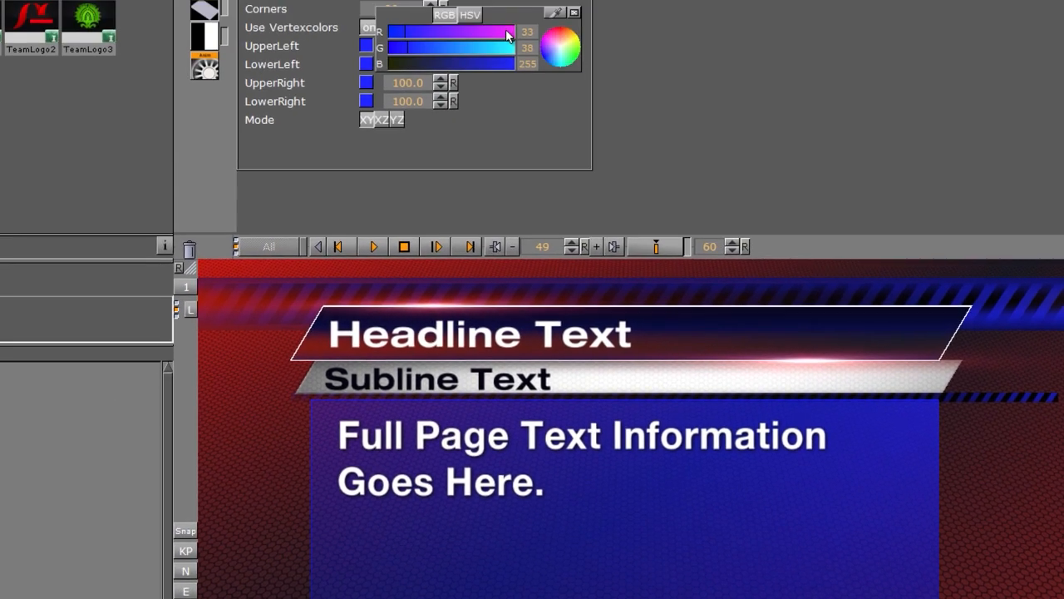
- Set the headline backing's corners to red (red 237, low blue)
left_click(506, 34)
left_click(401, 91)
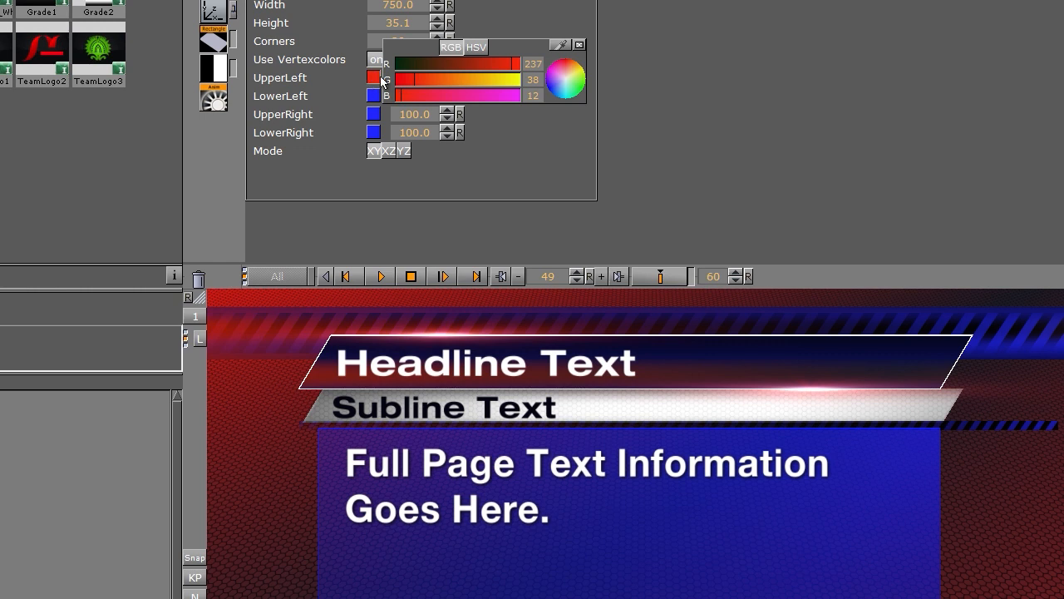
left_click_drag(377, 79, 374, 114)
left_click_drag(373, 115, 374, 133)
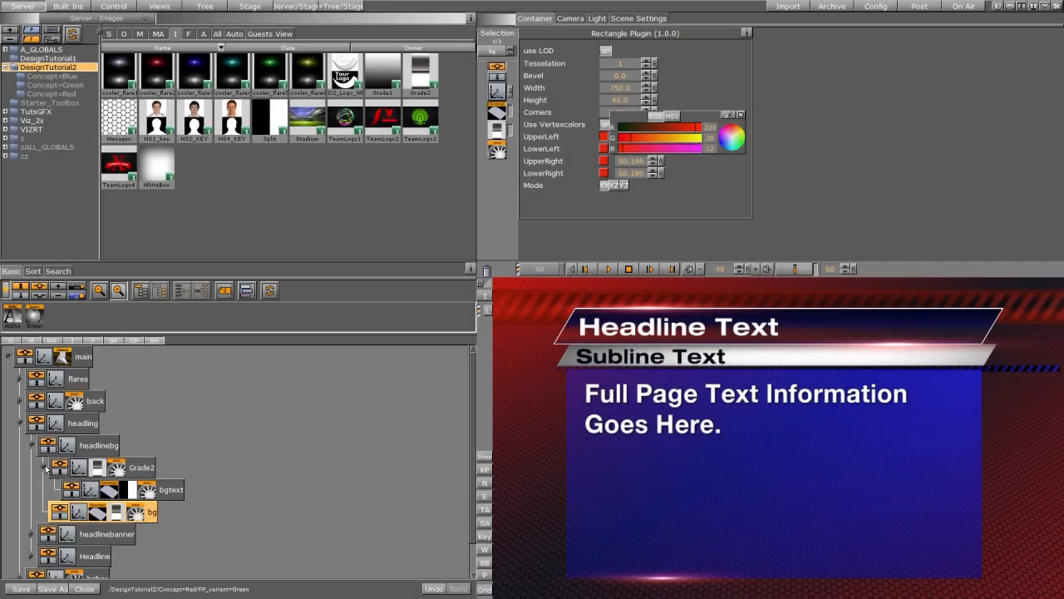
- Collapse the Grade2 and headlinebg branches, inspect headlinebanner, then list Concept=Blue's scenes
left_click(41, 469)
left_click(32, 447)
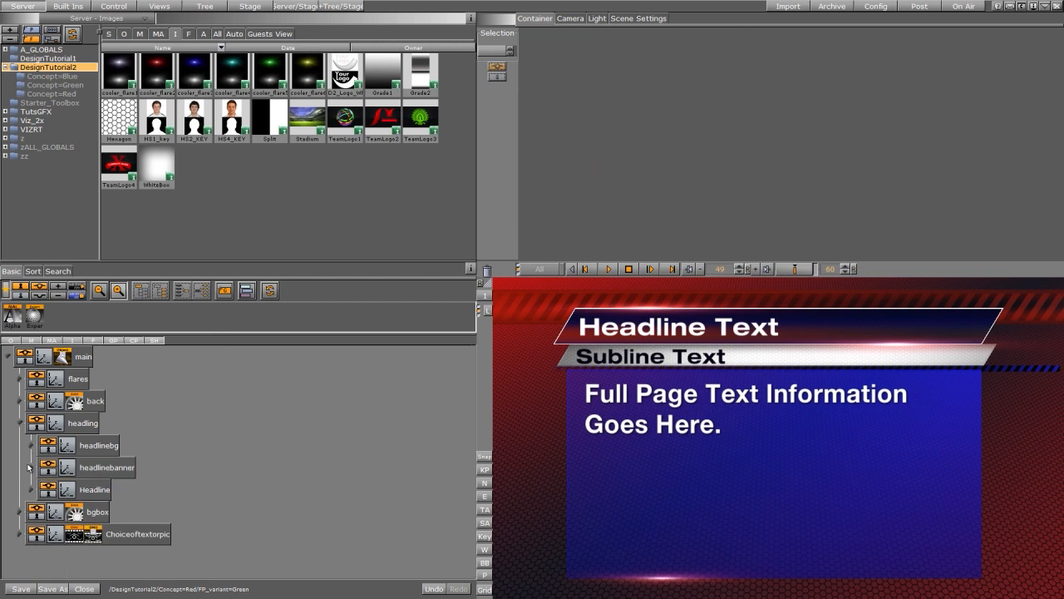
left_click(31, 468)
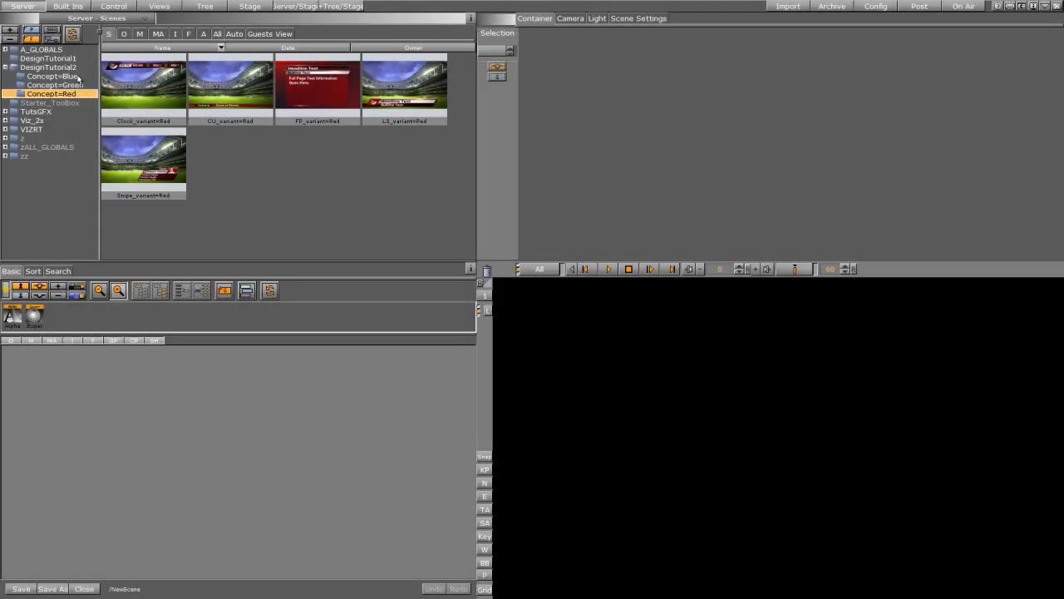
left_click(52, 76)
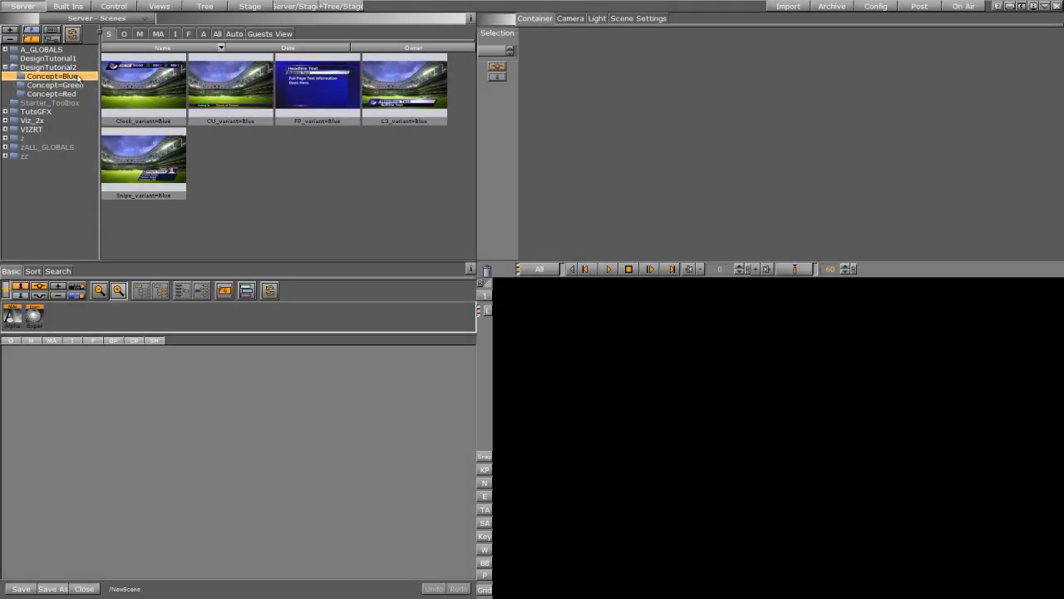
- Preview Clock_variant=Green animating in and out from Concept=Green
left_click(65, 85)
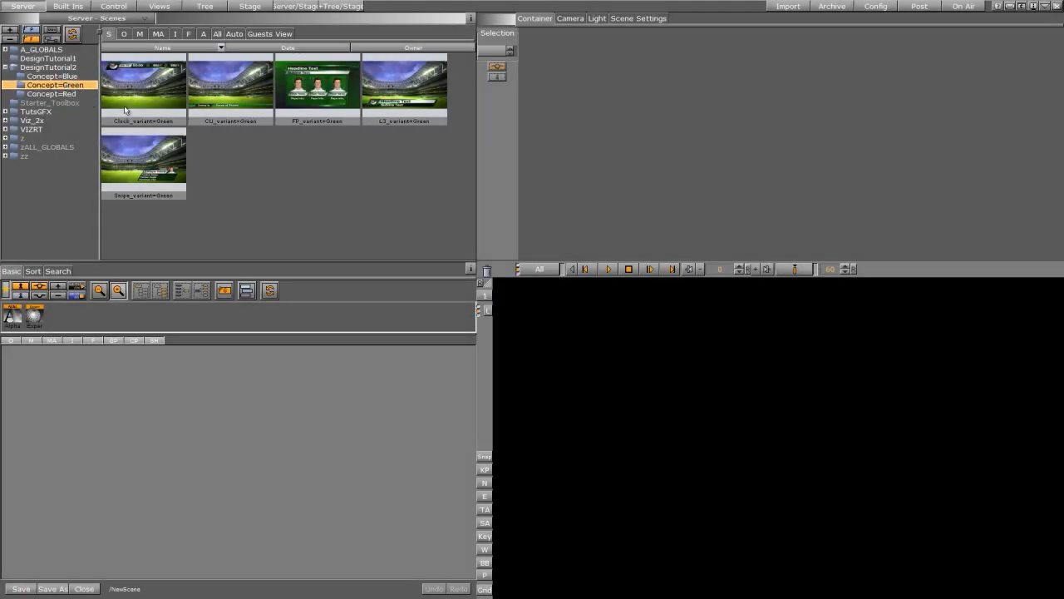
double_click(126, 89)
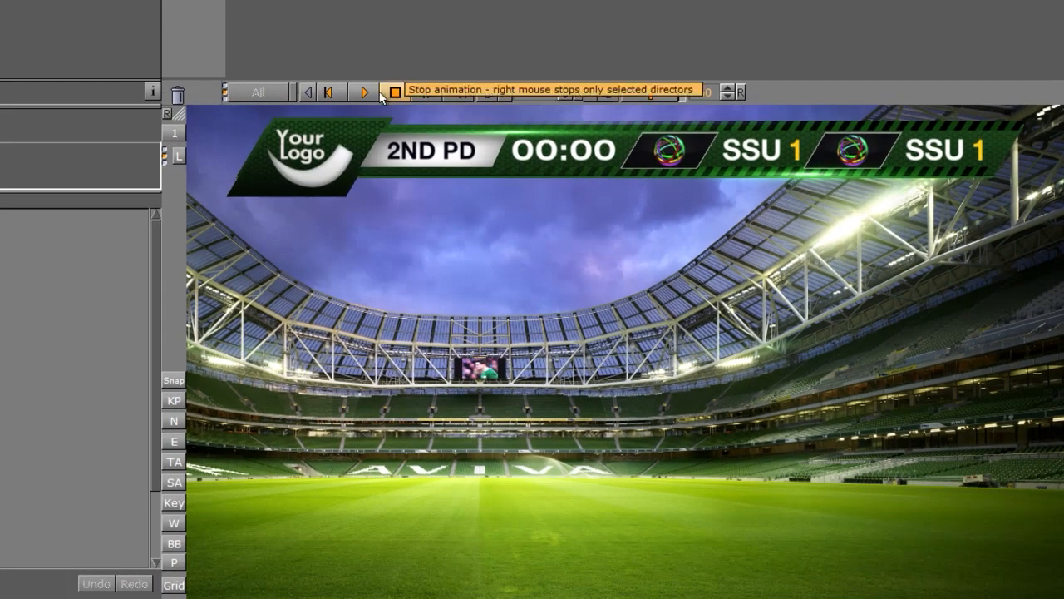
left_click(366, 92)
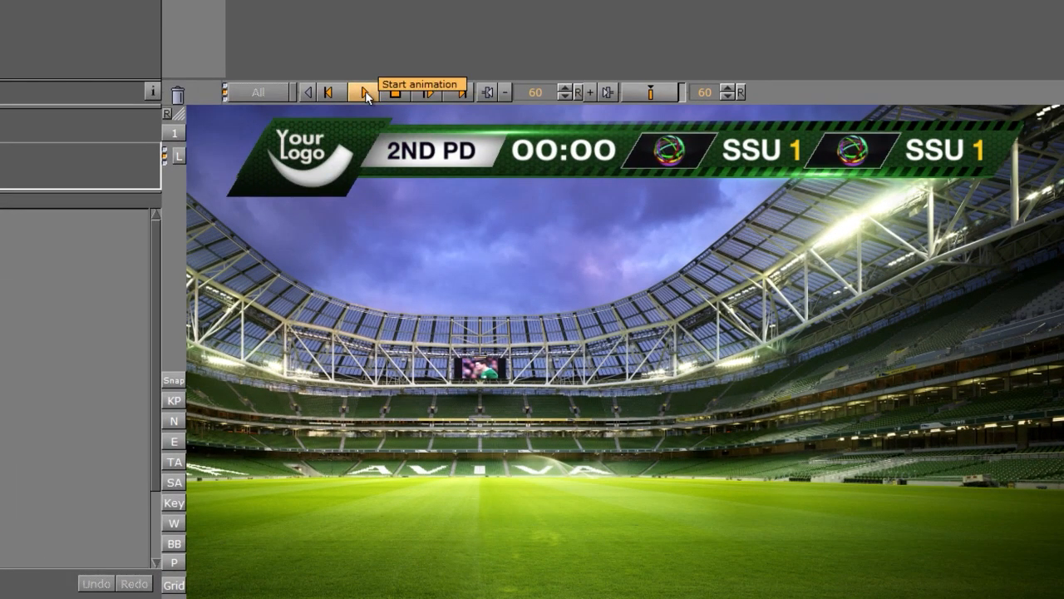
left_click(425, 92)
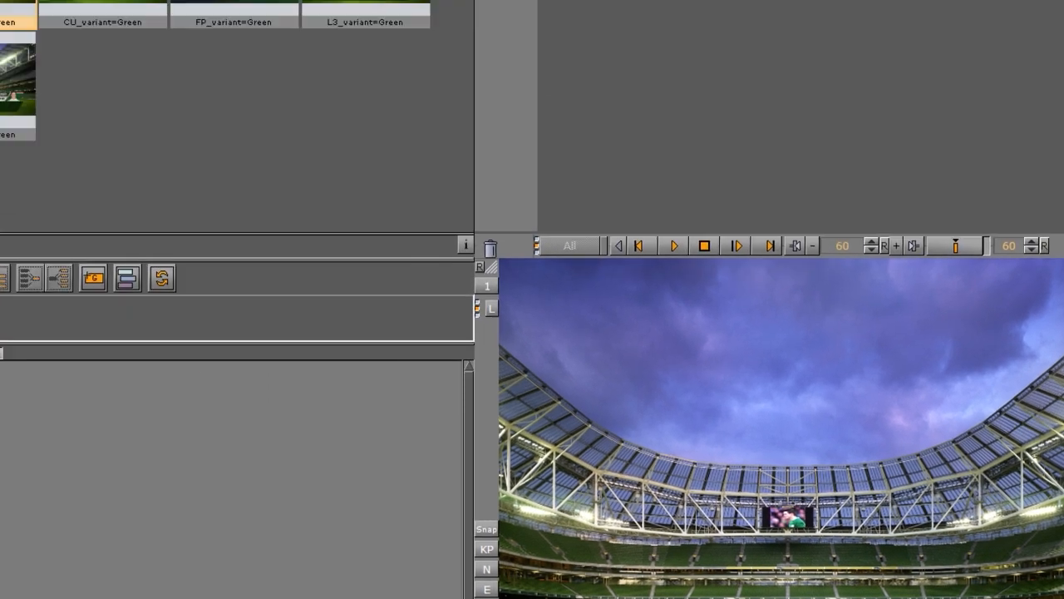
- Preview Snipe_variant=Green animating in and out, then list Concept=Red's scenes
double_click(127, 174)
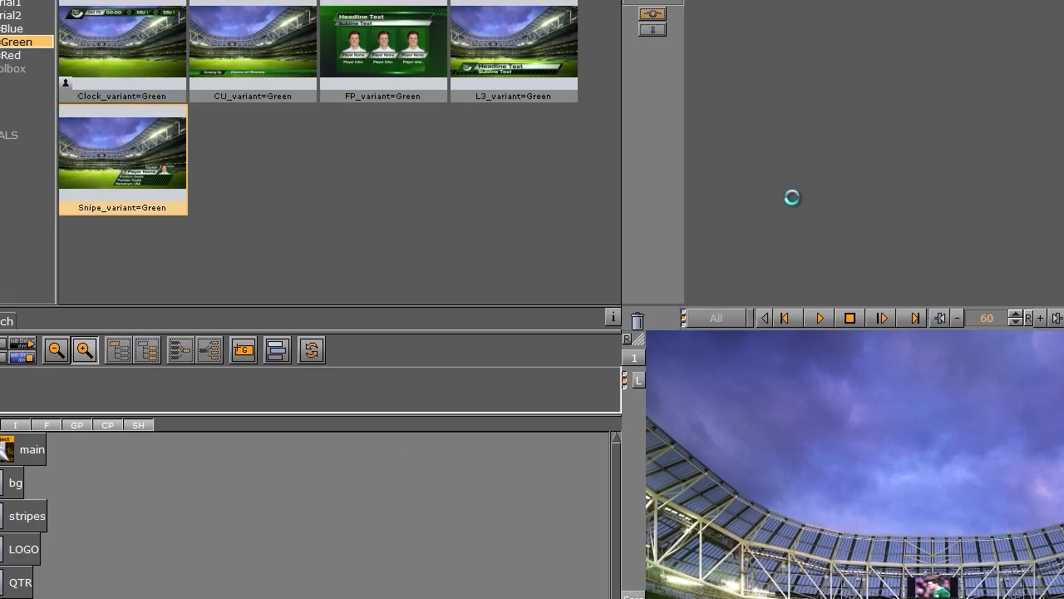
left_click(821, 318)
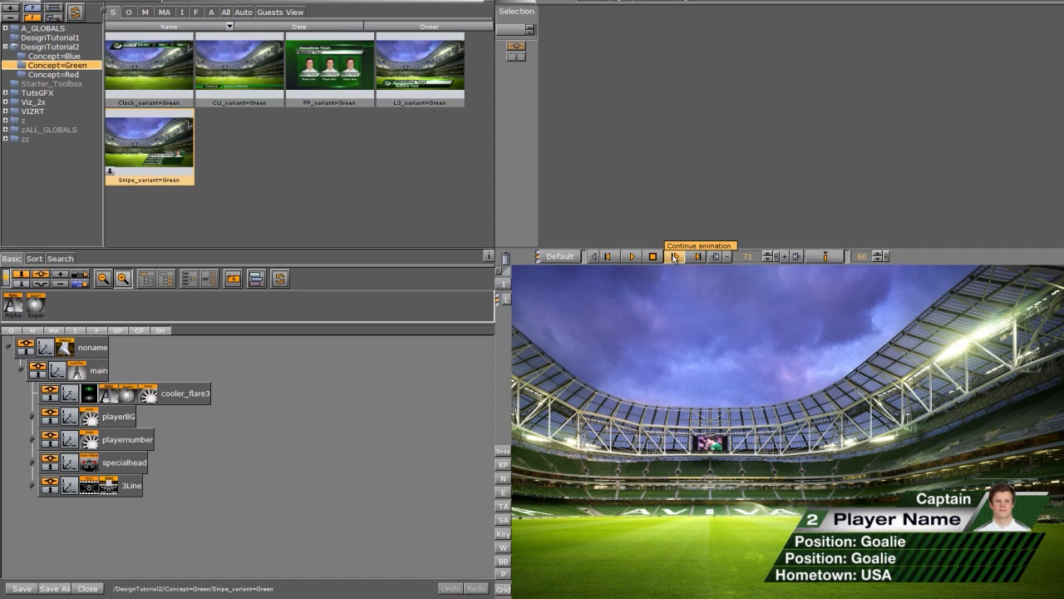
left_click(674, 257)
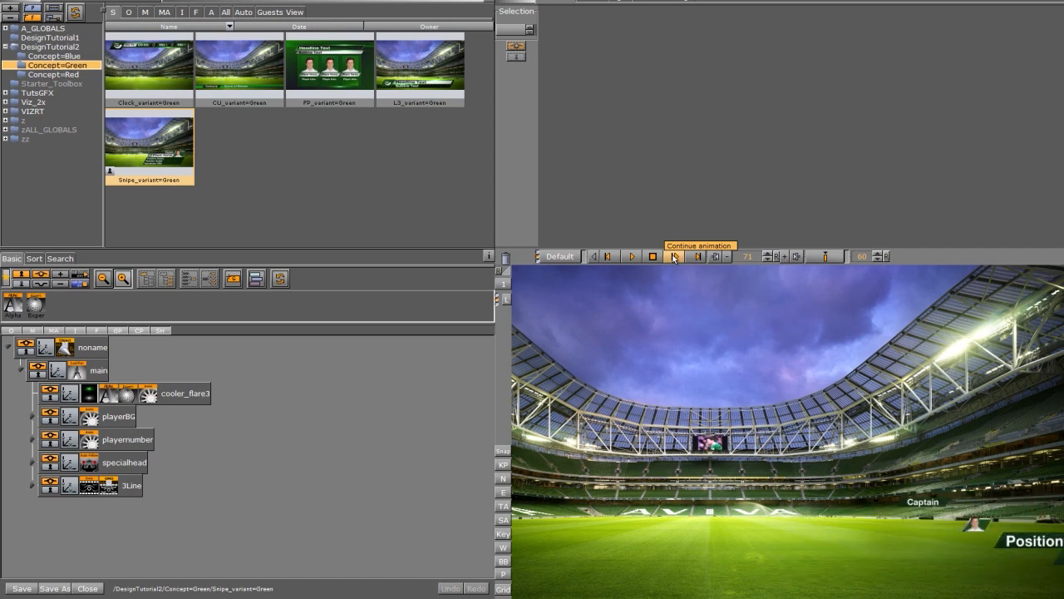
left_click(72, 76)
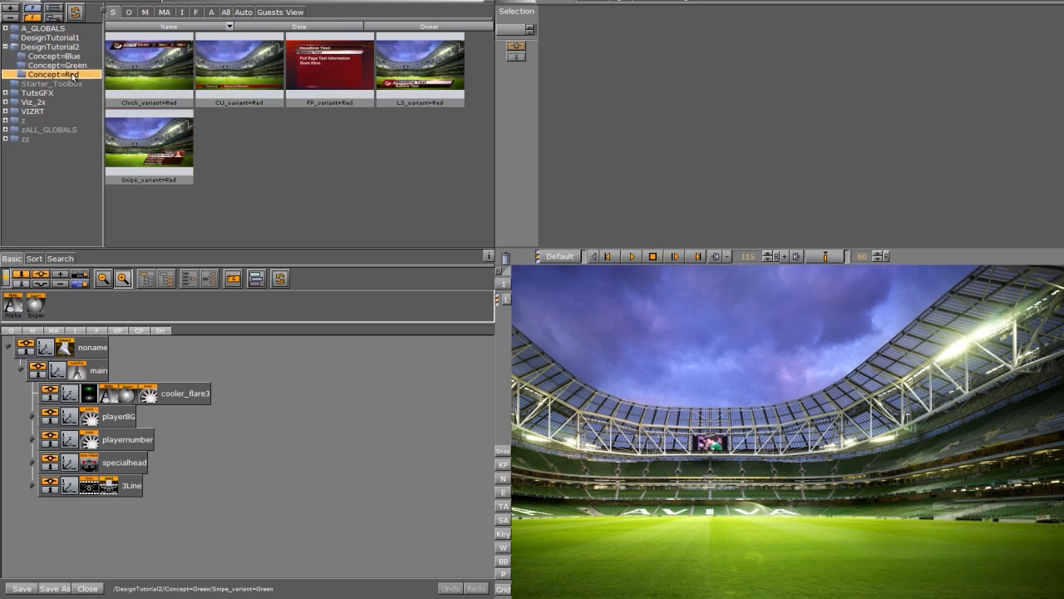
- Play Clock_variant=Red's animation, then run FP_variant=Red in and out
double_click(150, 64)
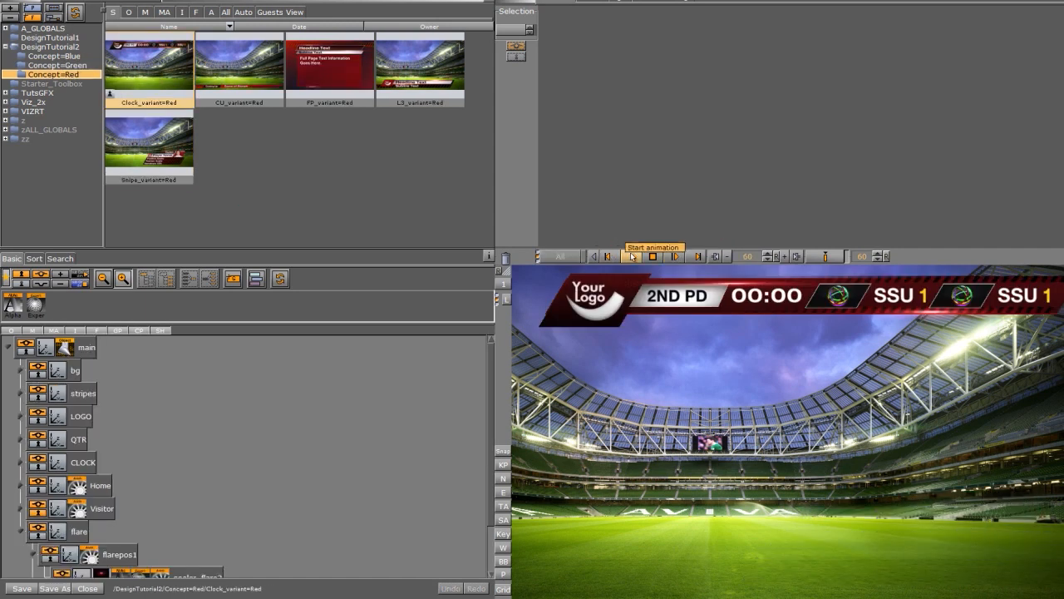
left_click(632, 256)
double_click(309, 51)
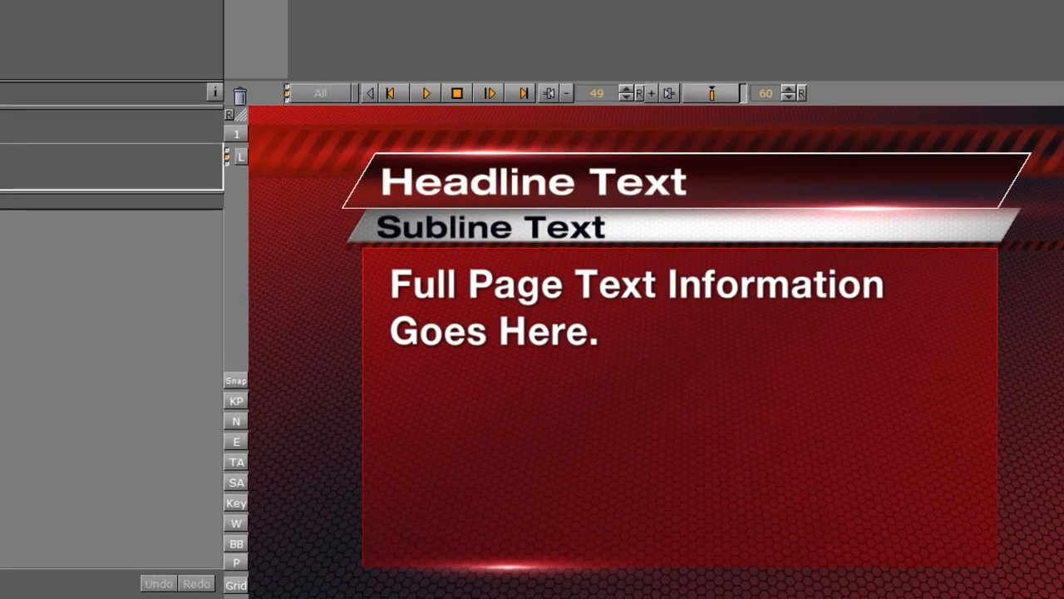
left_click(426, 93)
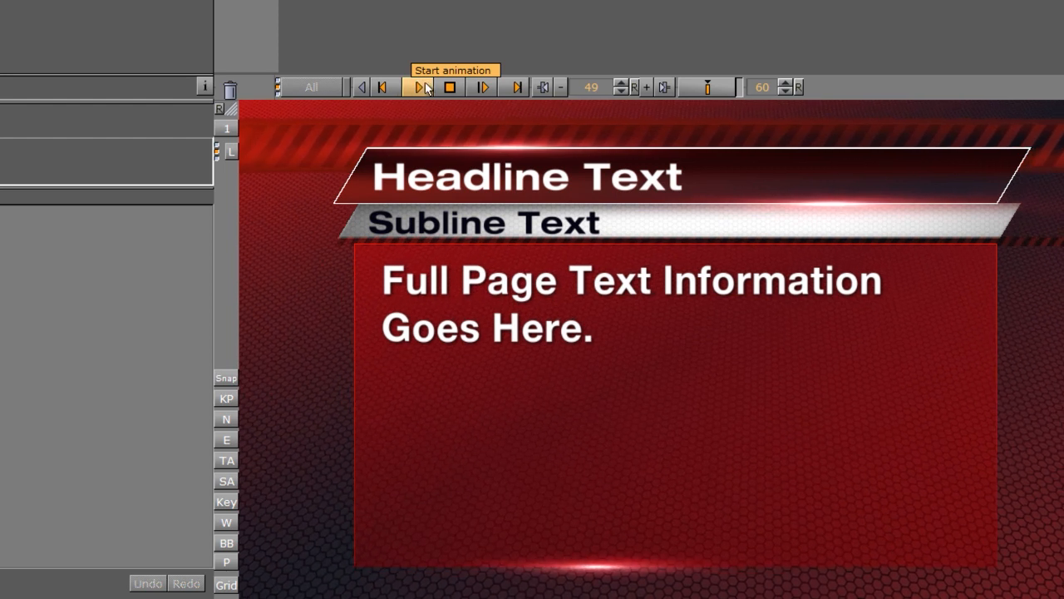
left_click(483, 87)
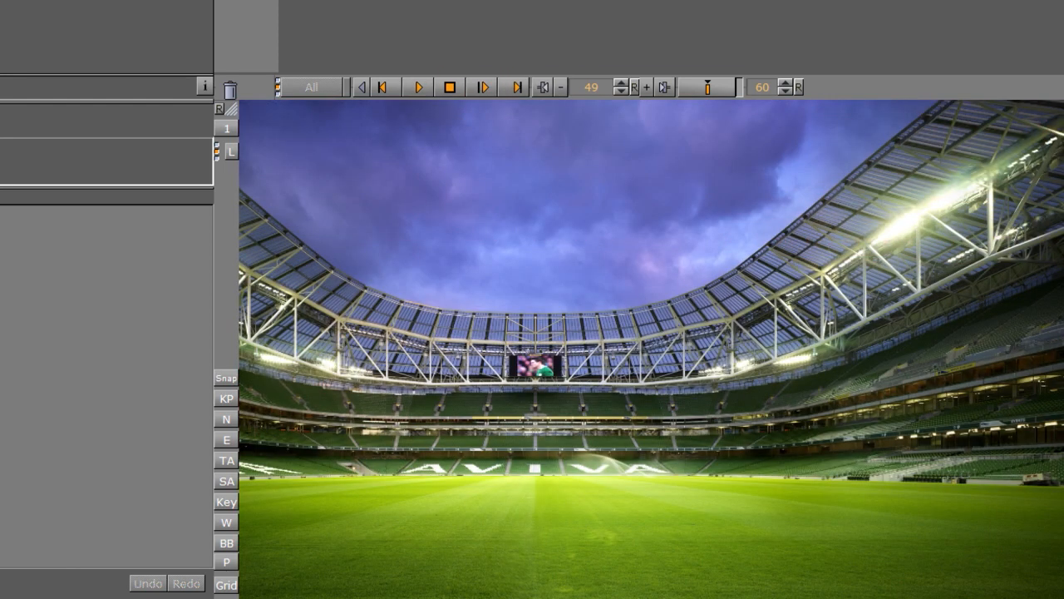